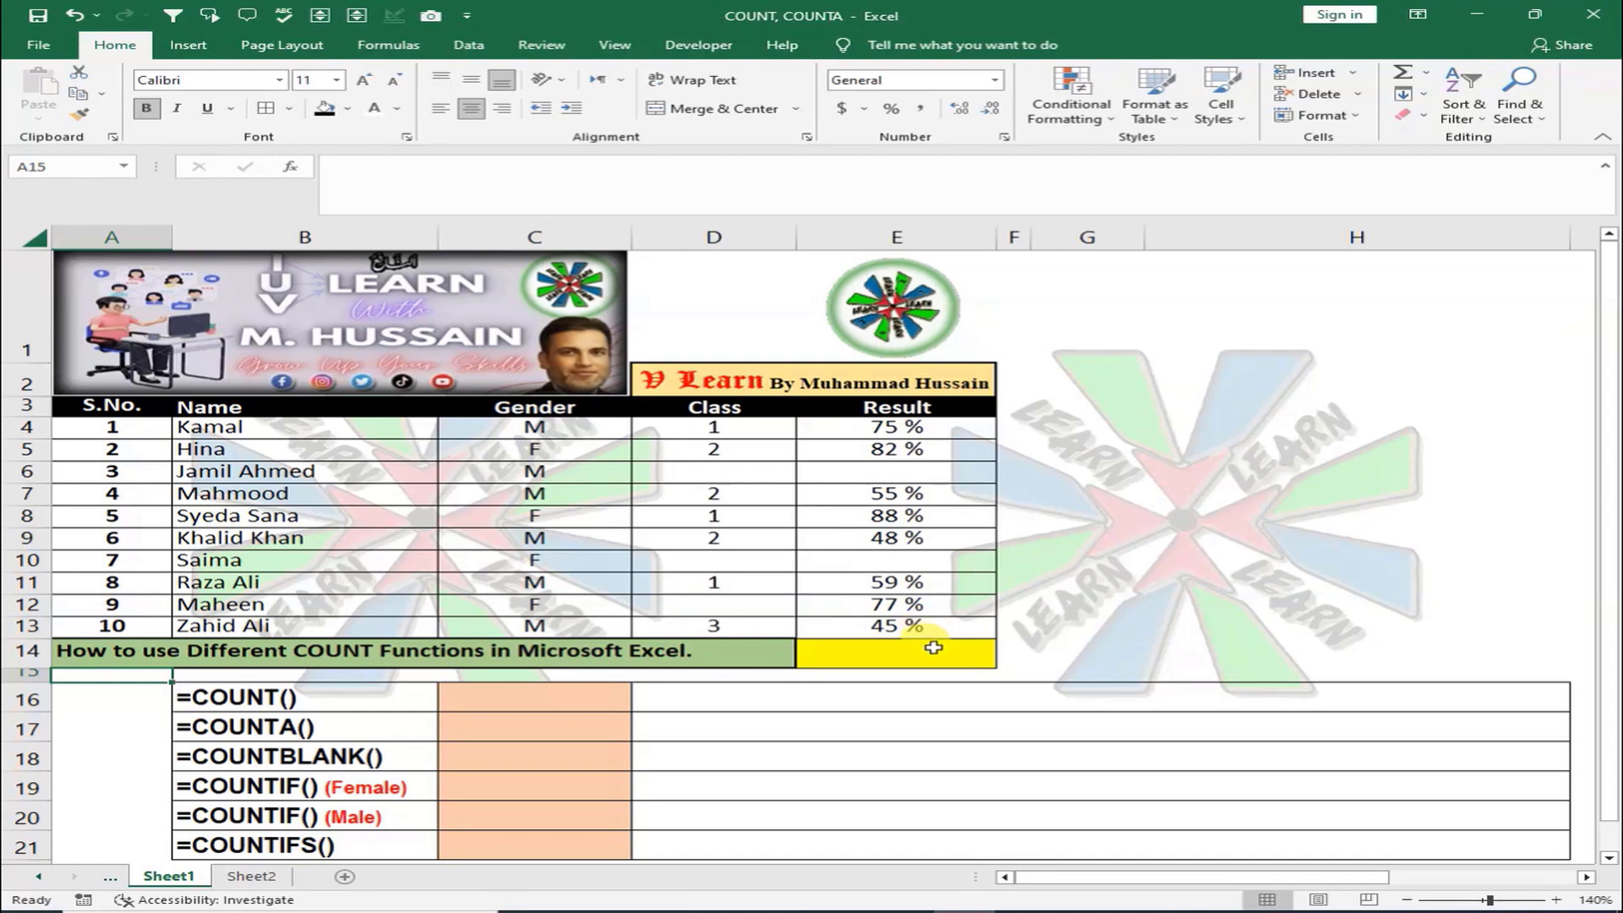
Select the student names B4:B13 and Class values D4:D13 to preview their counts
click(565, 702)
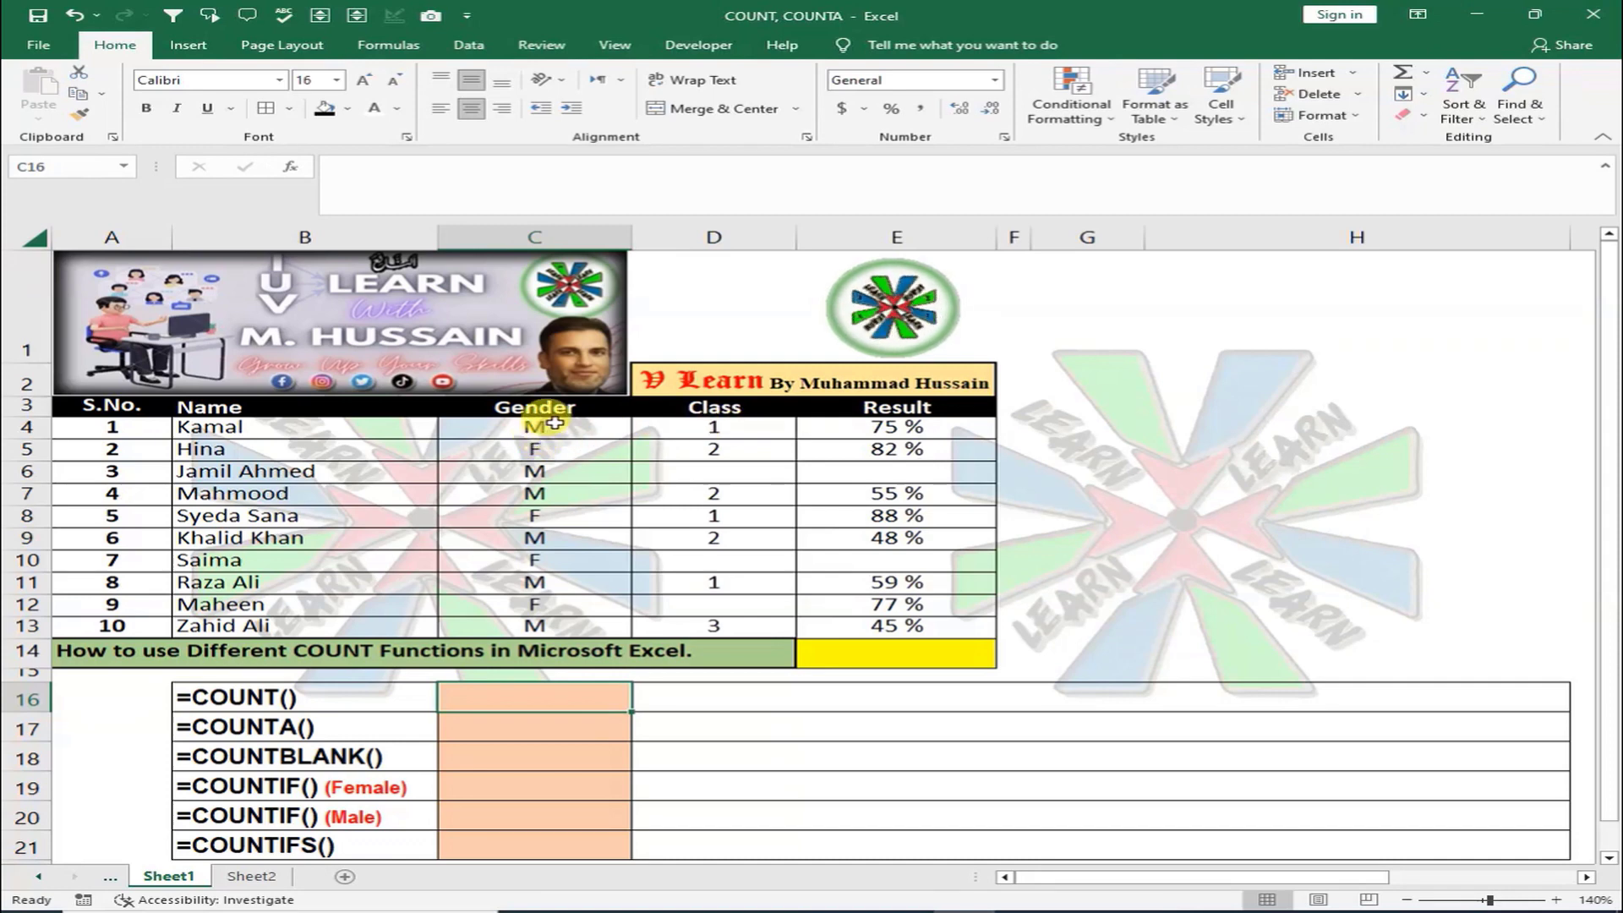
drag(314, 428, 316, 623)
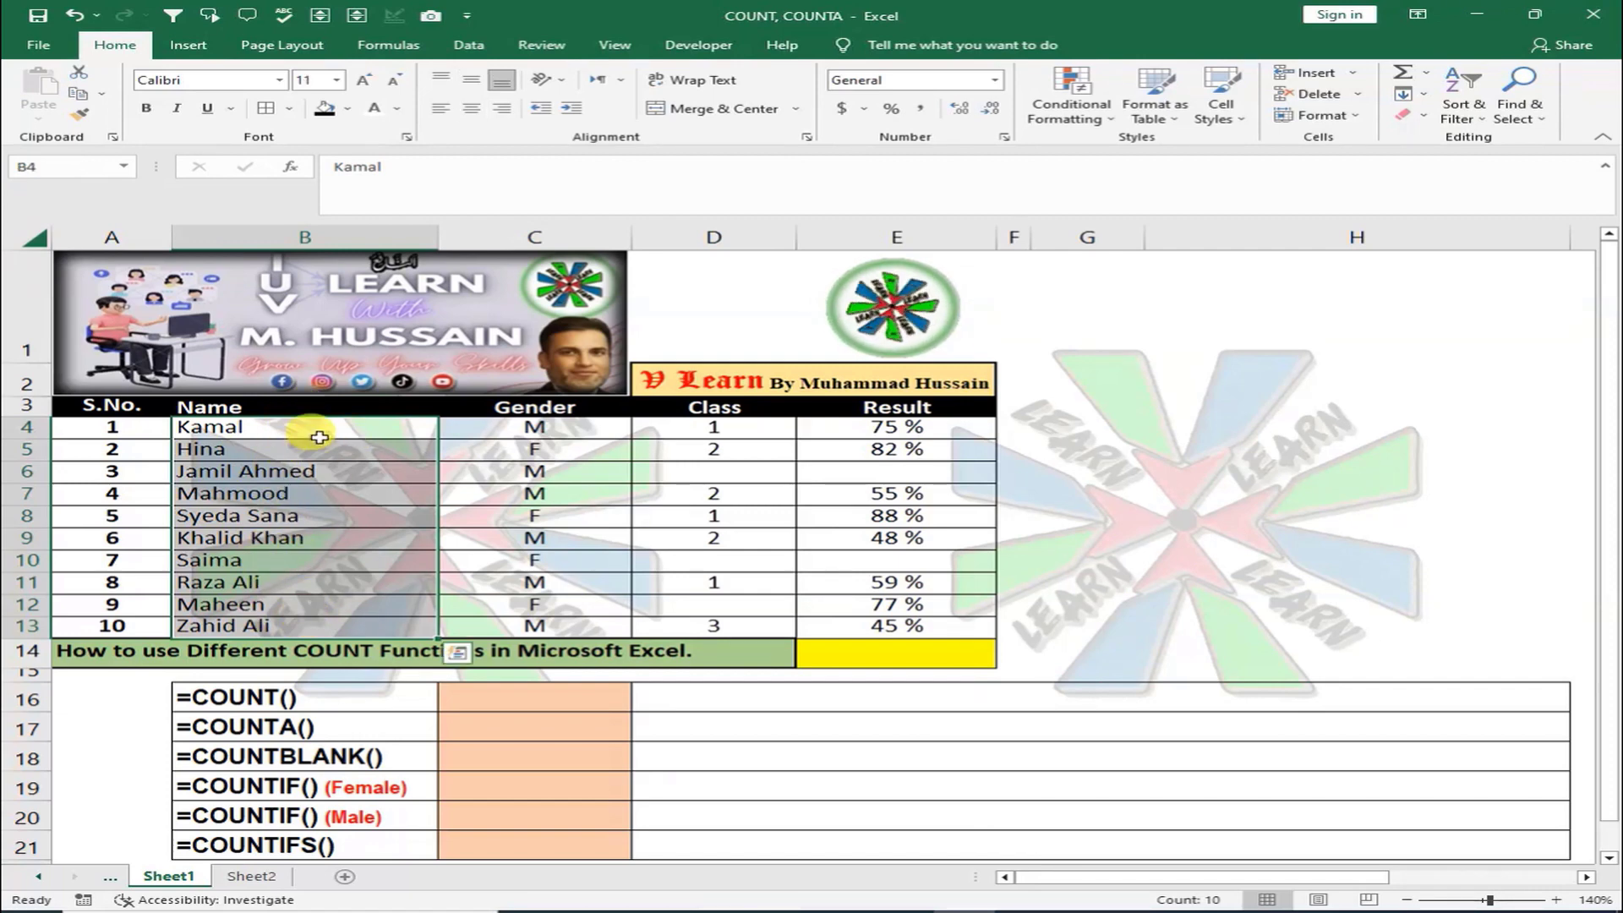
click(725, 430)
drag(725, 429, 744, 618)
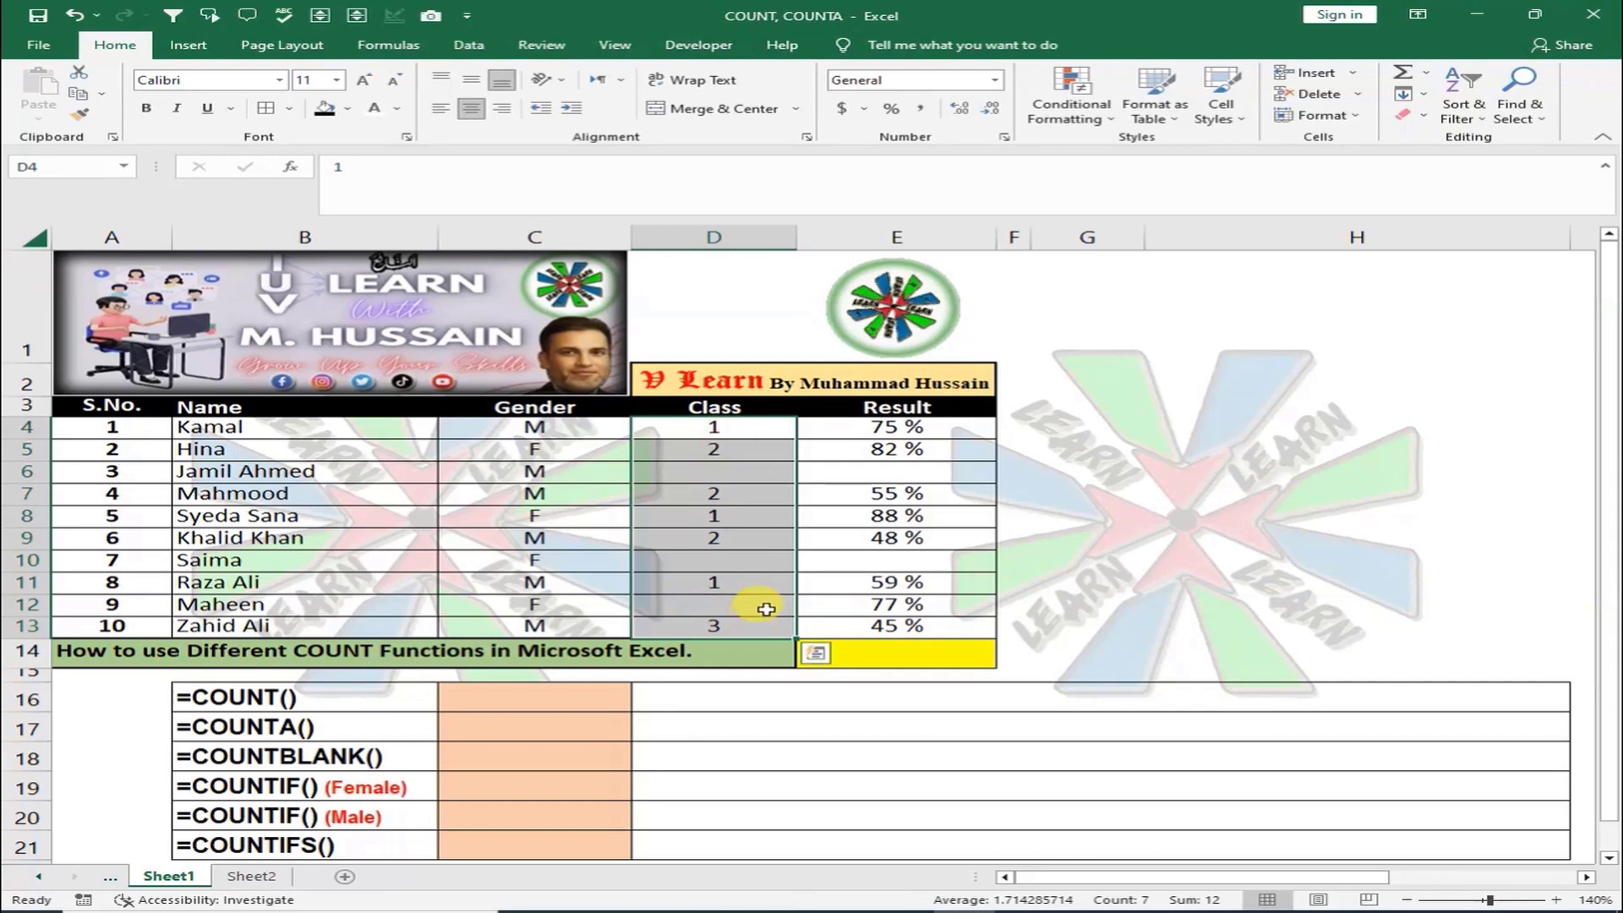
click(735, 574)
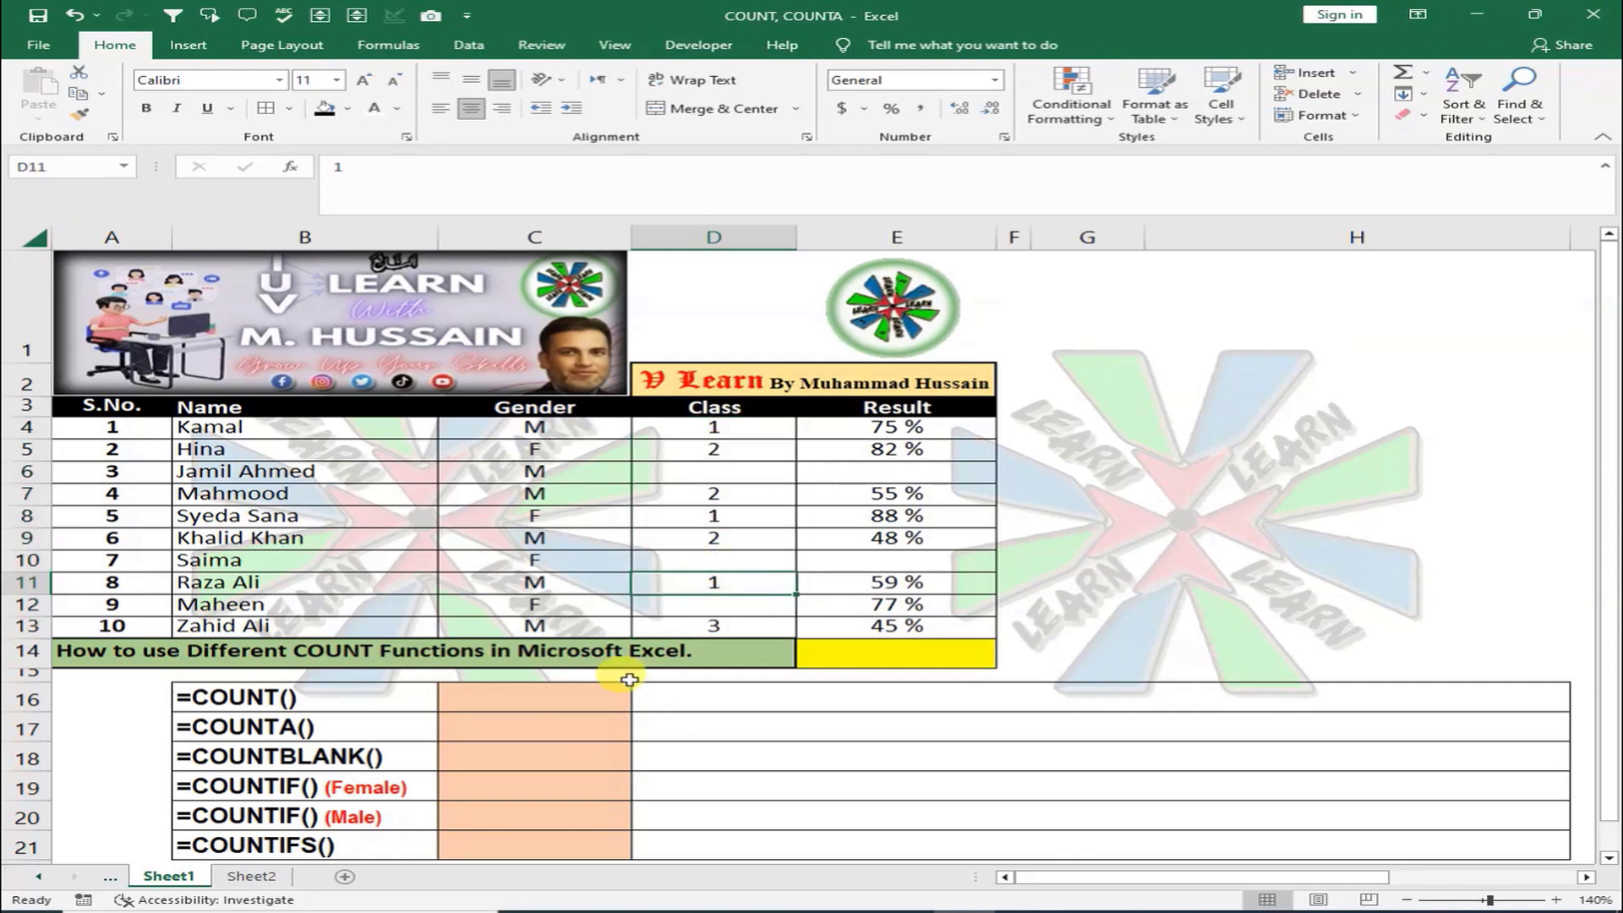
click(589, 695)
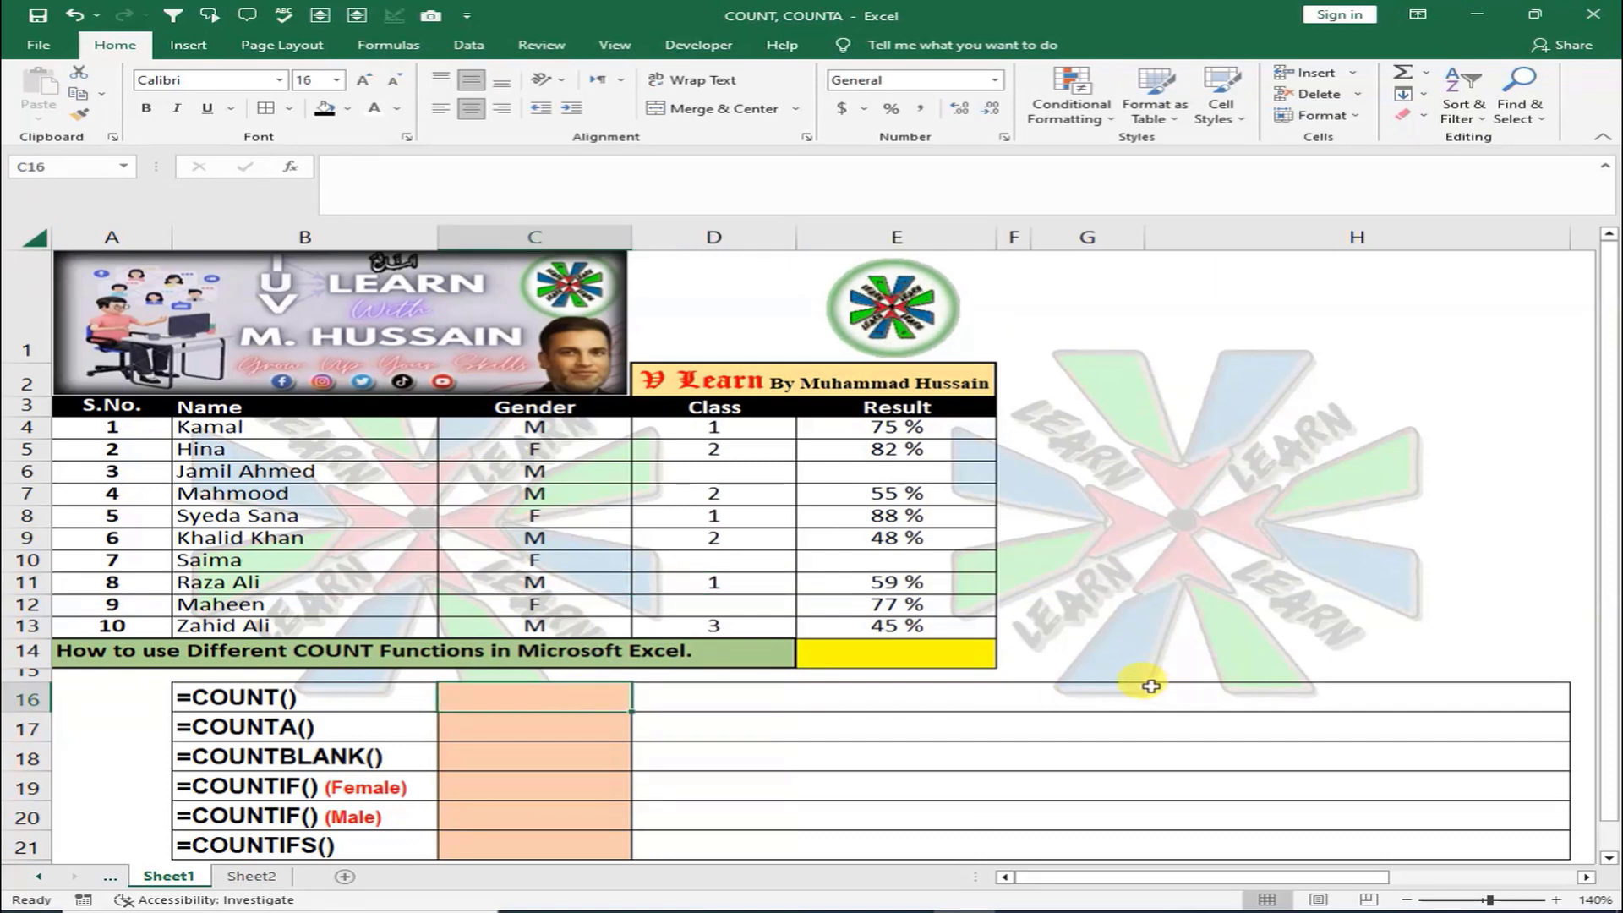
Enter =COUNT(D4:D13) in C16 so it returns 7
text(=)
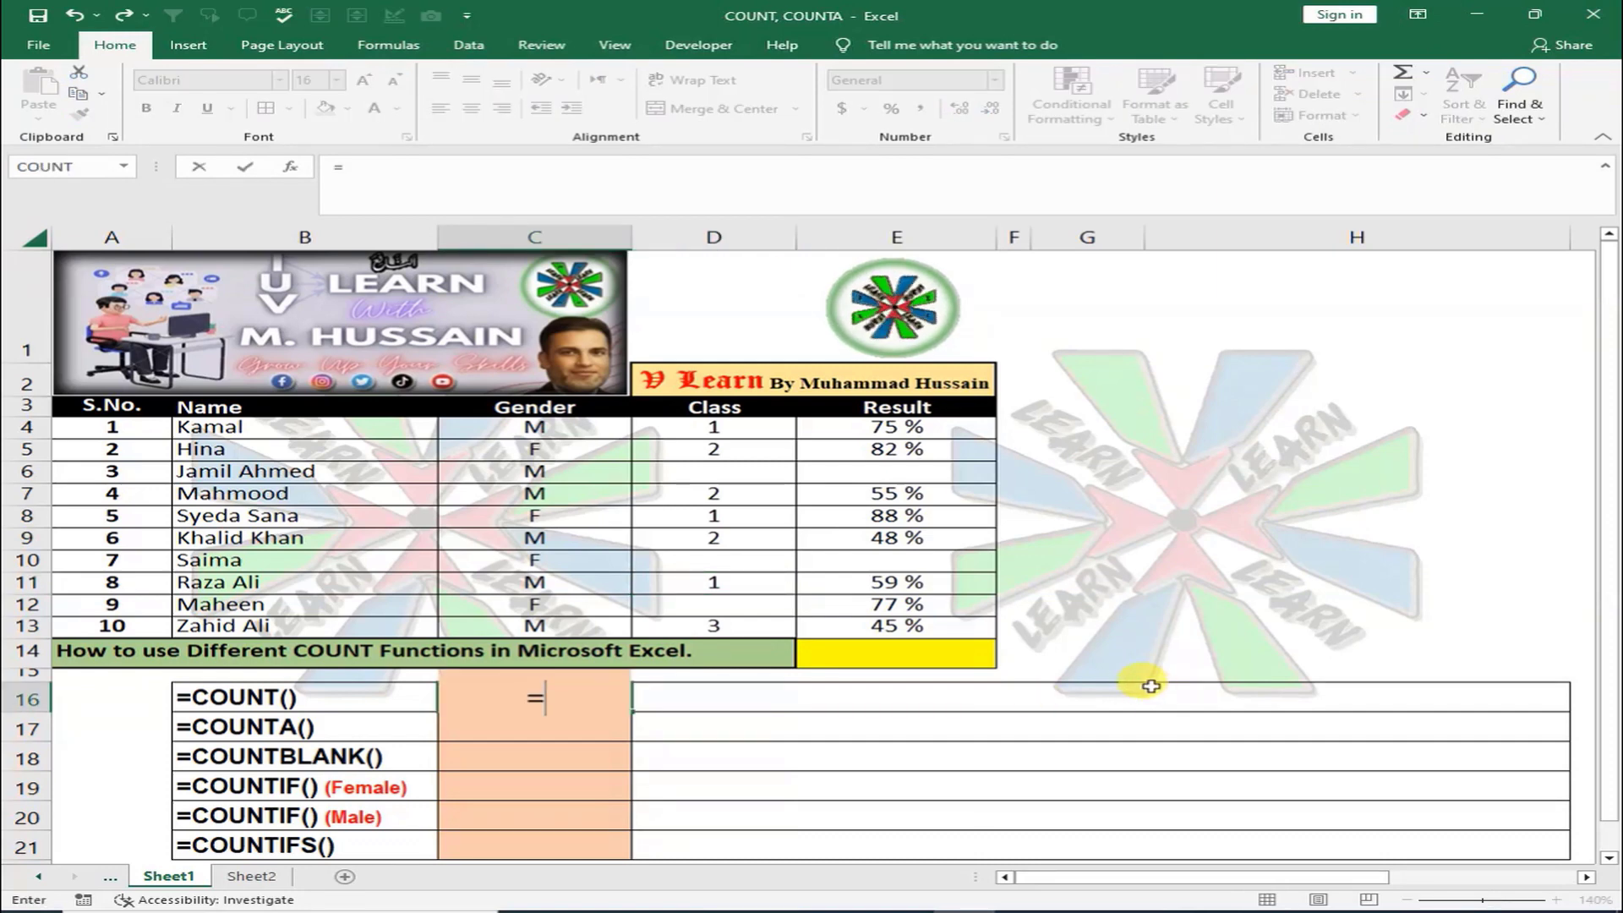
text(COUNT)
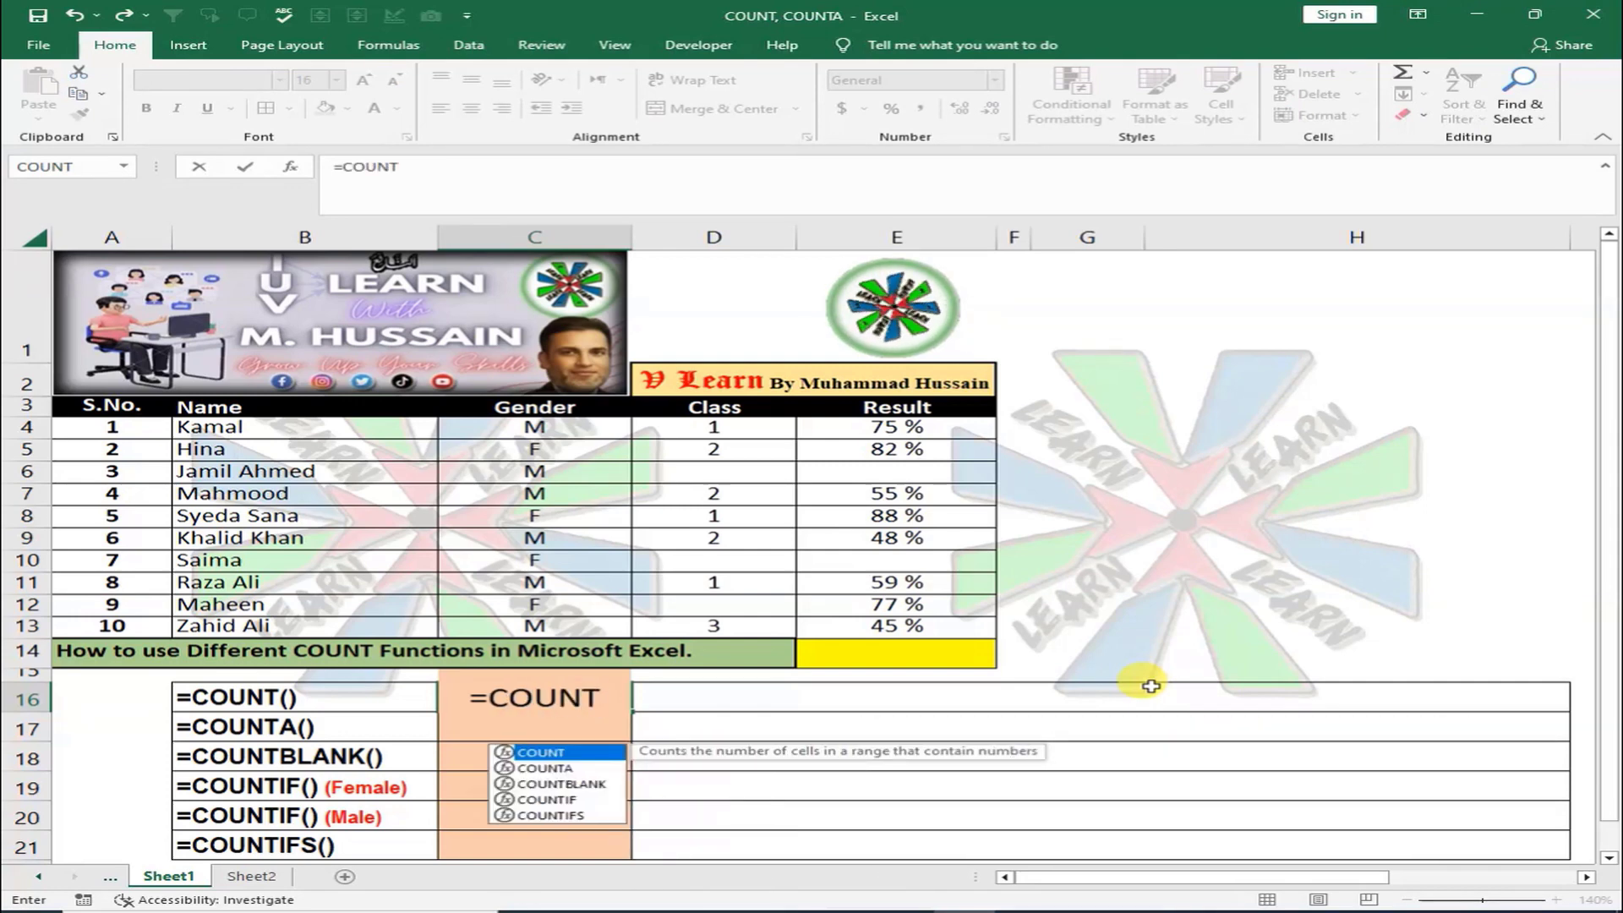
text(()
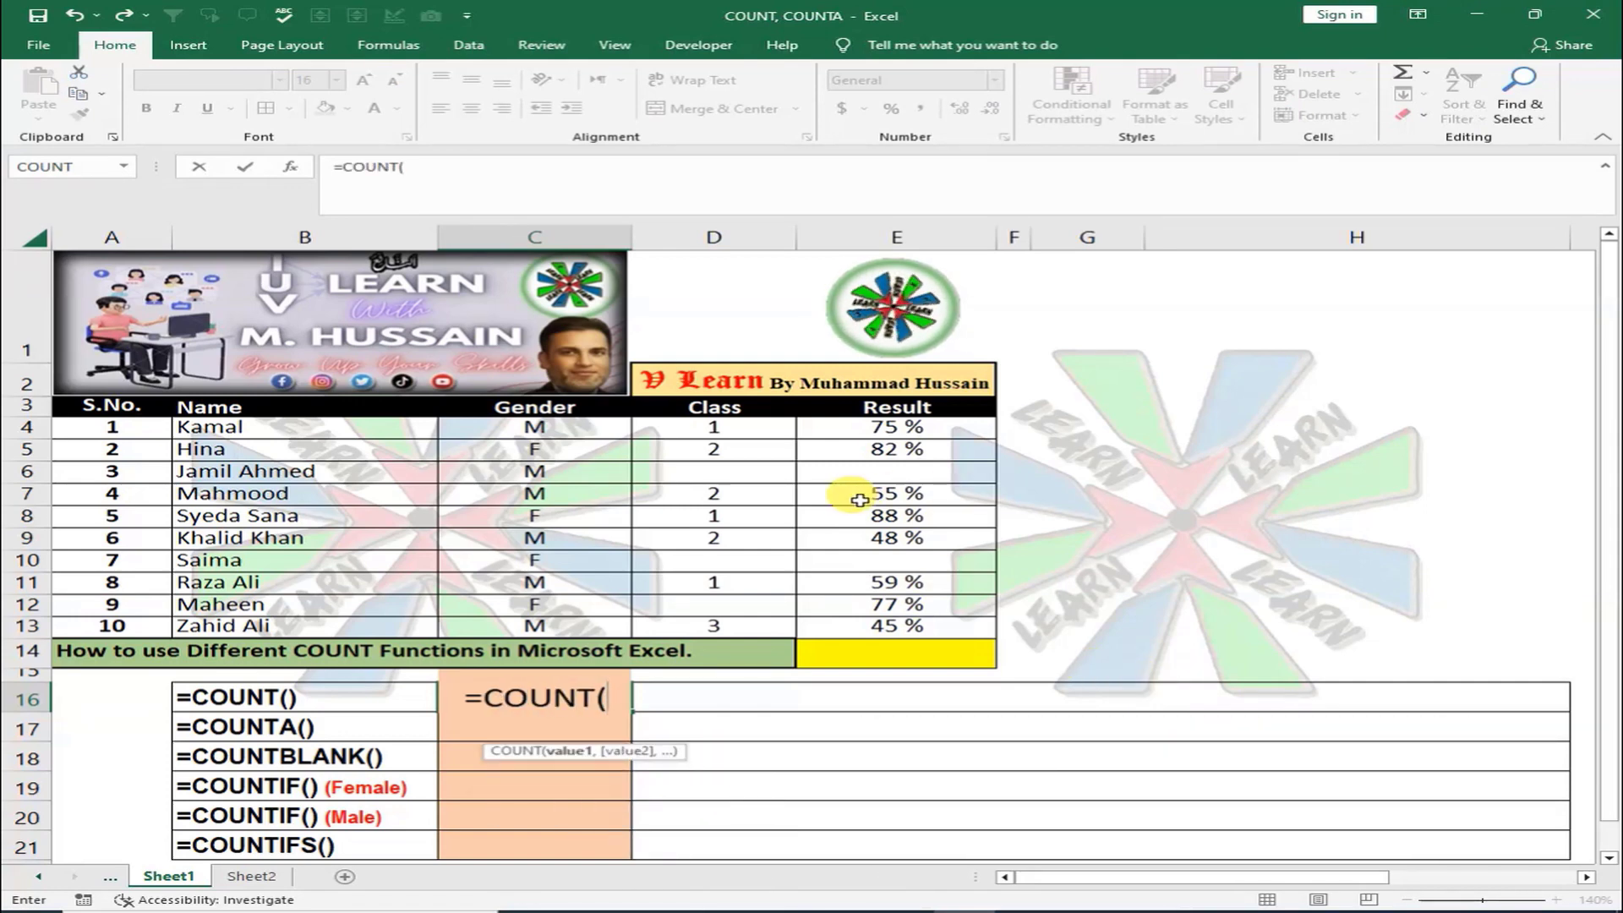
drag(770, 433, 770, 626)
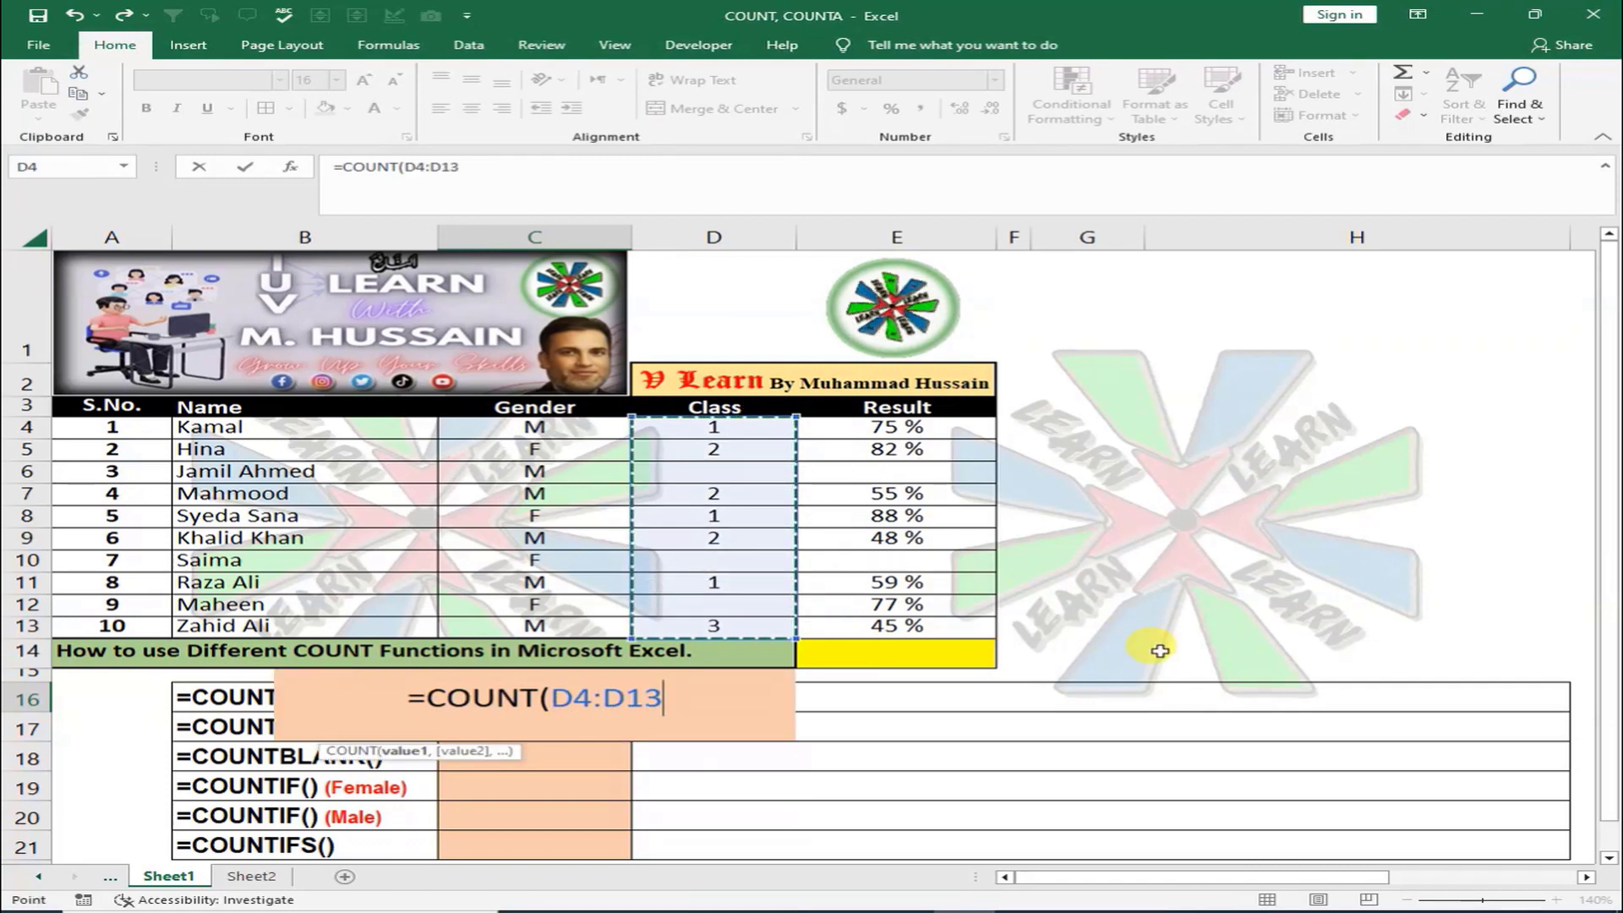
text())
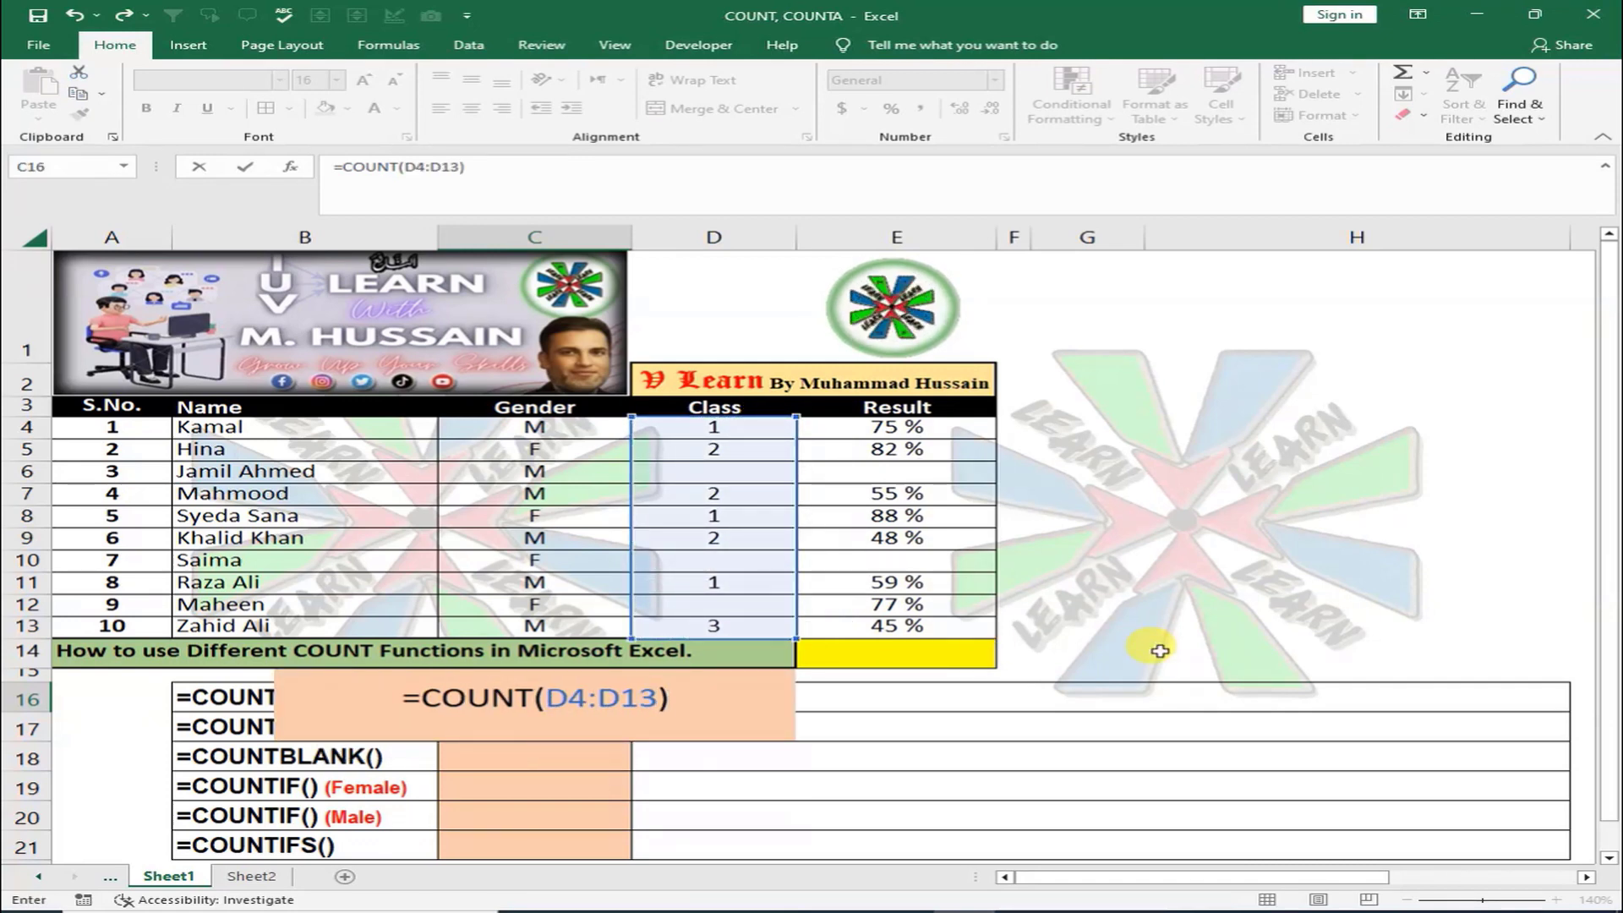
key(Return)
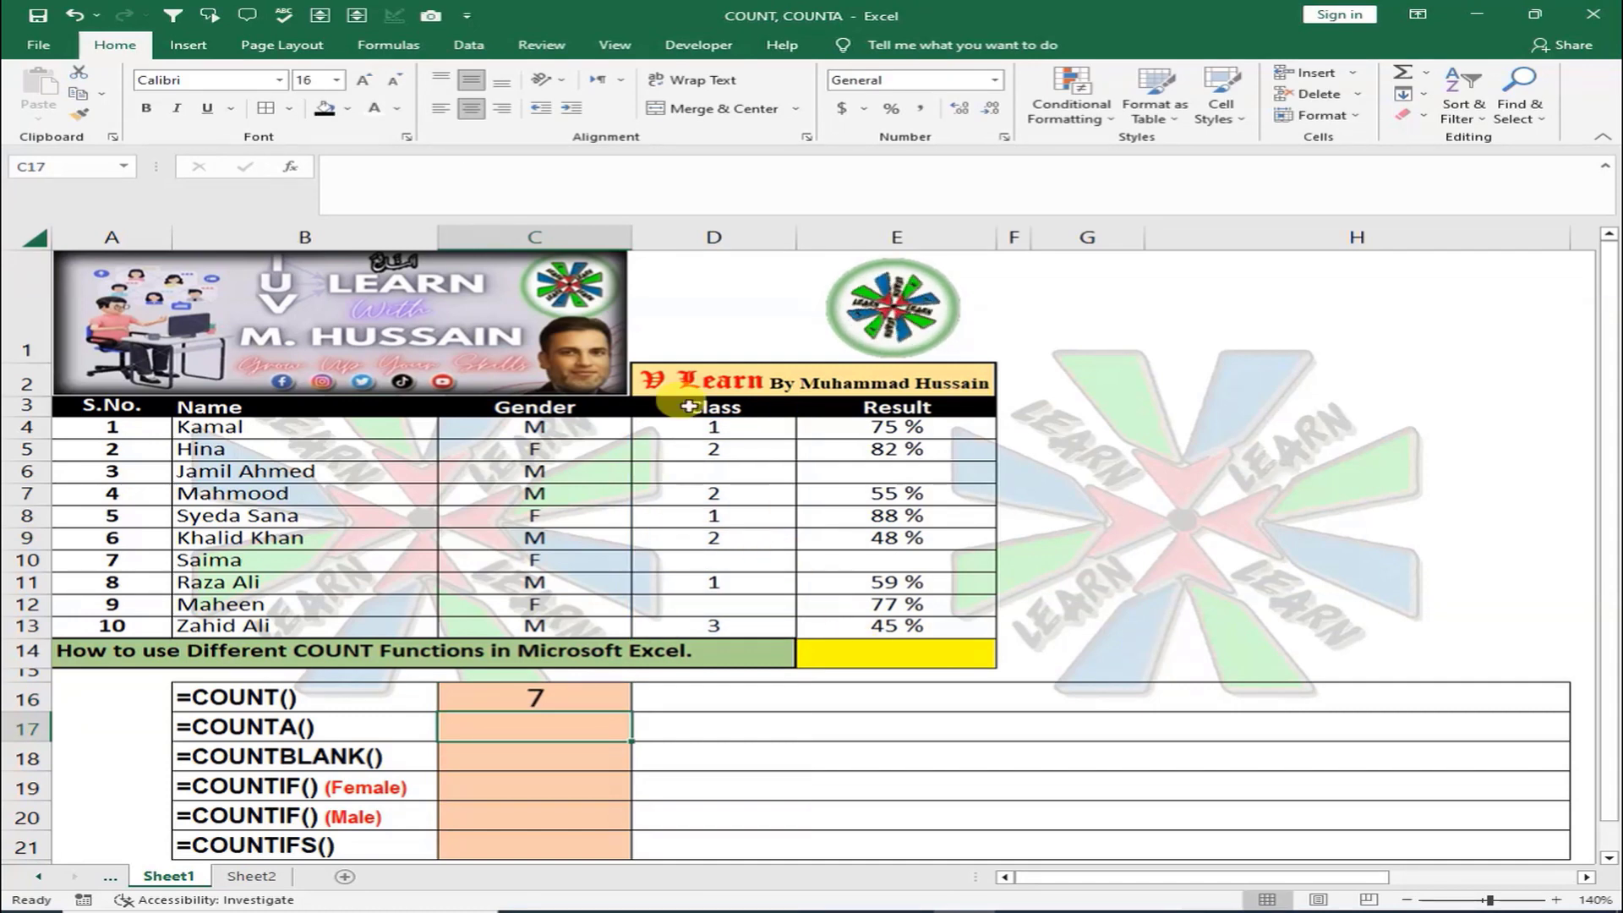
Point out the blank Class cells D6, D10 and D12 that COUNT skips
click(729, 476)
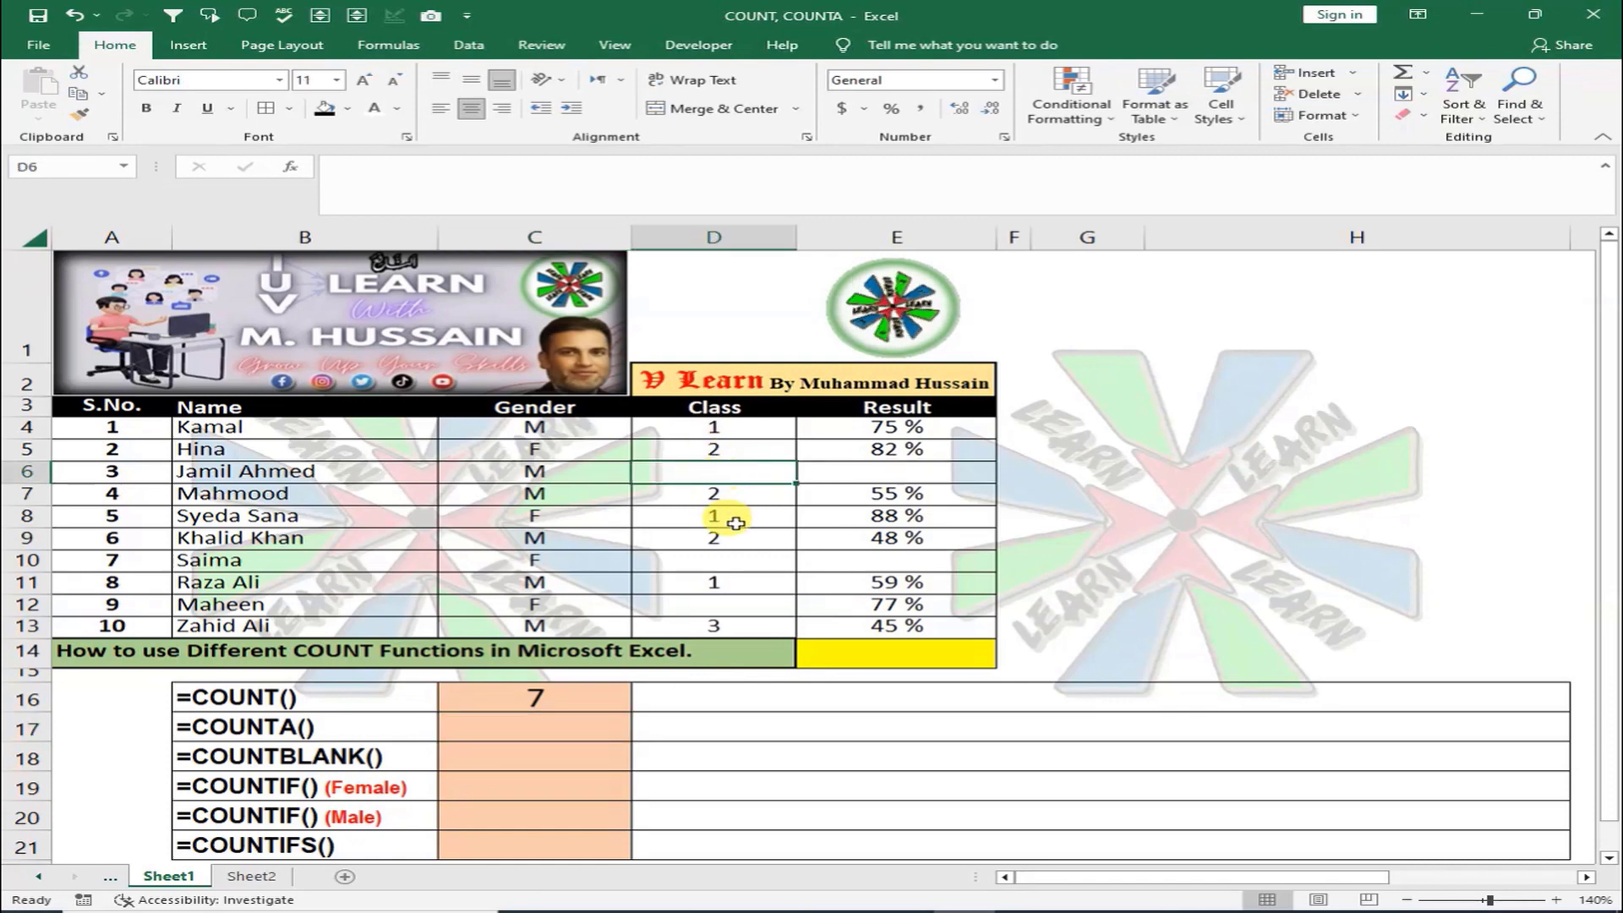
click(725, 561)
click(723, 602)
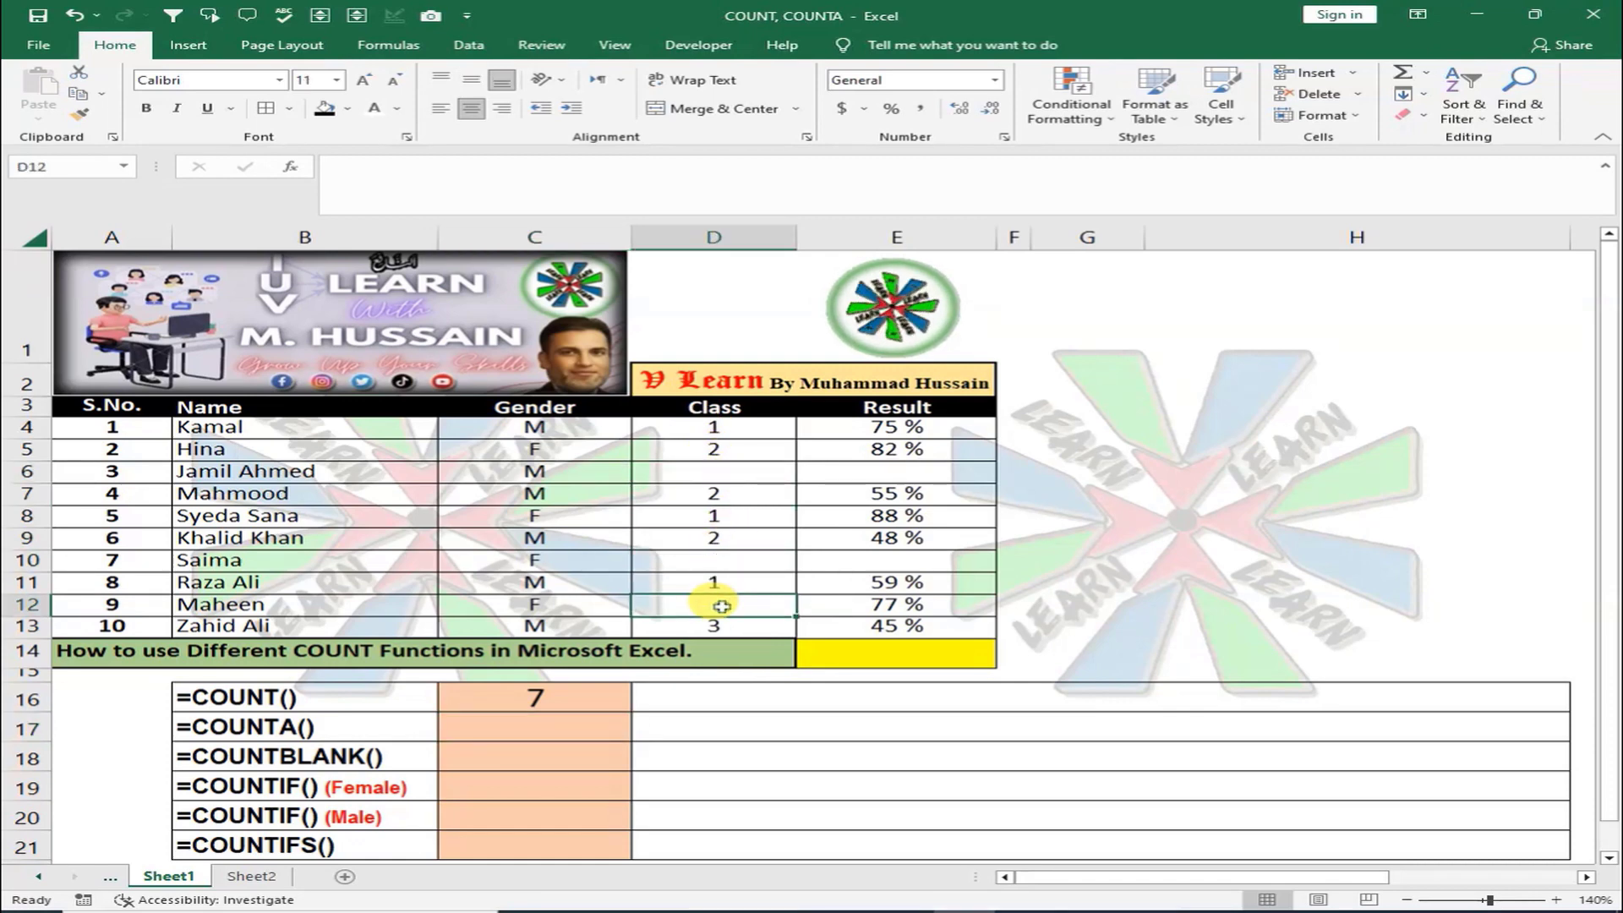
click(583, 702)
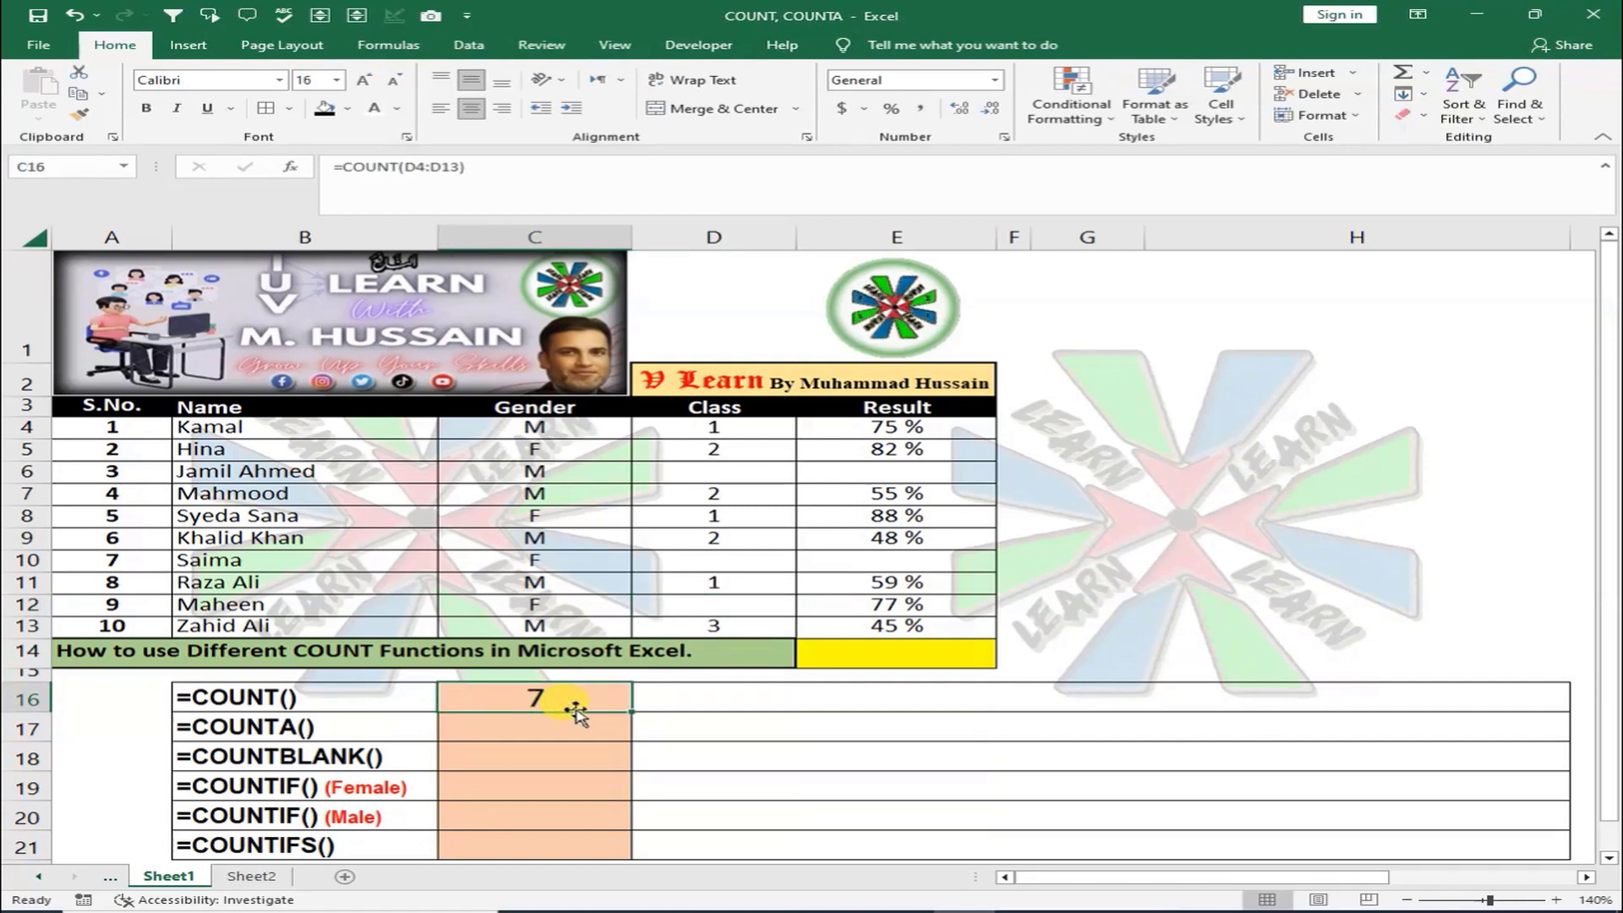
click(747, 475)
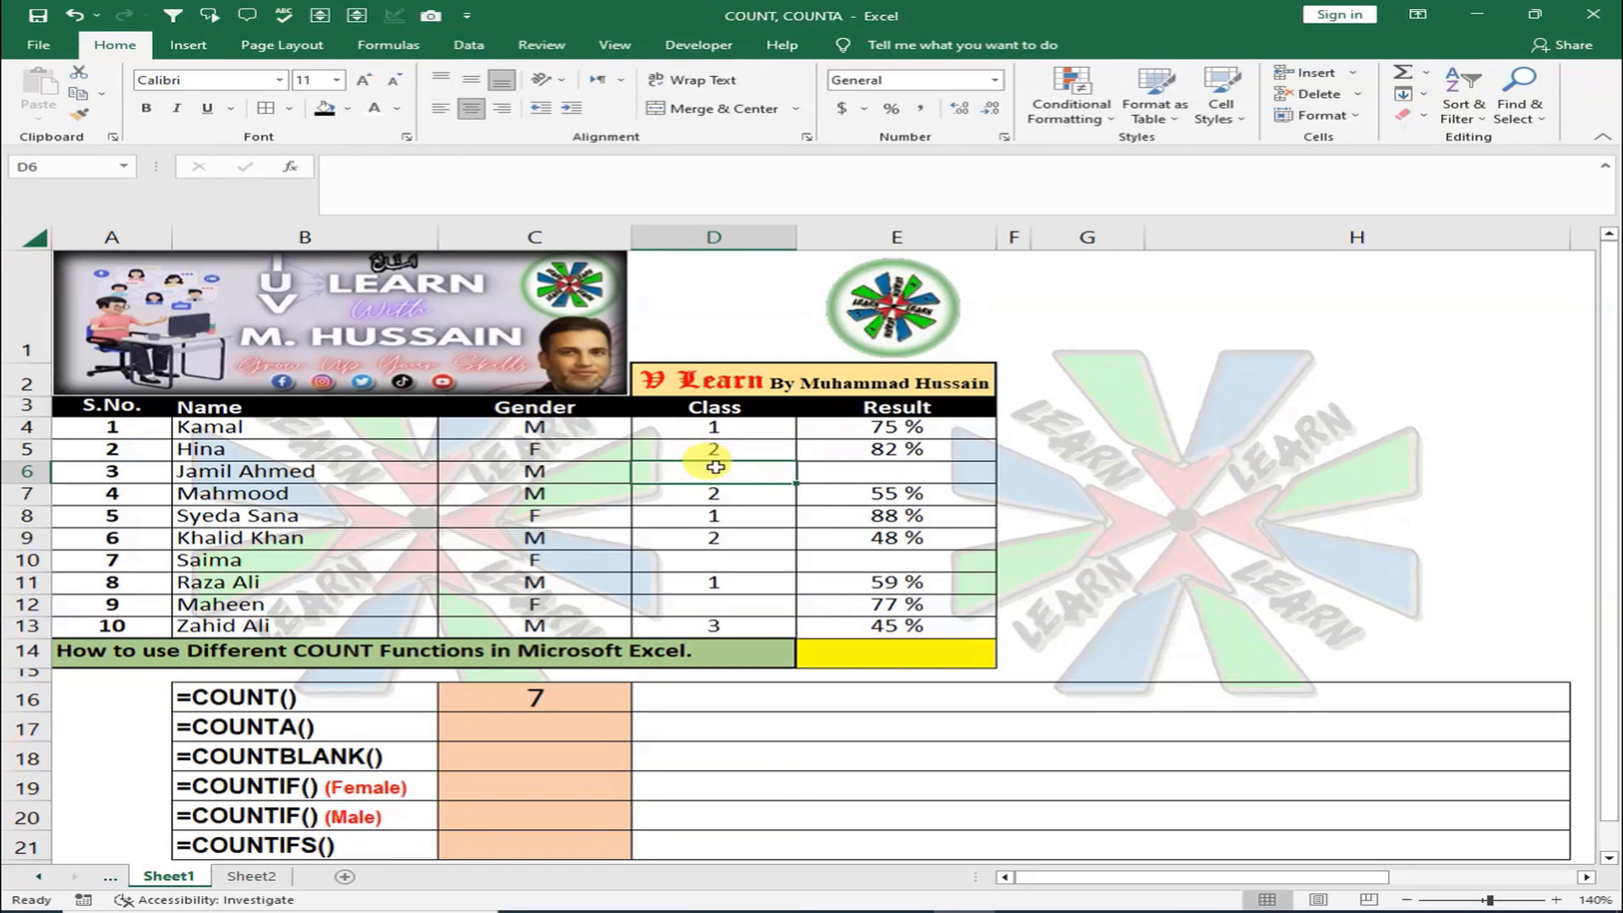
Fill the blank Class cells D6, D10 and D12 with blue
click(348, 109)
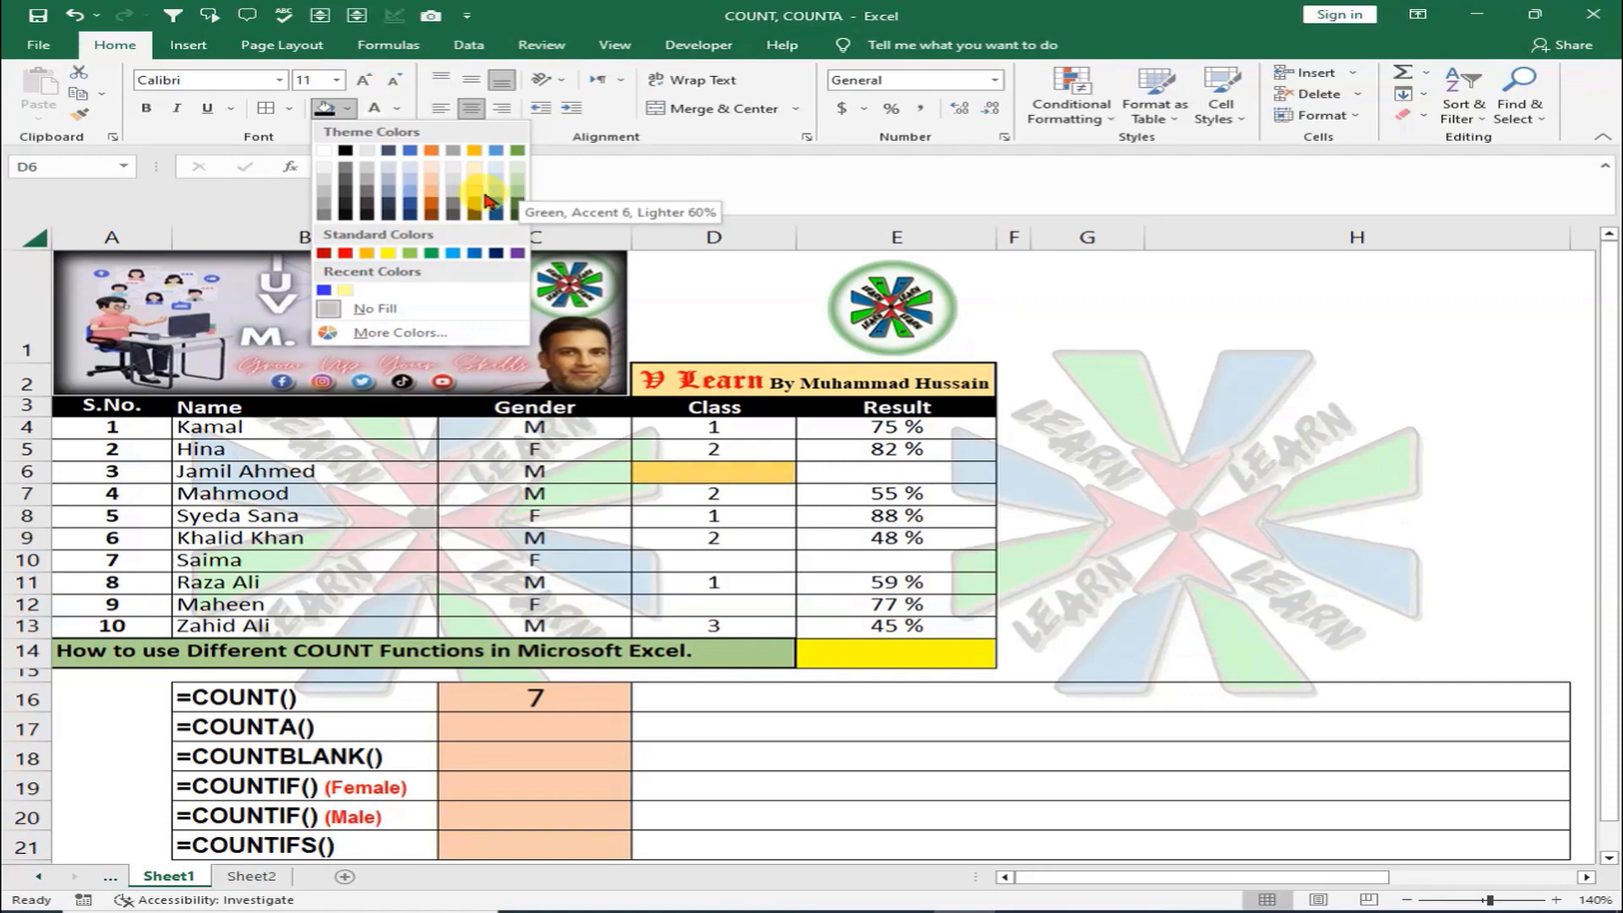
click(499, 208)
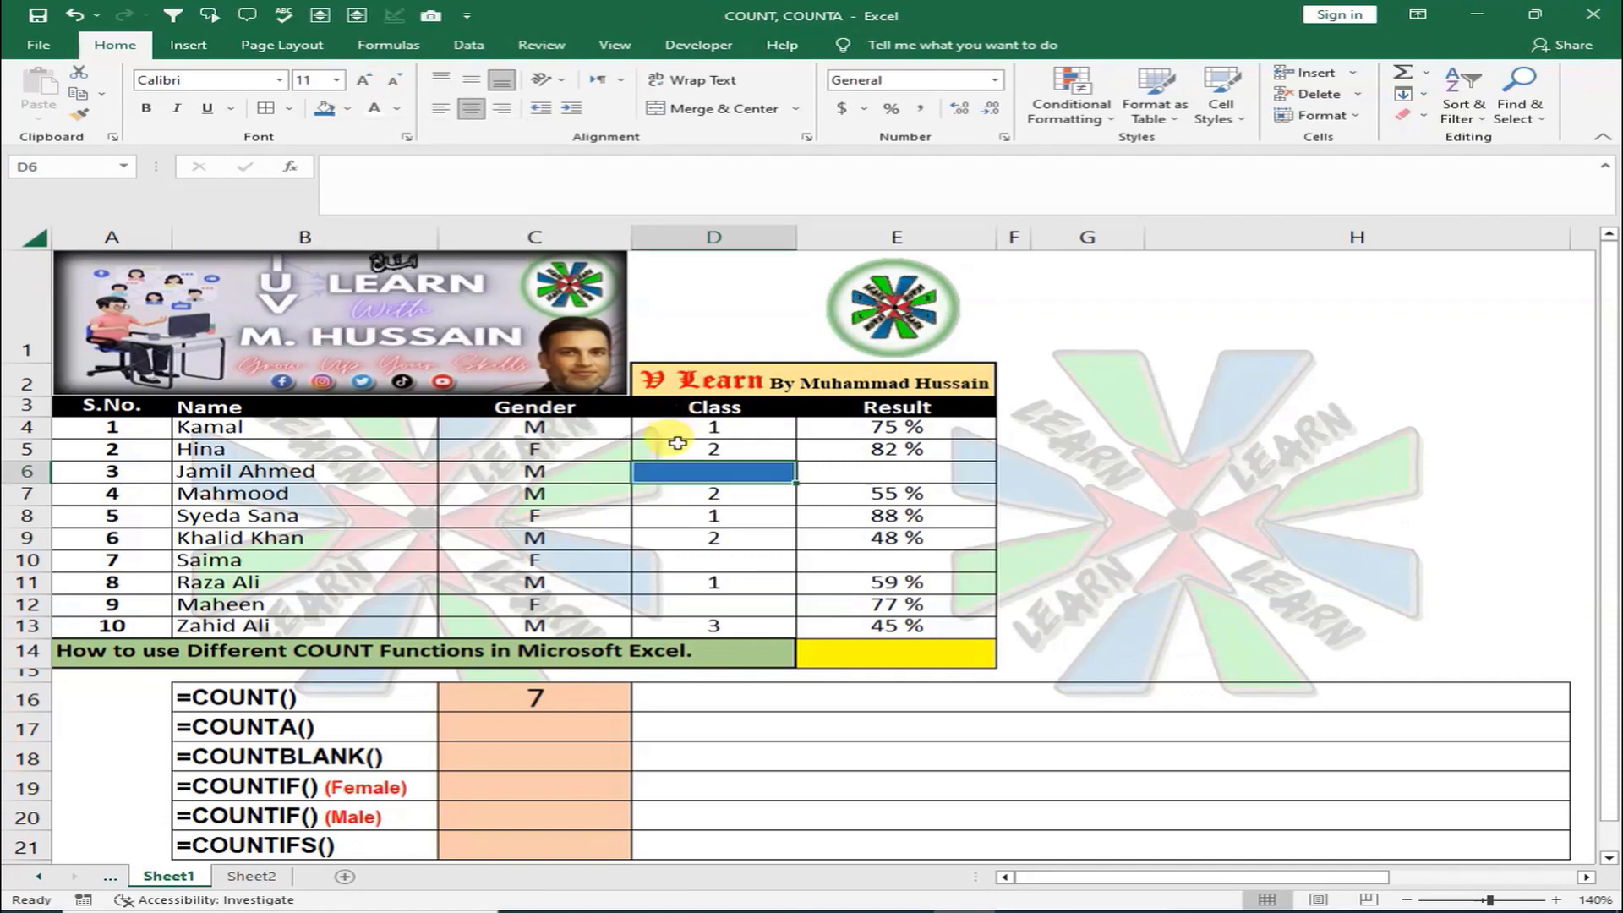
click(710, 562)
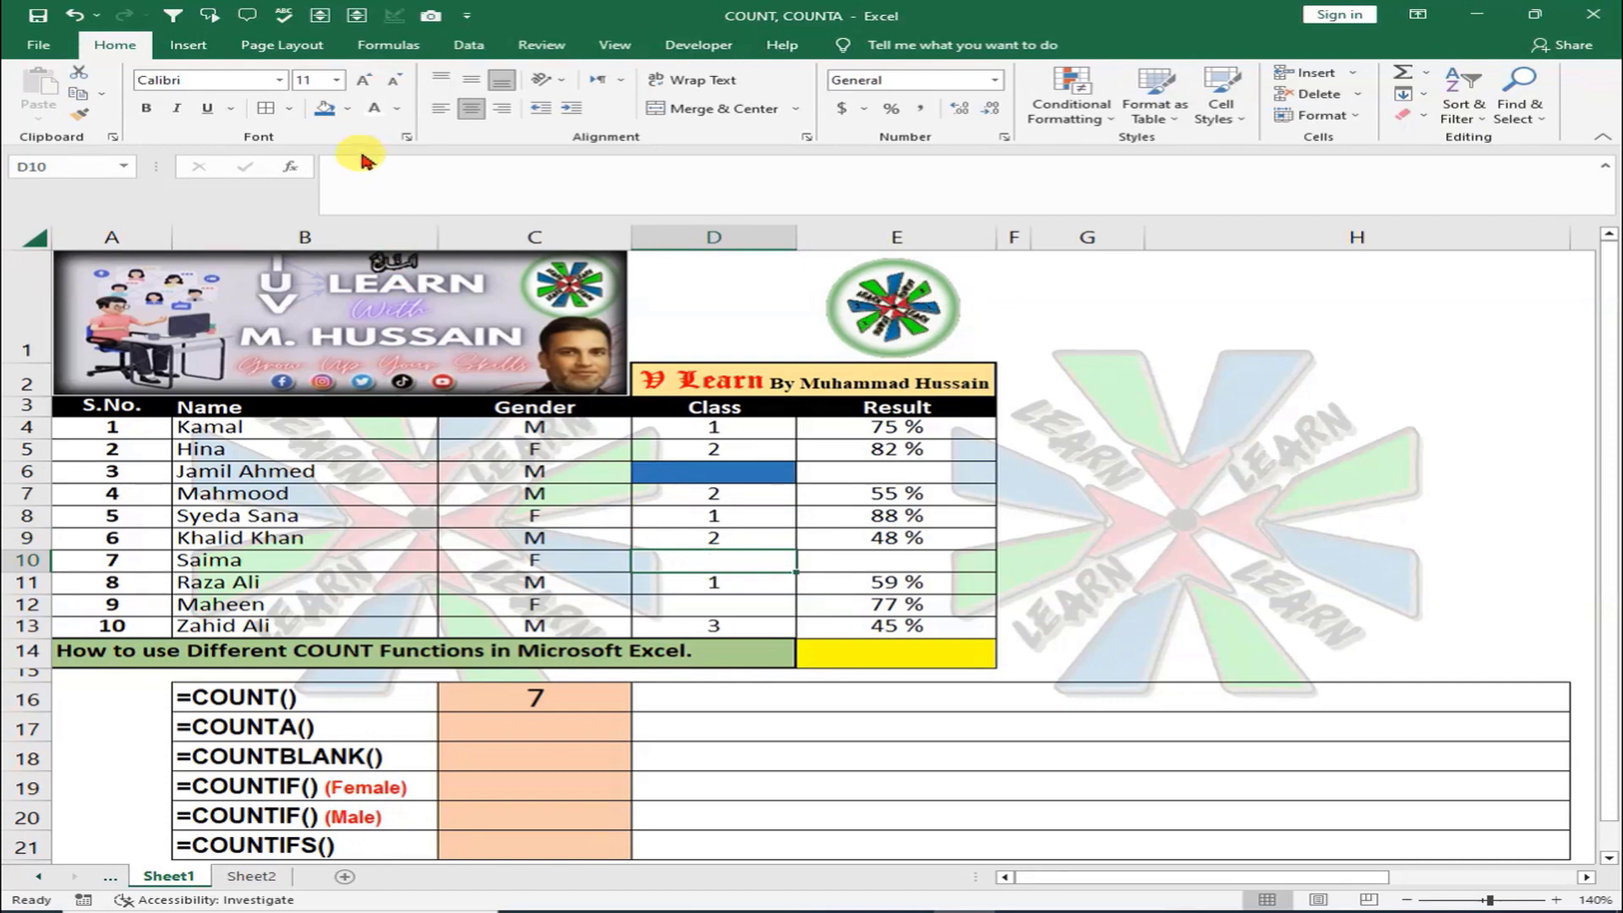
click(324, 109)
click(676, 605)
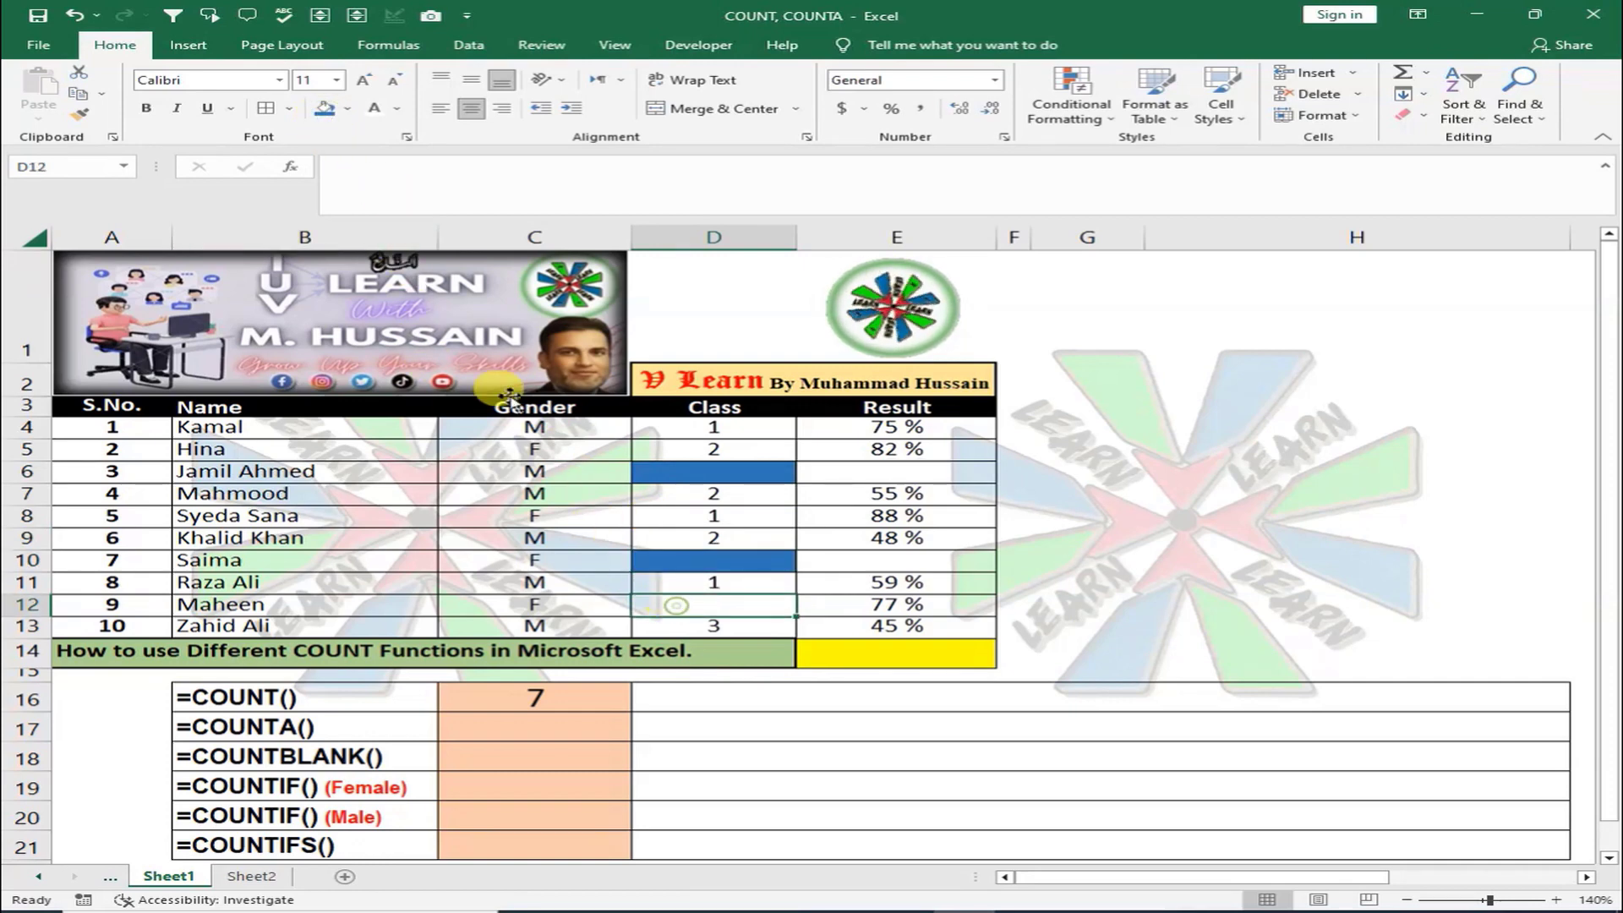
click(323, 108)
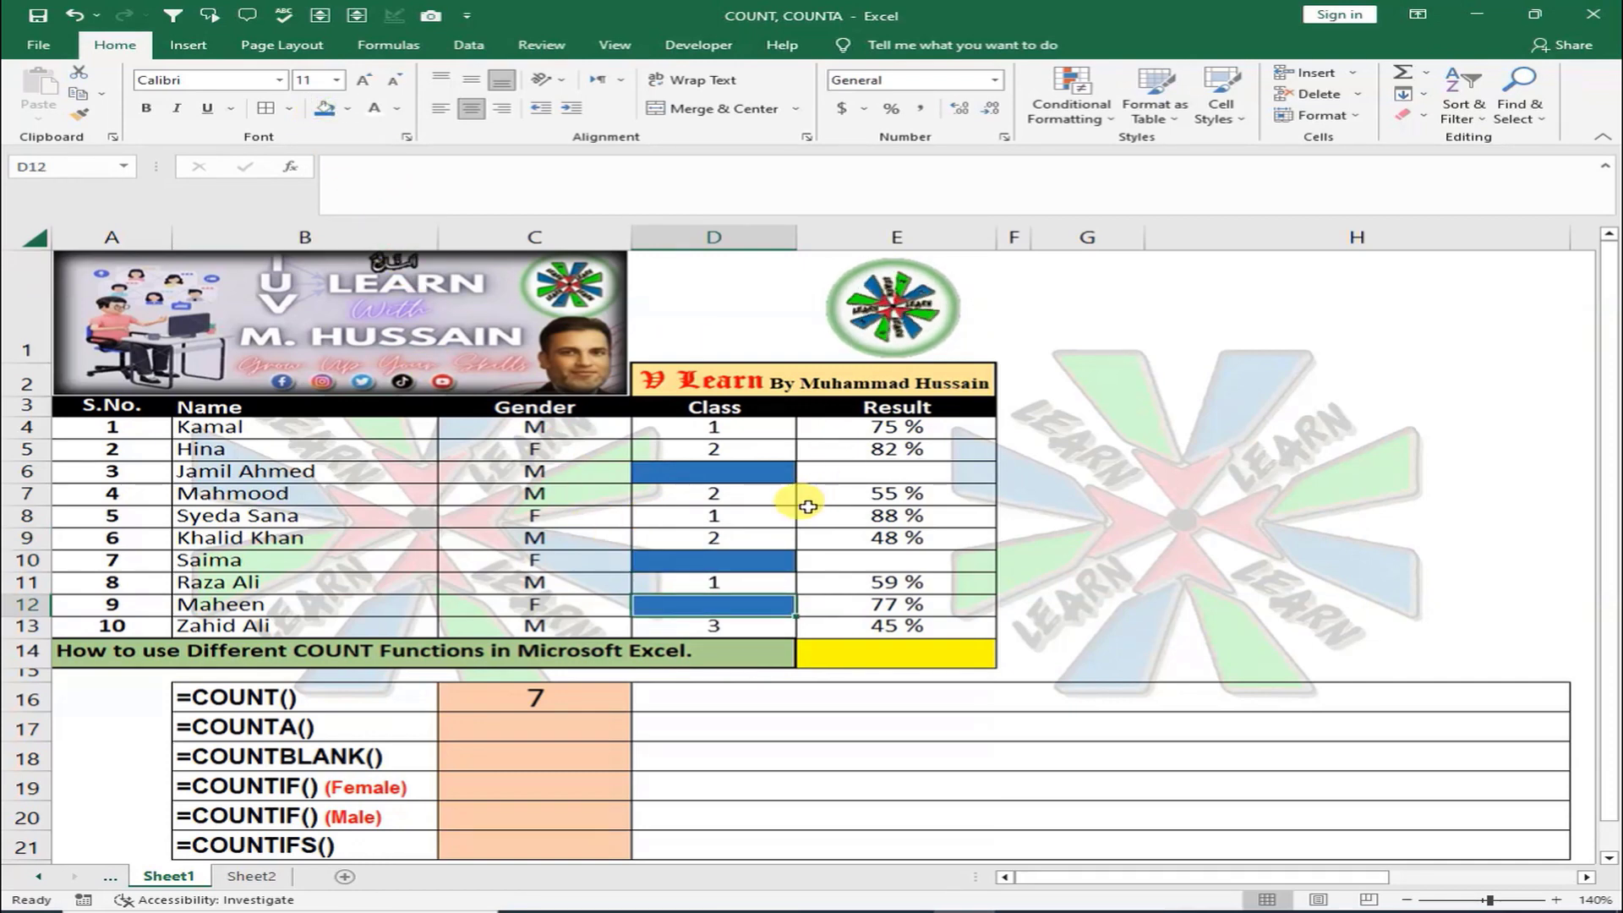
click(562, 703)
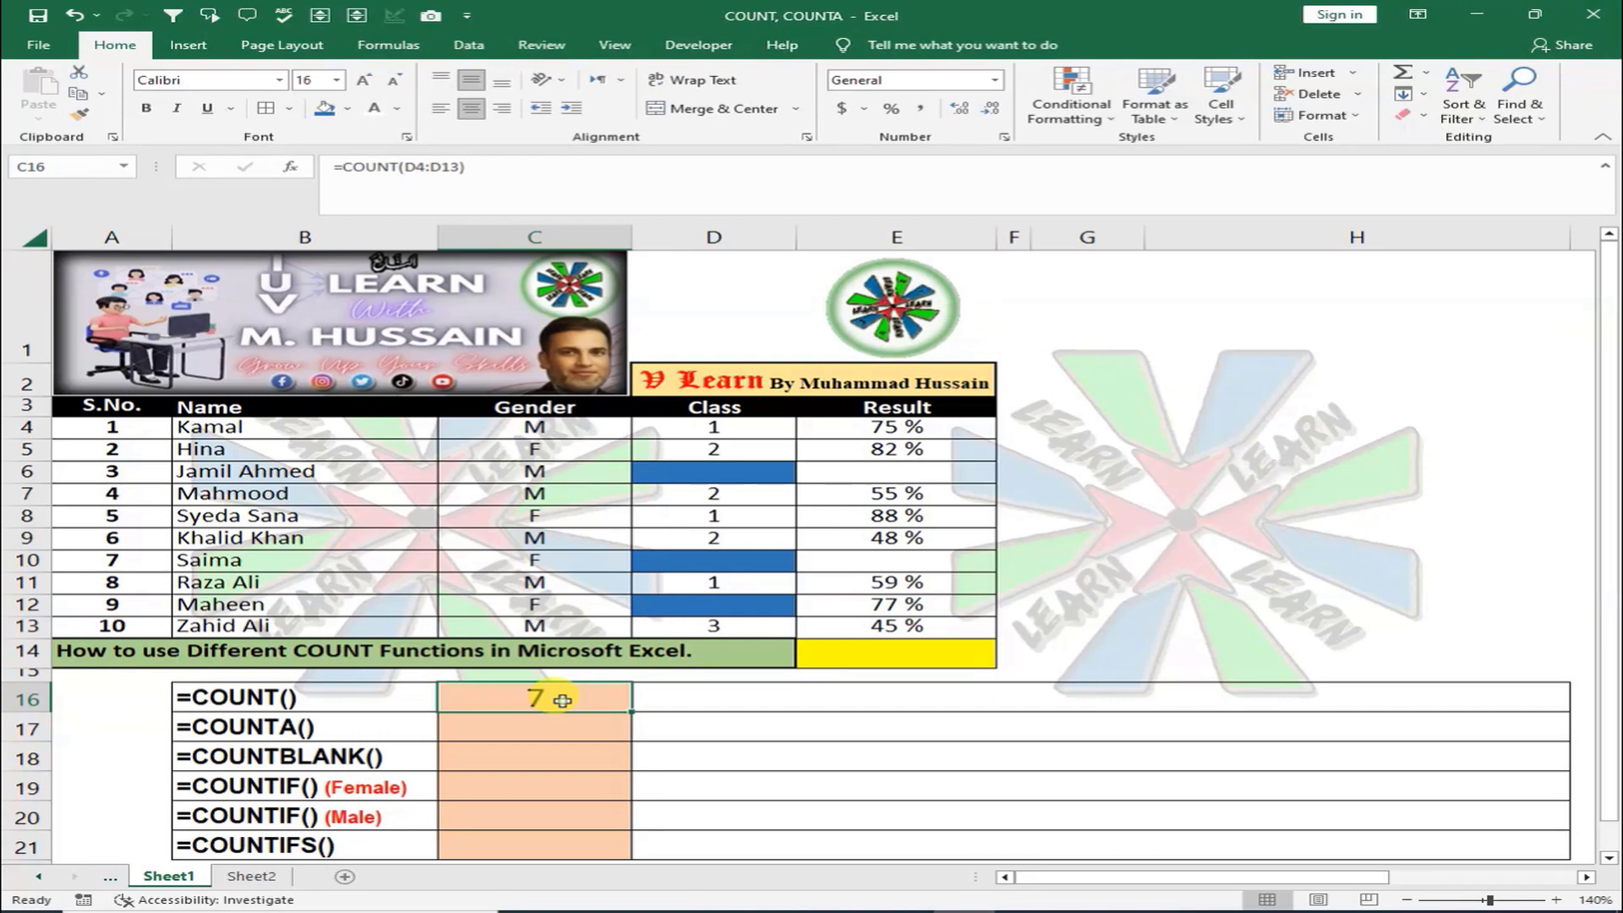
Enter =COUNT(C4:C13) in C16 over the Gender cells
text(=COUNT)
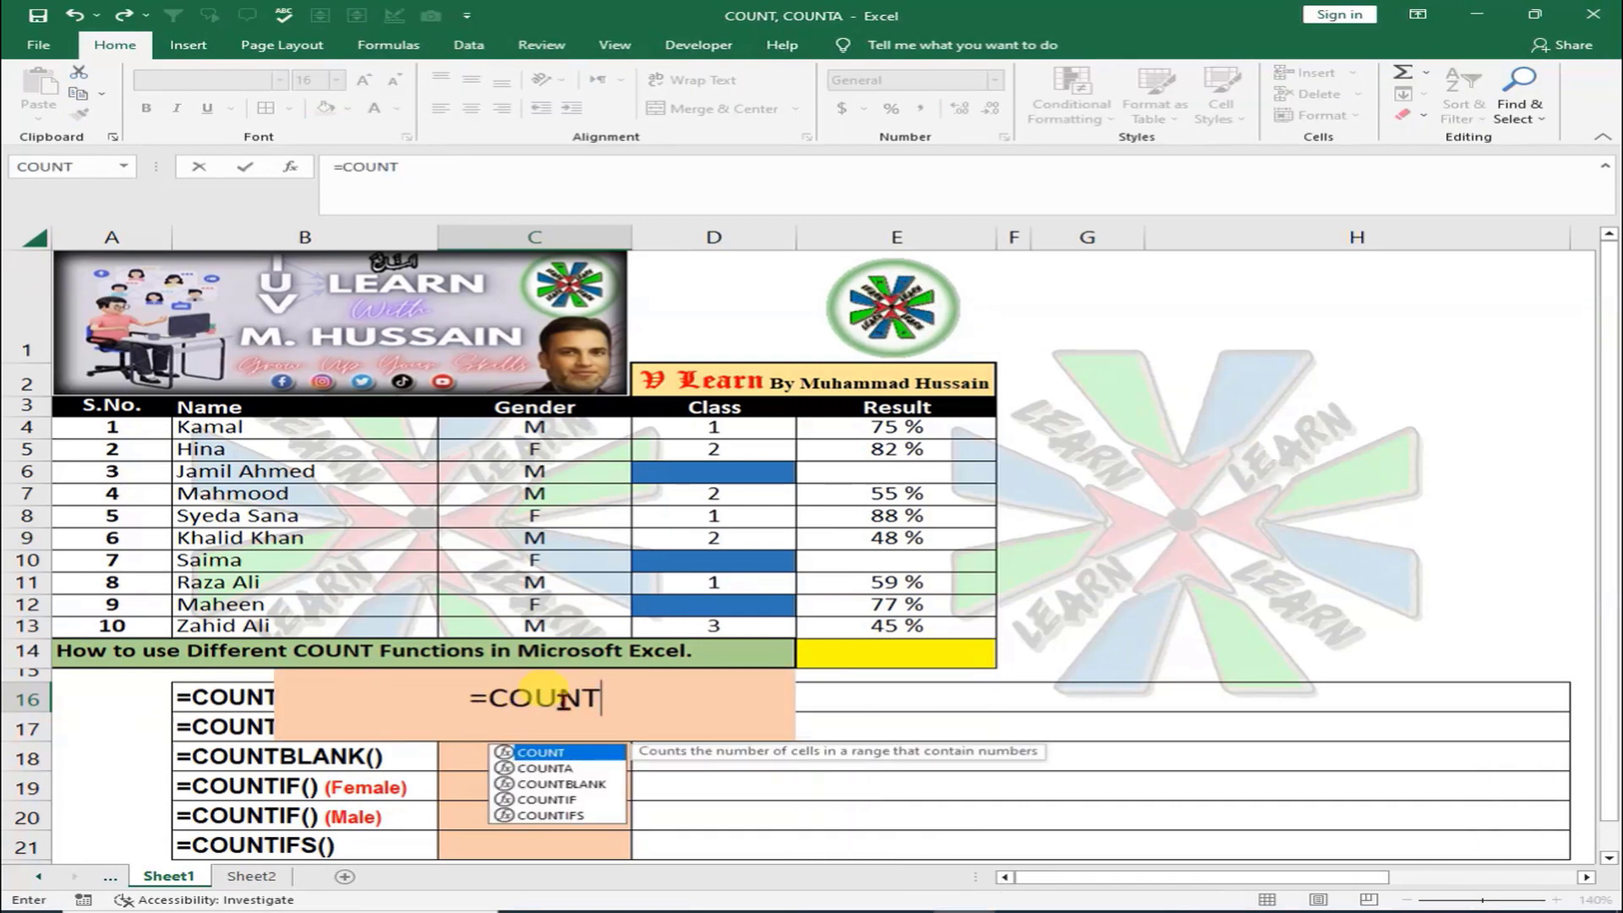
text(()
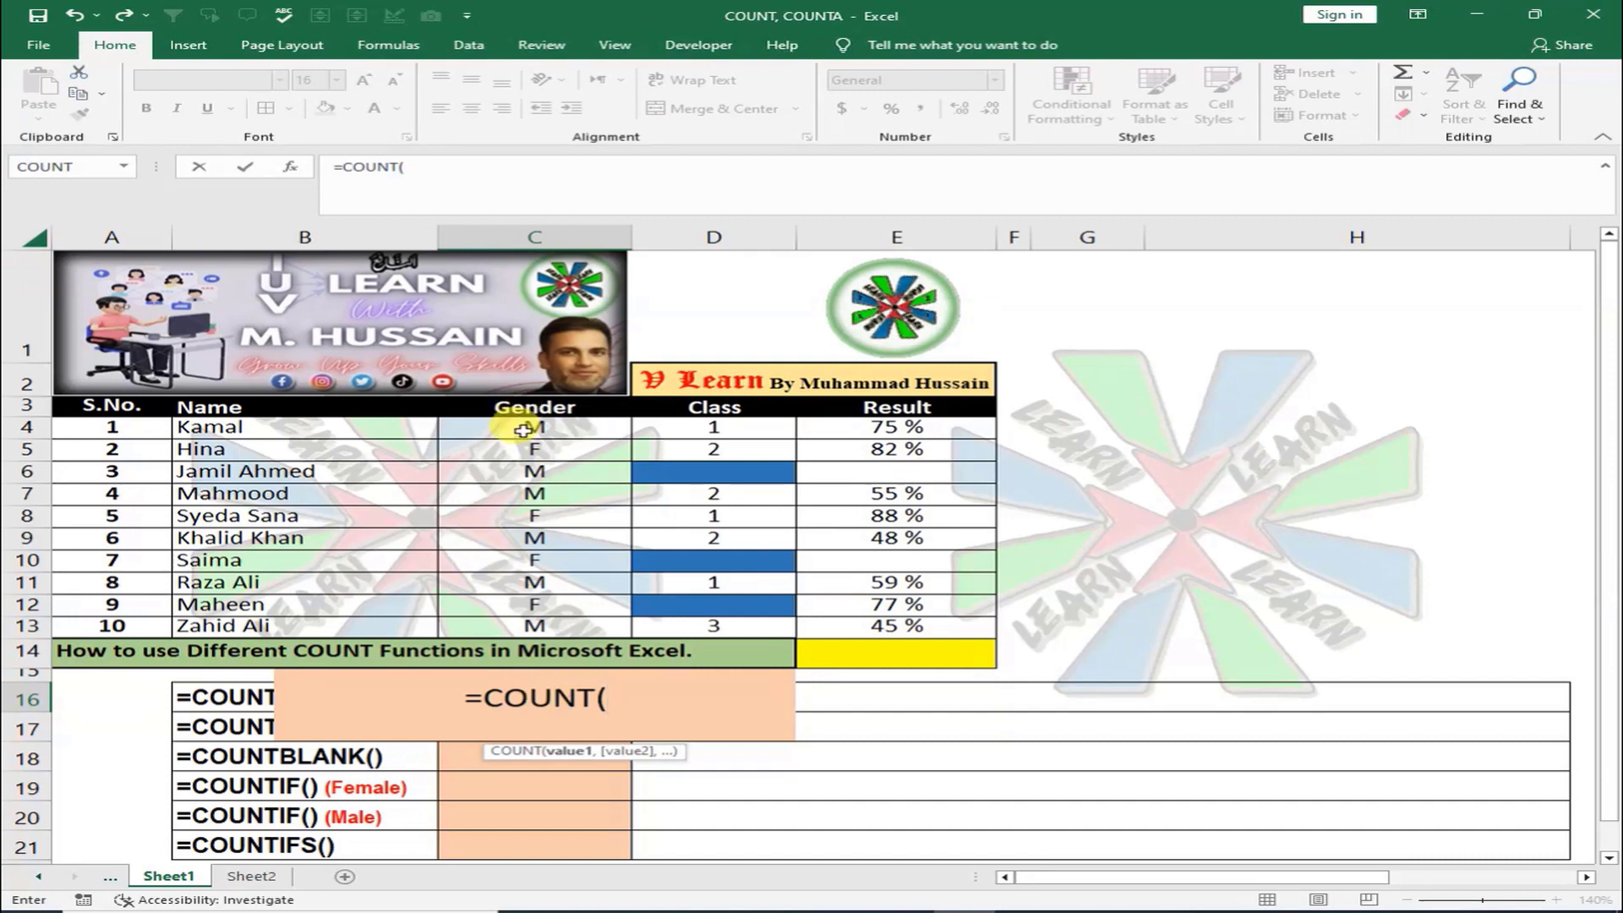
drag(524, 430, 528, 626)
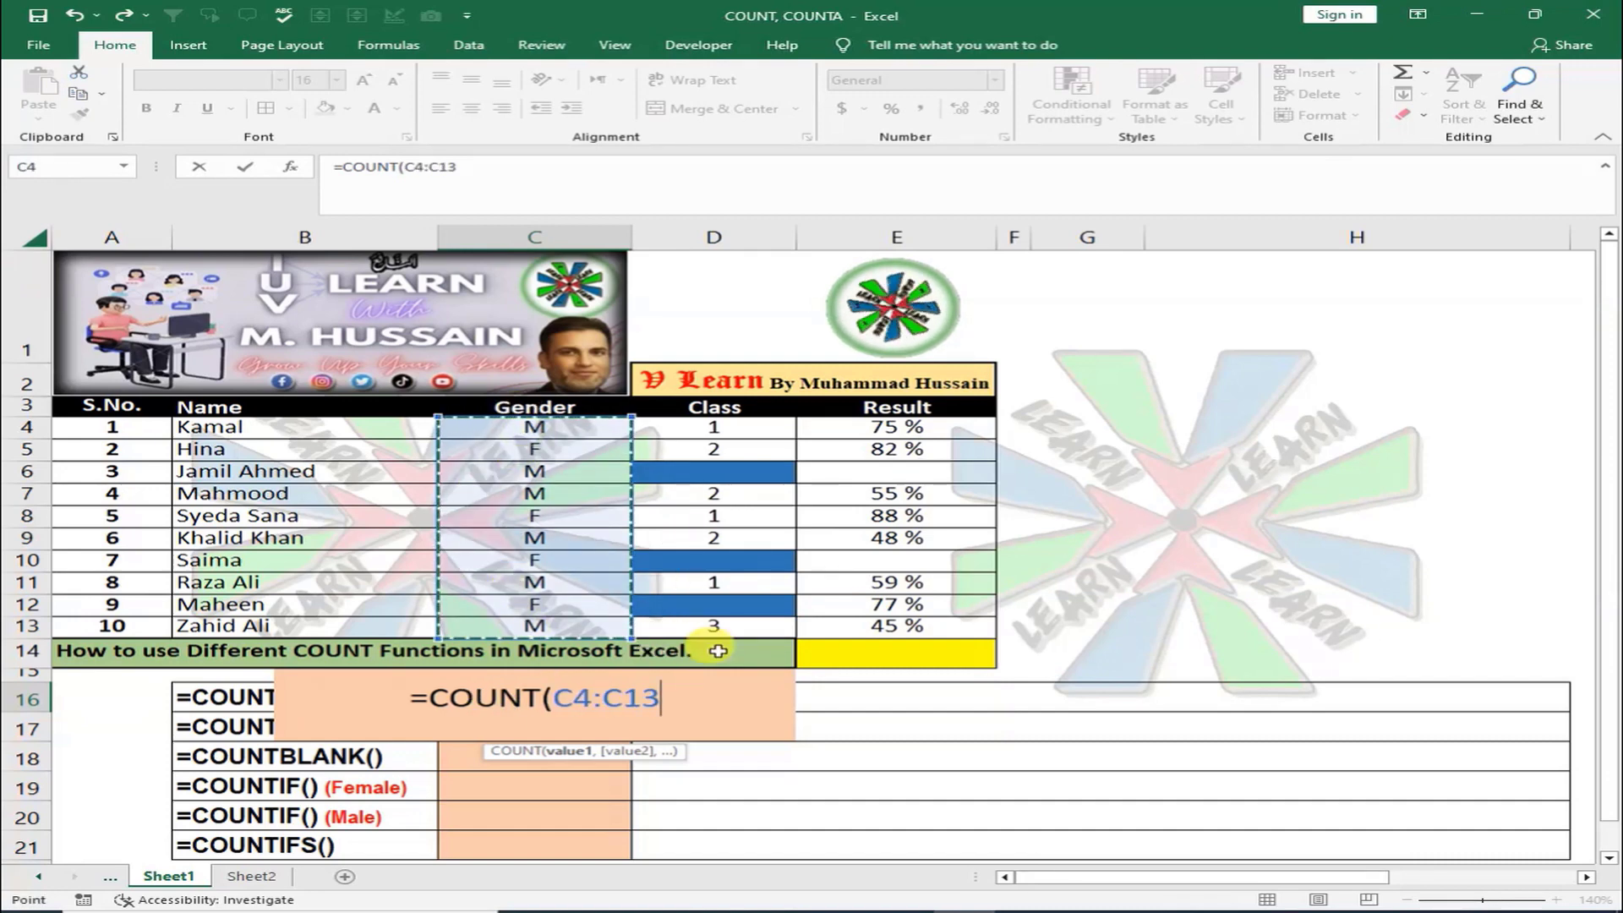
text())
key(Return)
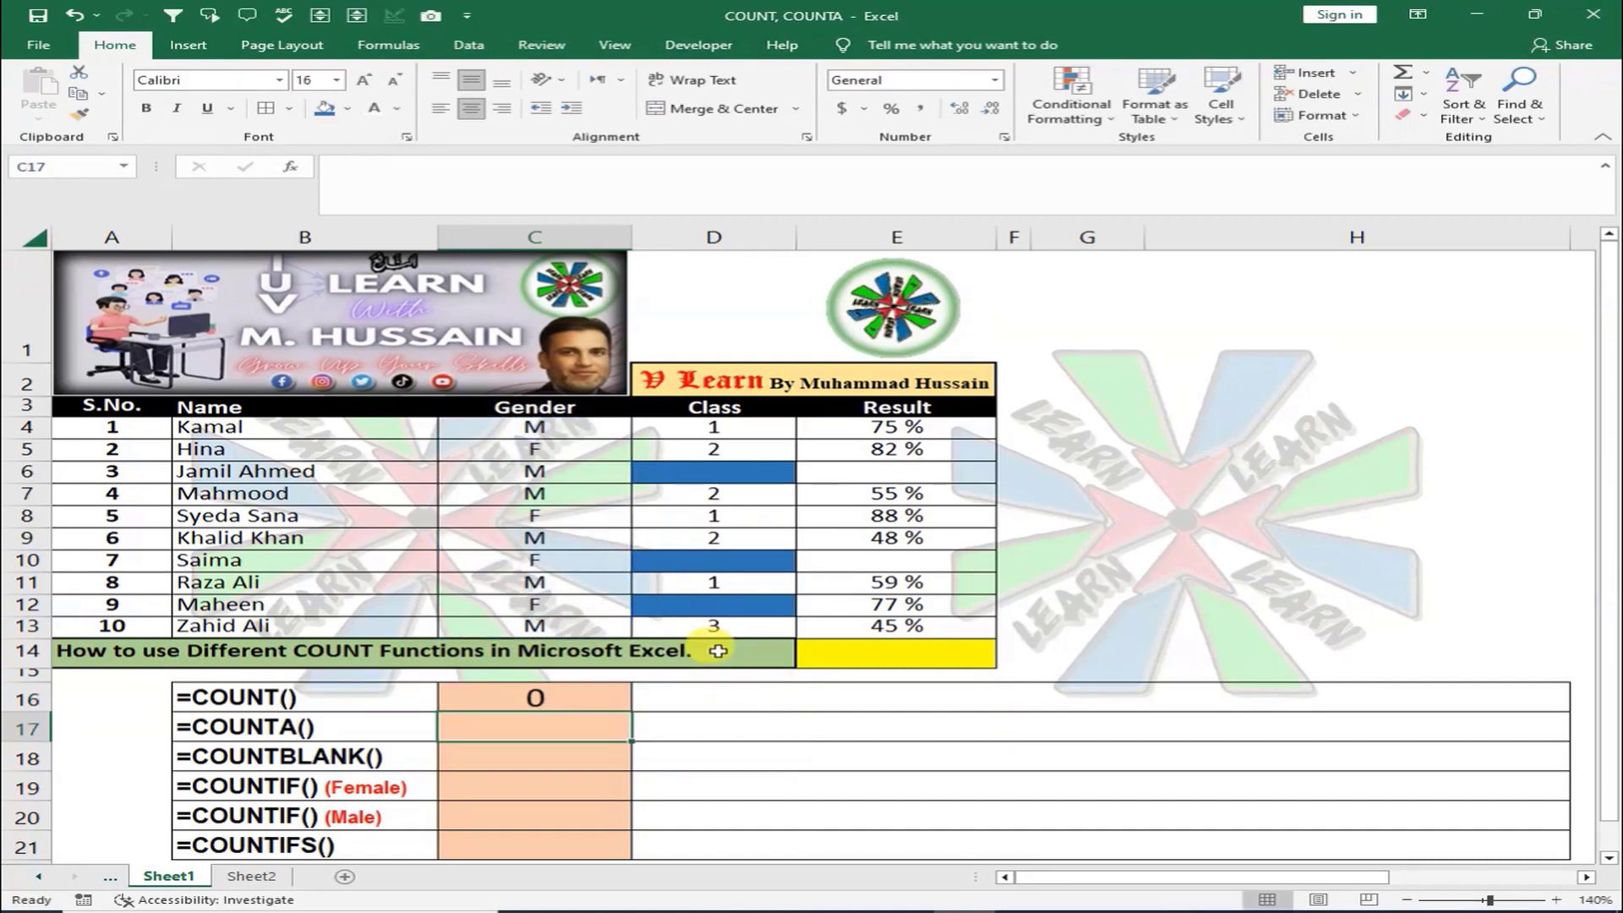
key(Up)
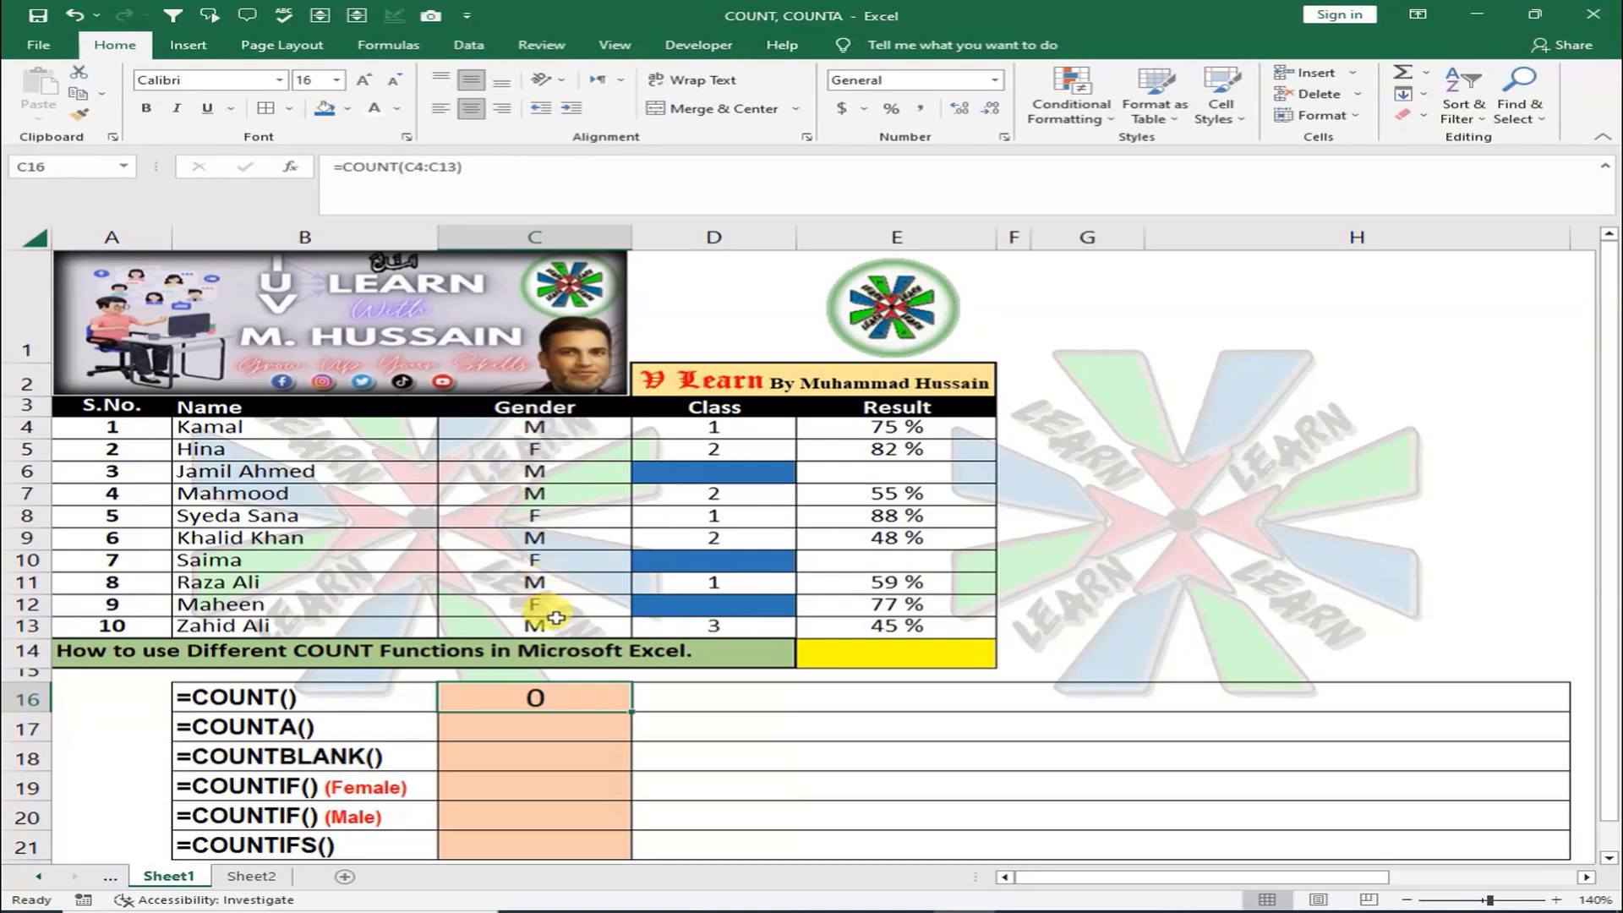
Edit C16's formula to replace C4:C13 with the Class range D4:D13
double_click(583, 704)
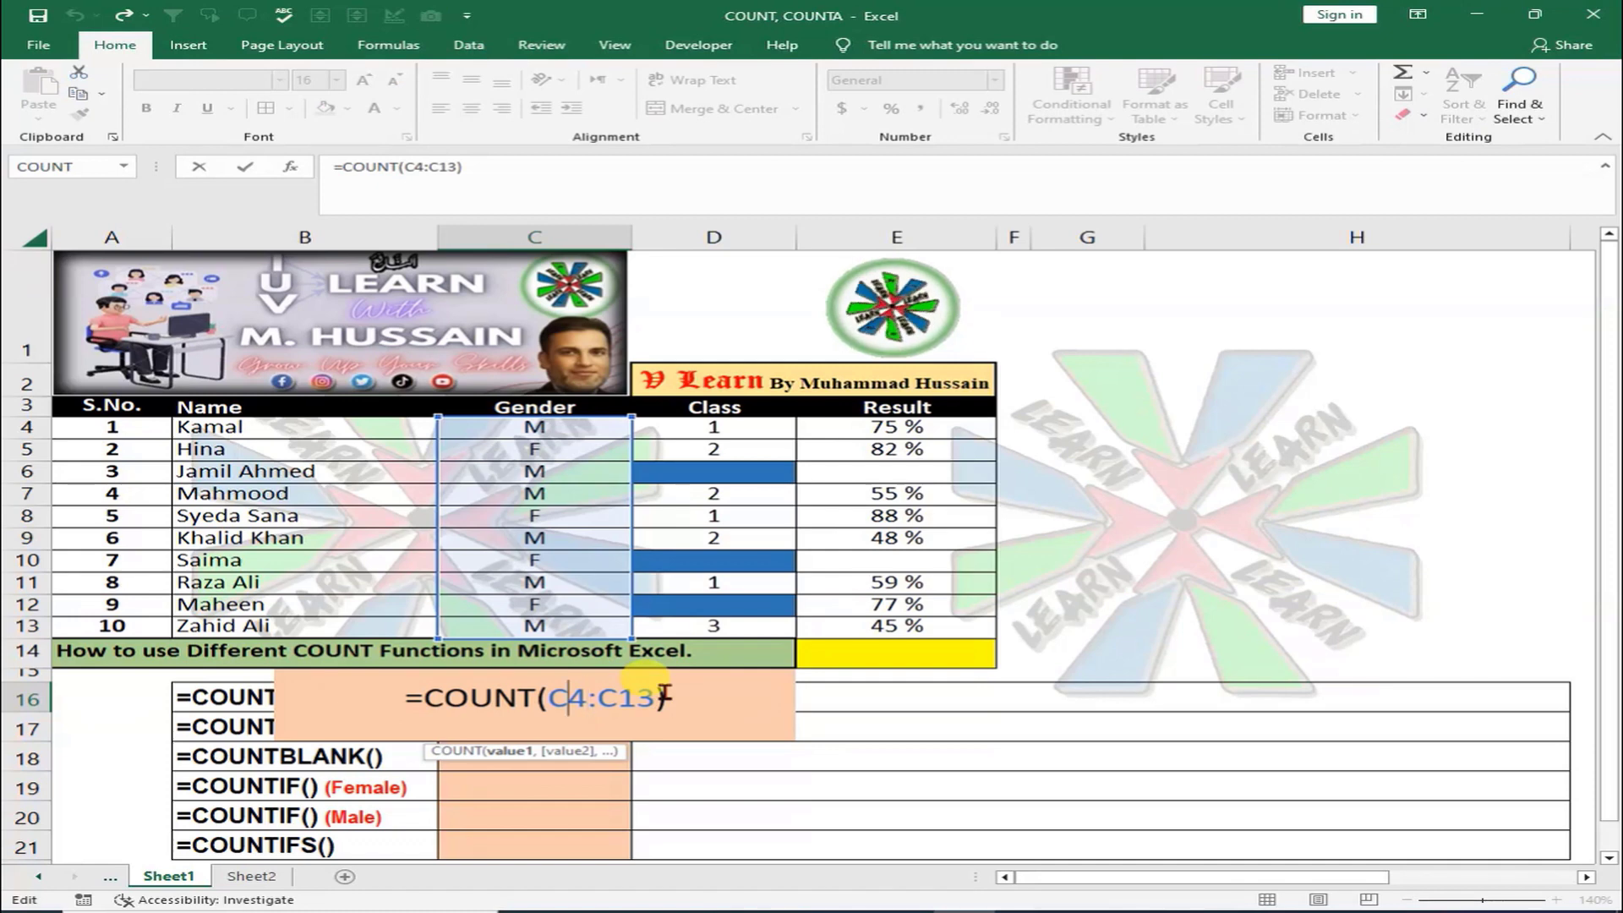
key(Left)
key(shift+Right)
key(shift+Right)
key(shift+Right)
key(shift+Right)
key(shift+Right)
key(shift+Right)
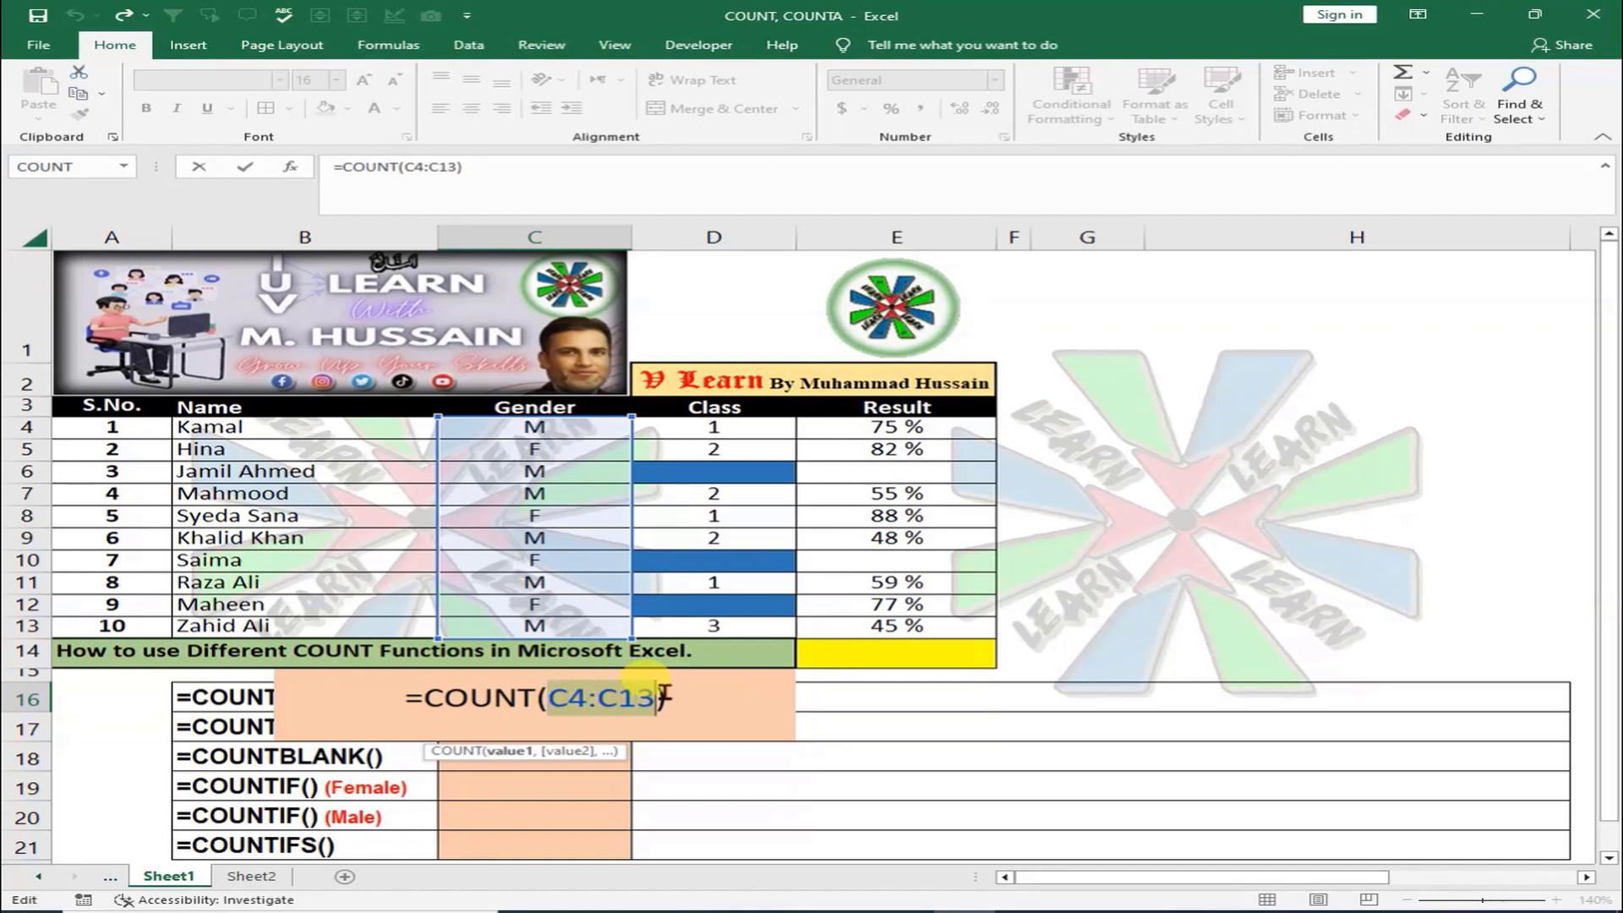
key(Delete)
key(Delete)
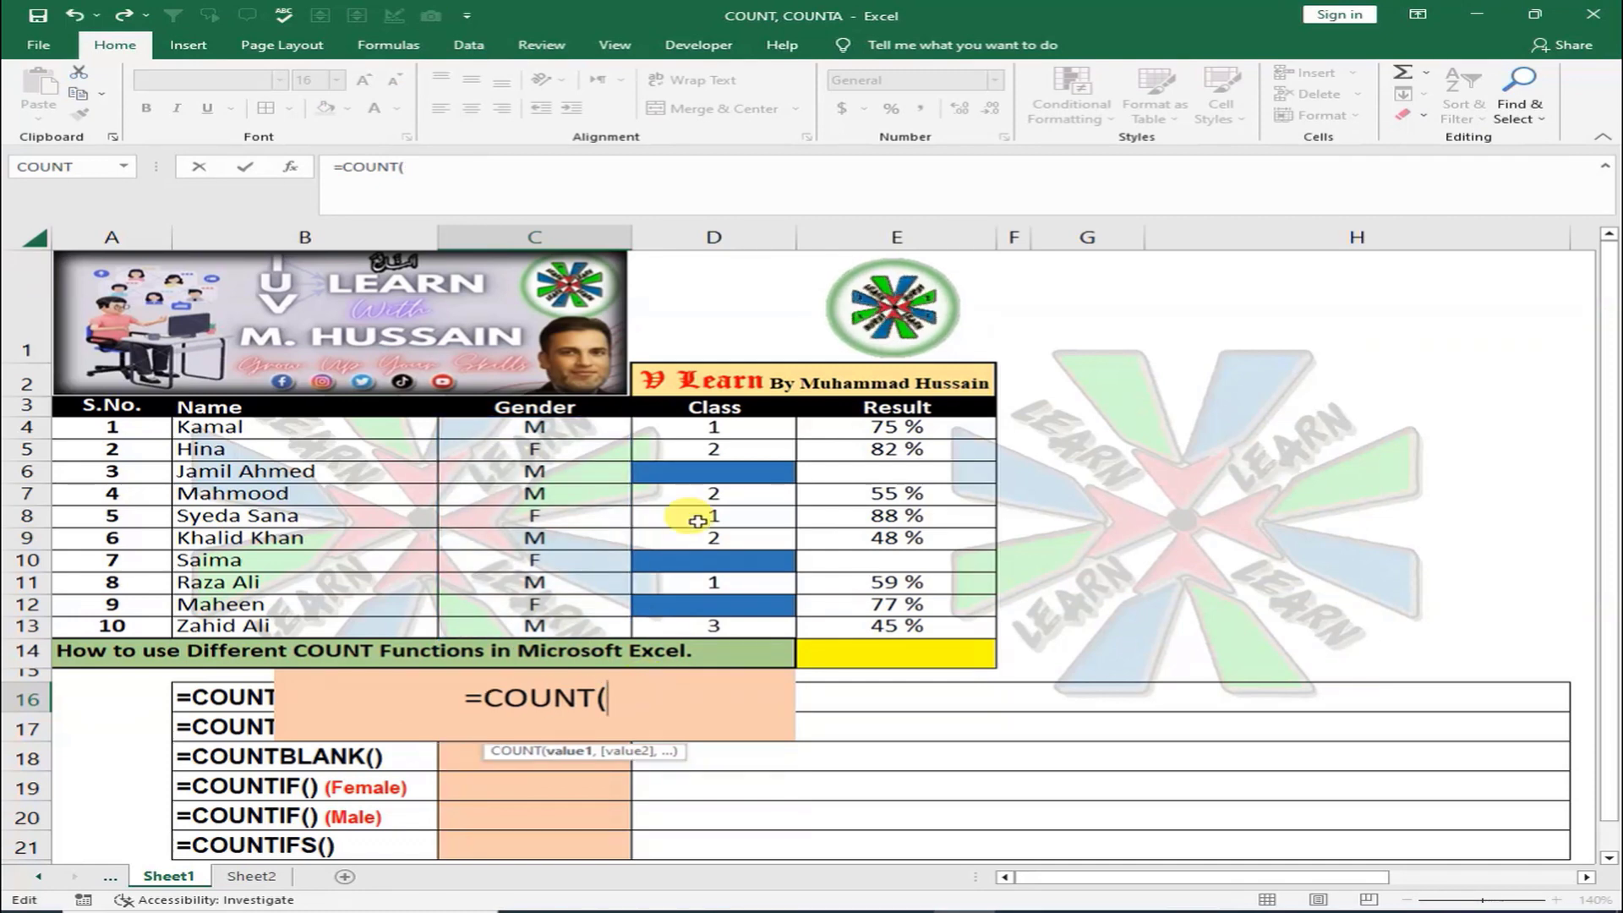
drag(713, 427, 699, 622)
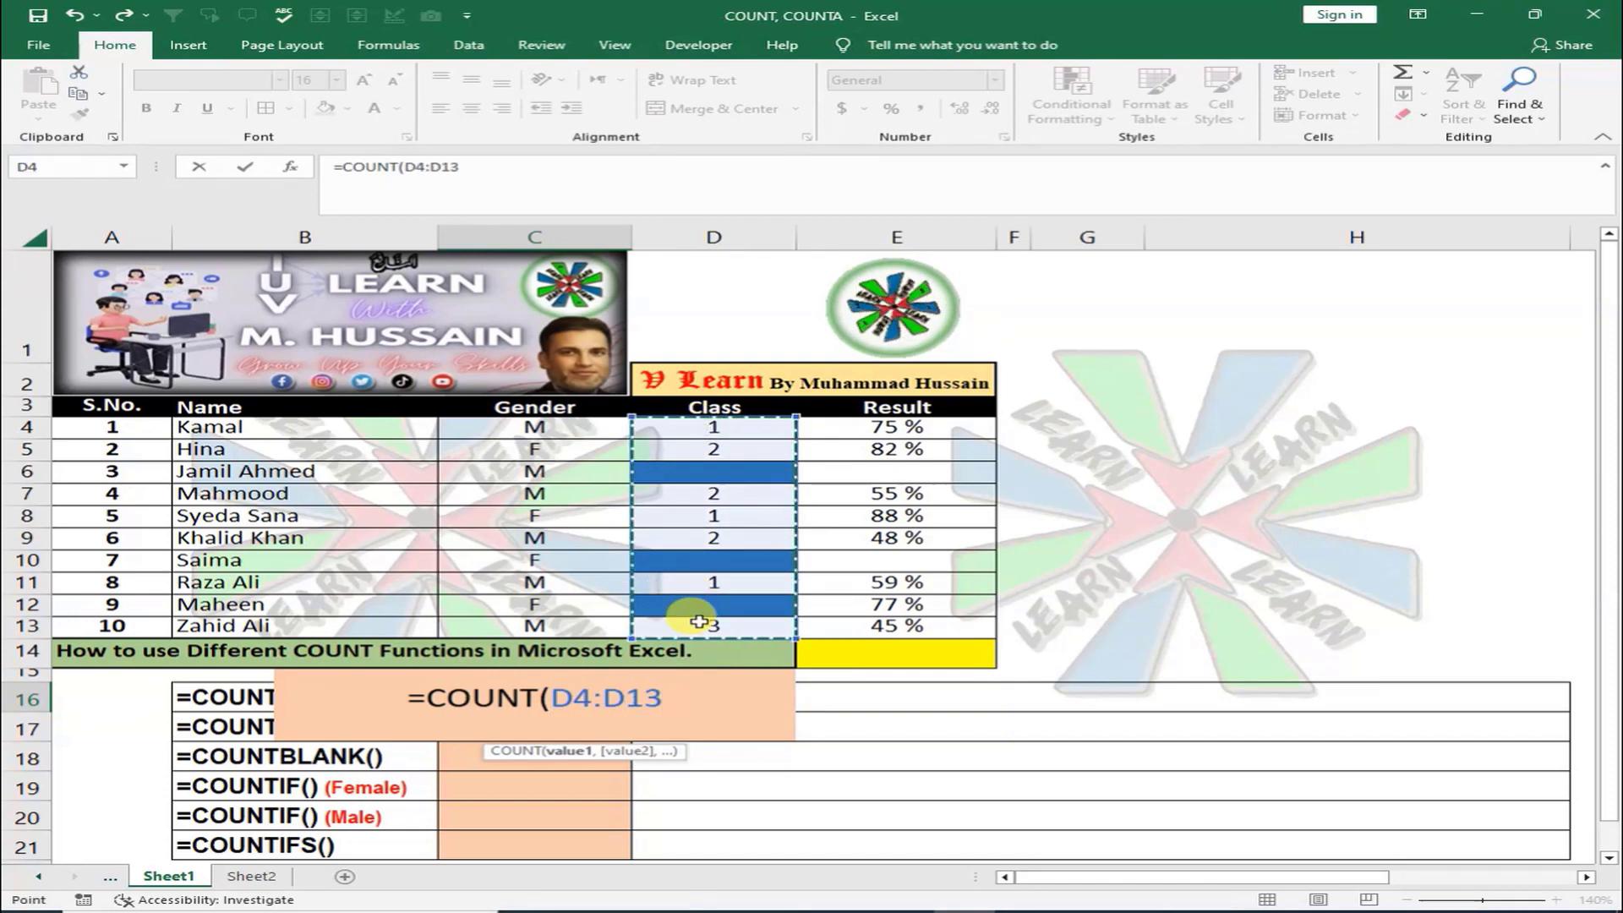
key(Return)
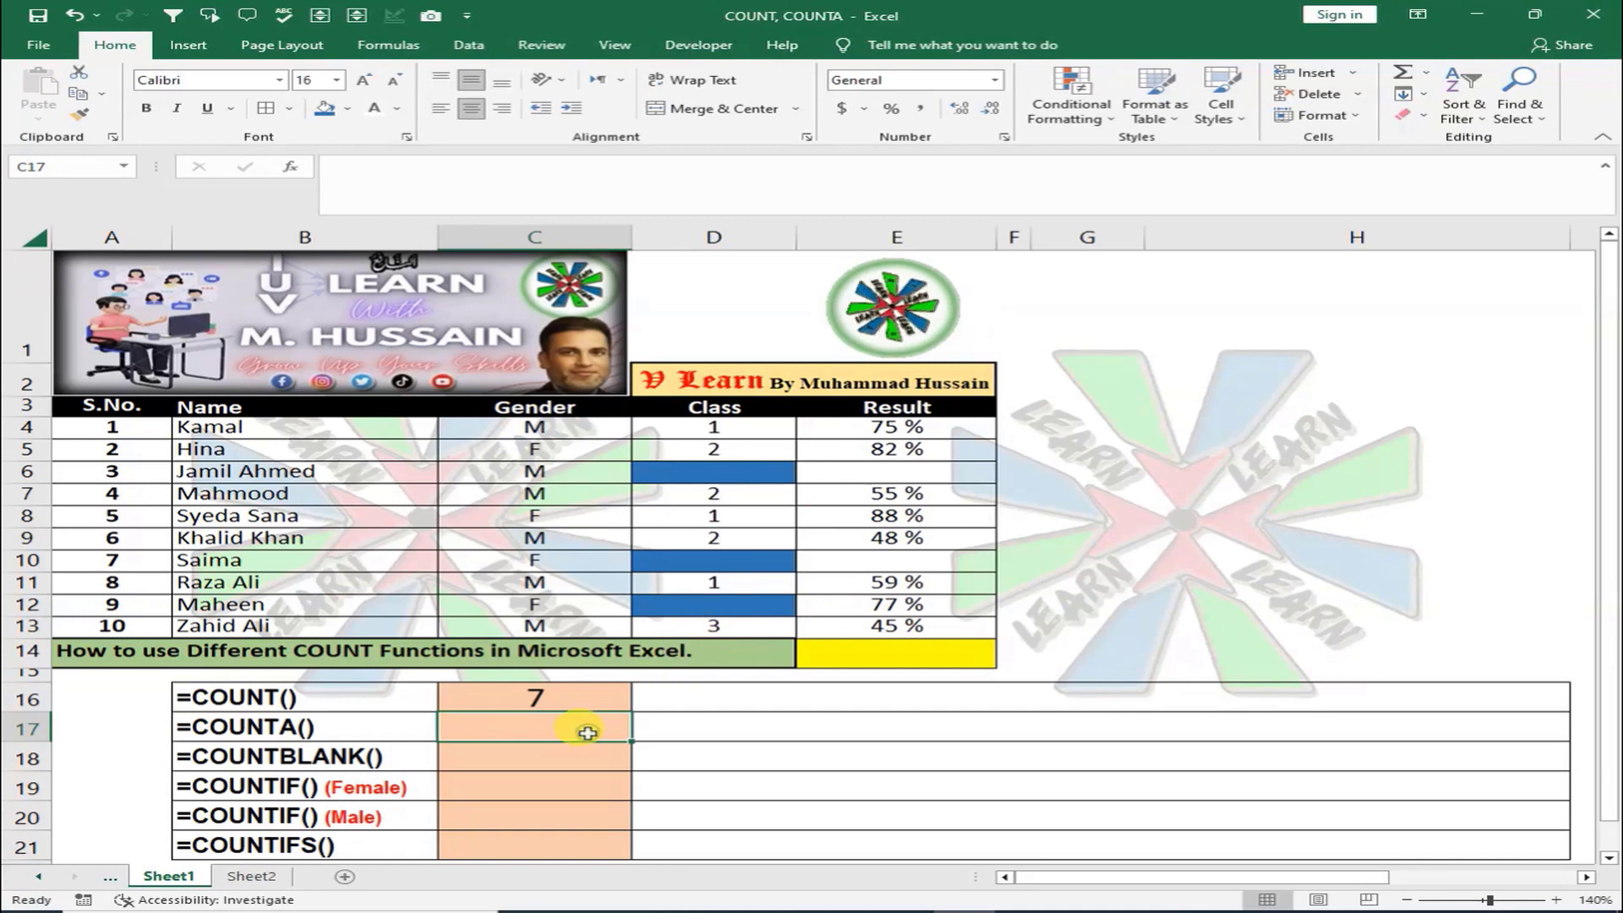
Enter =COUNTA(C4:C13) in C17 over the Gender cells
text(=)
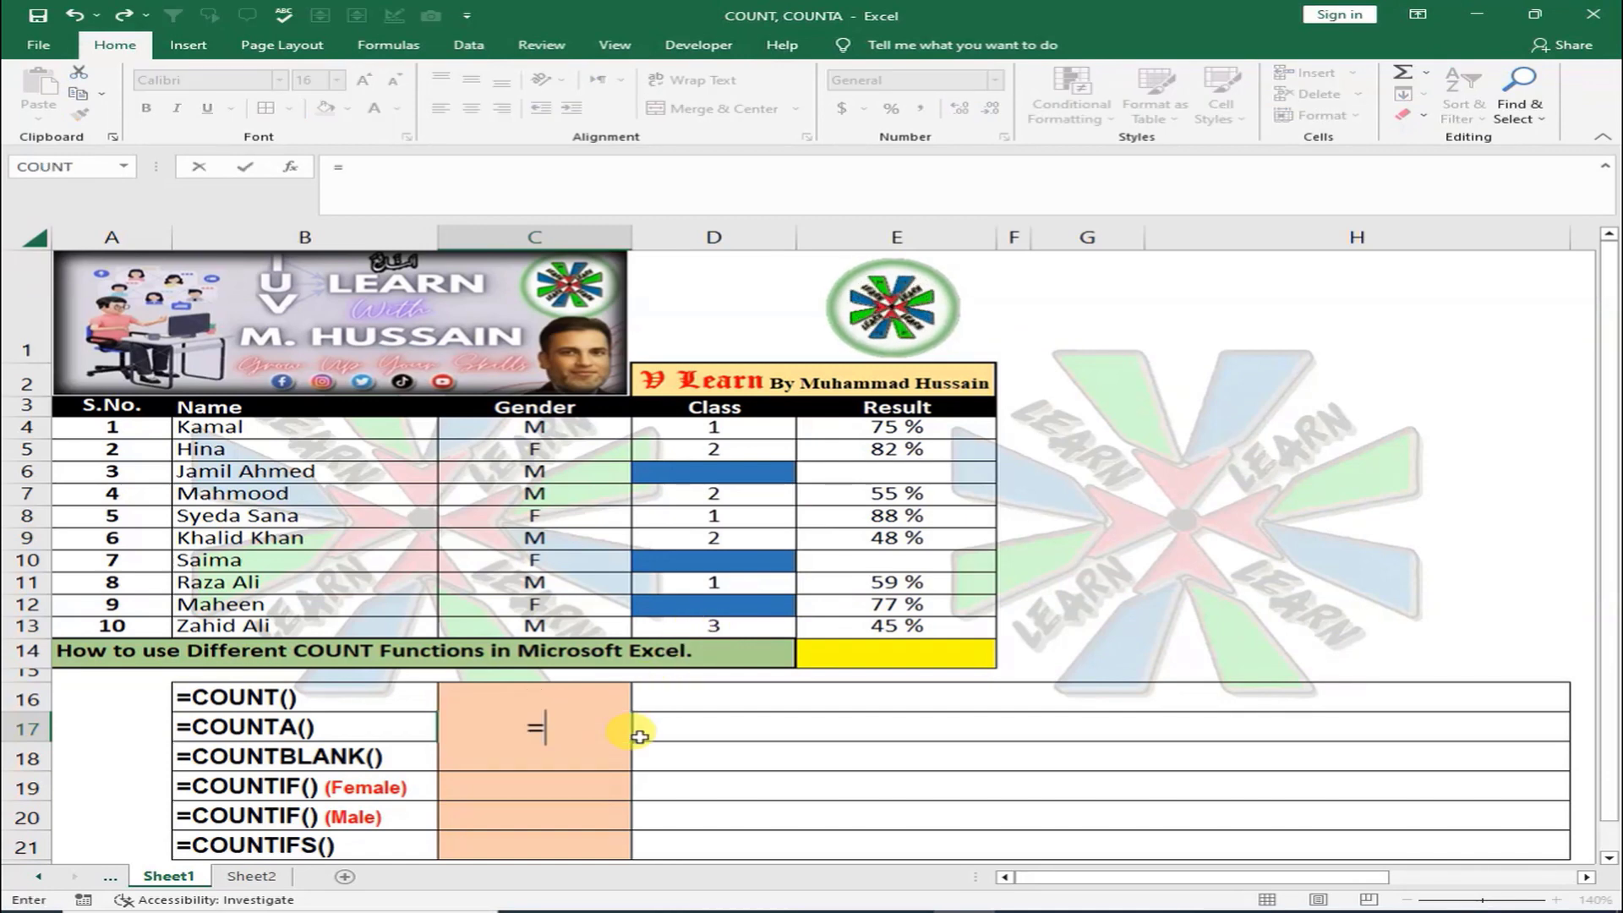
text(COUNTA()
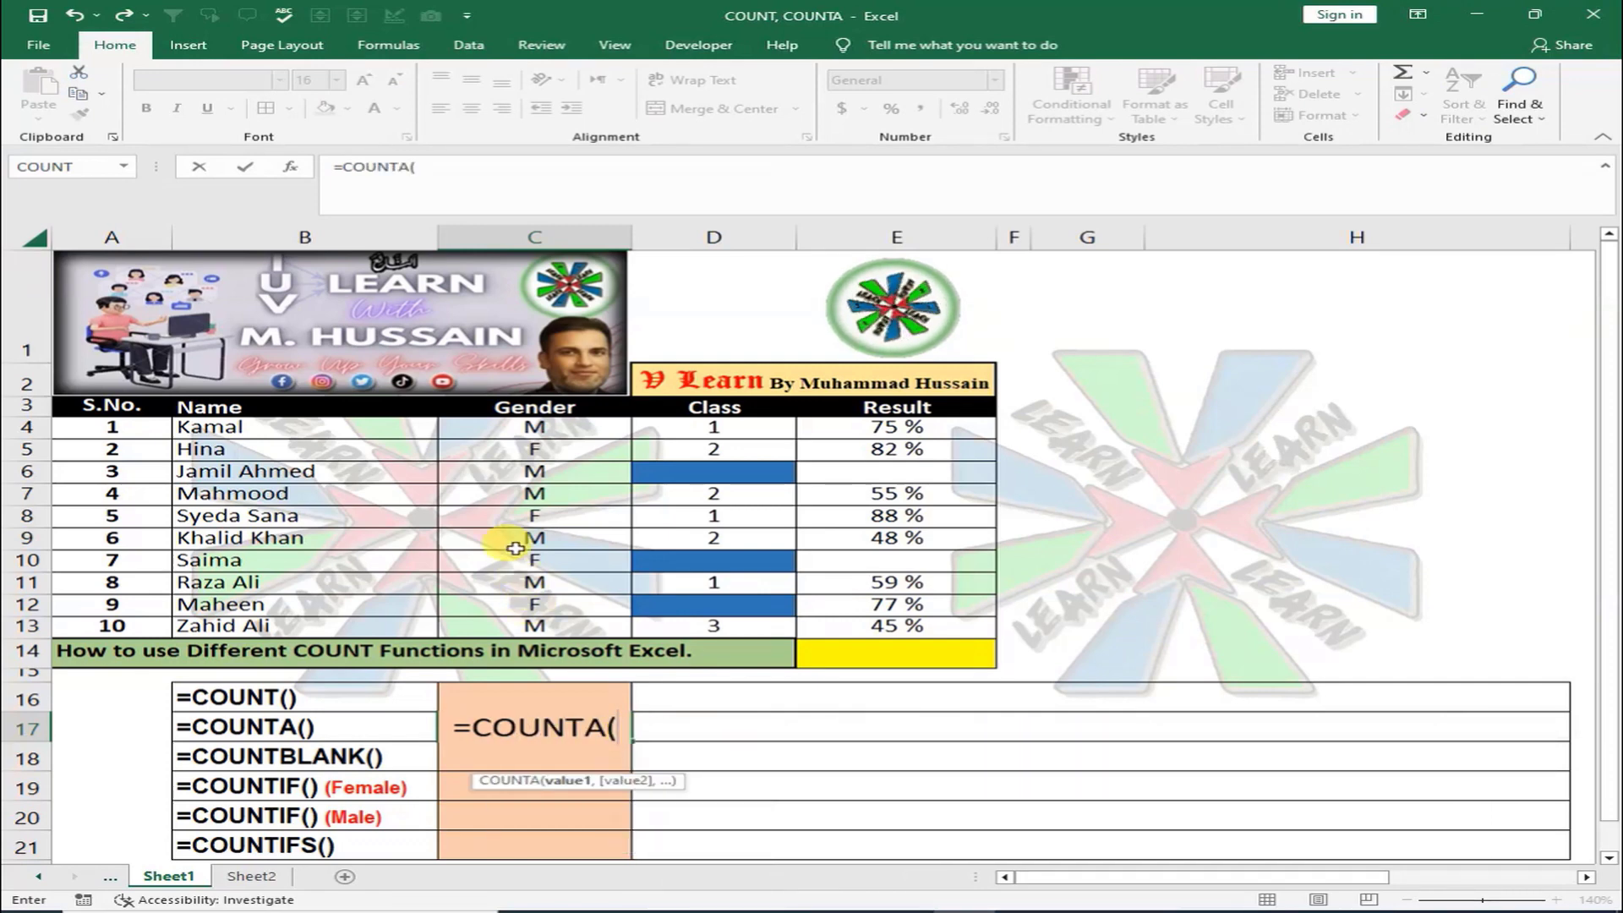
drag(541, 428, 550, 626)
text())
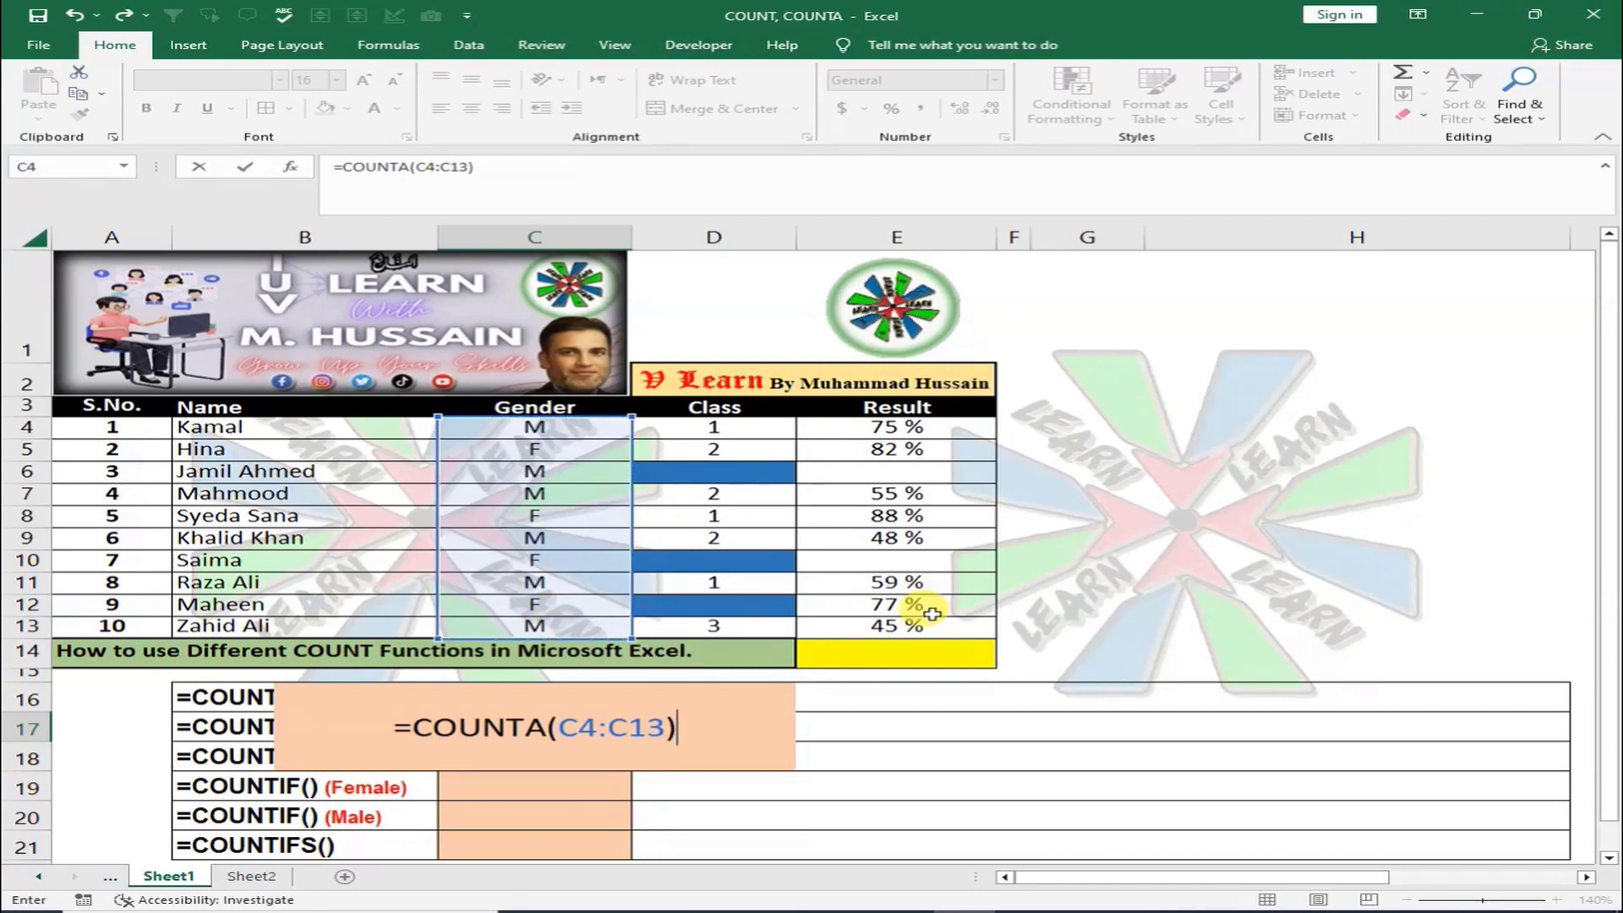
key(Return)
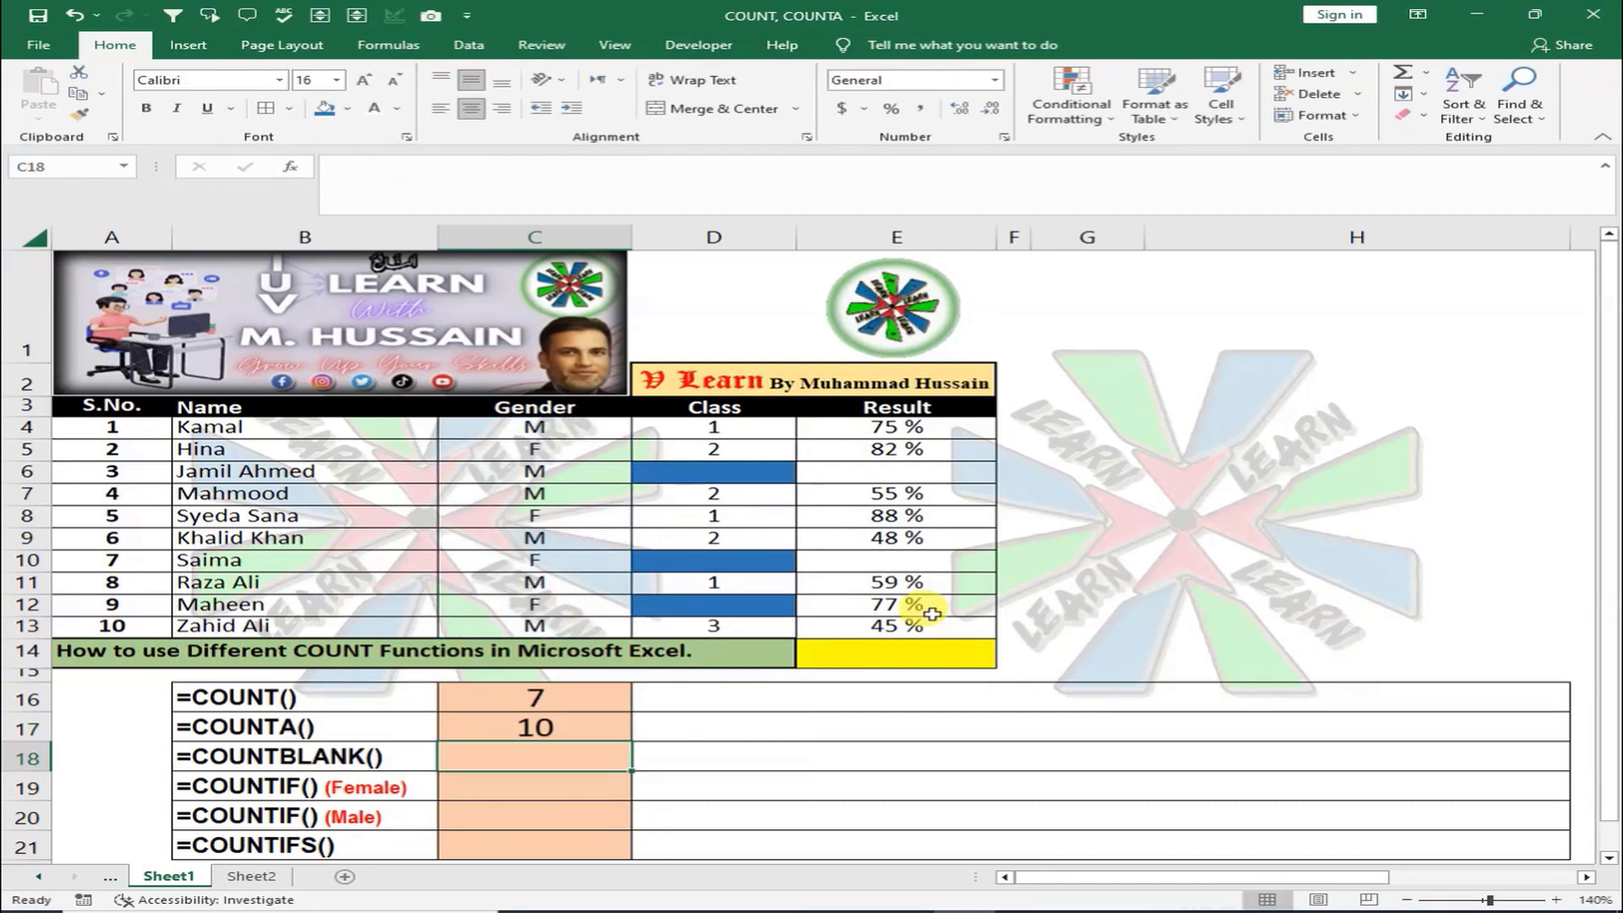
key(Up)
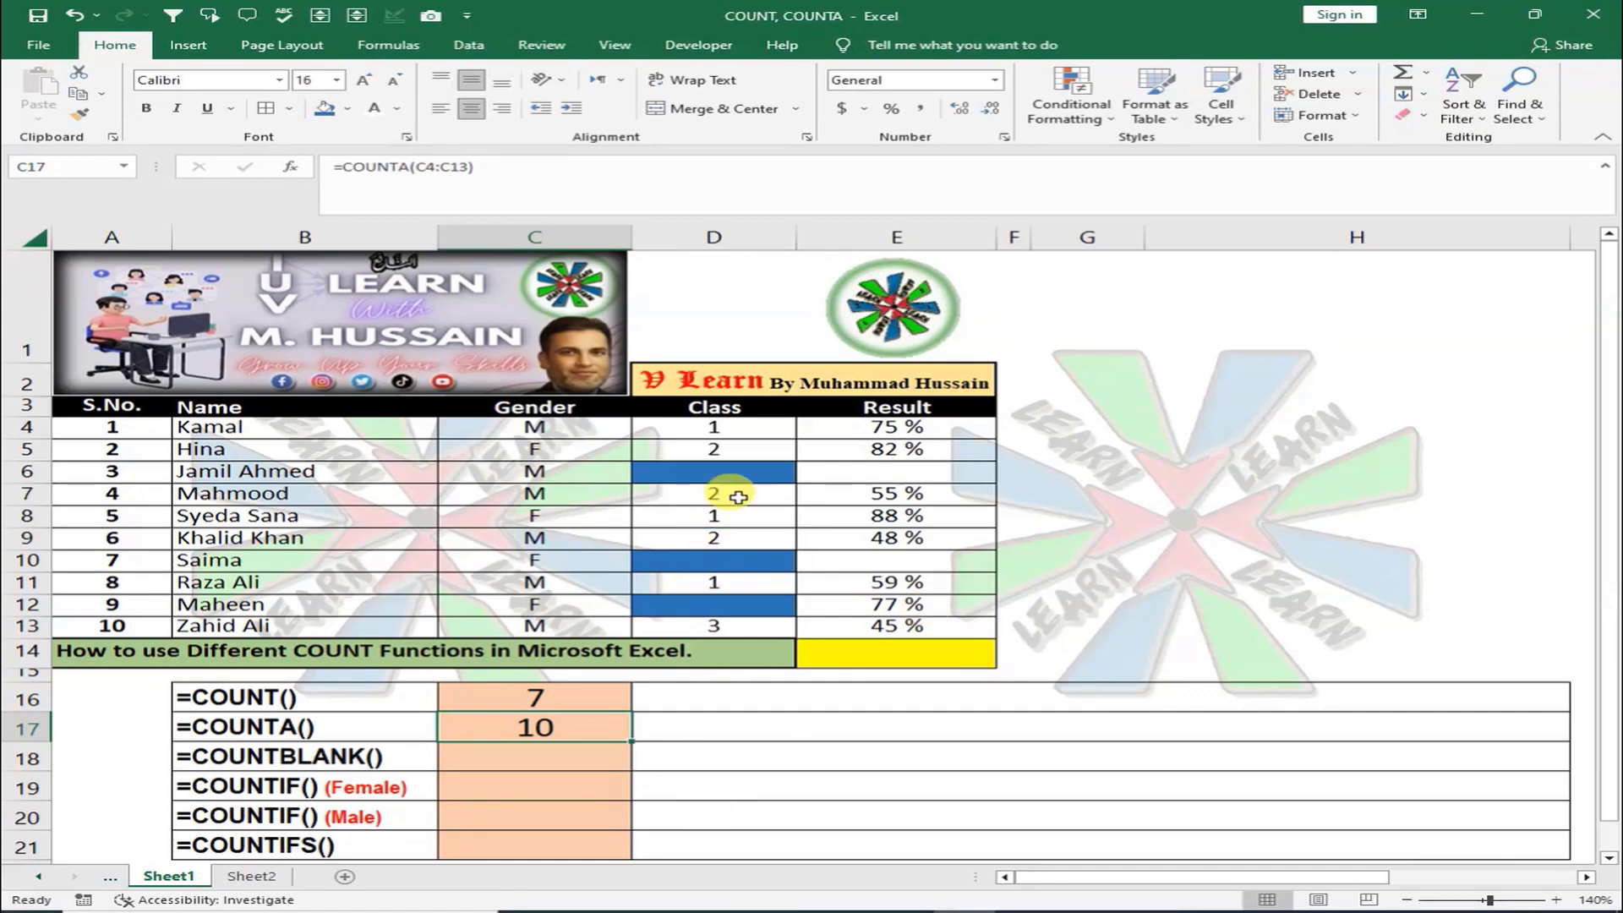
Change the COUNTA range in C17 to the Class cells D4:D13
double_click(564, 735)
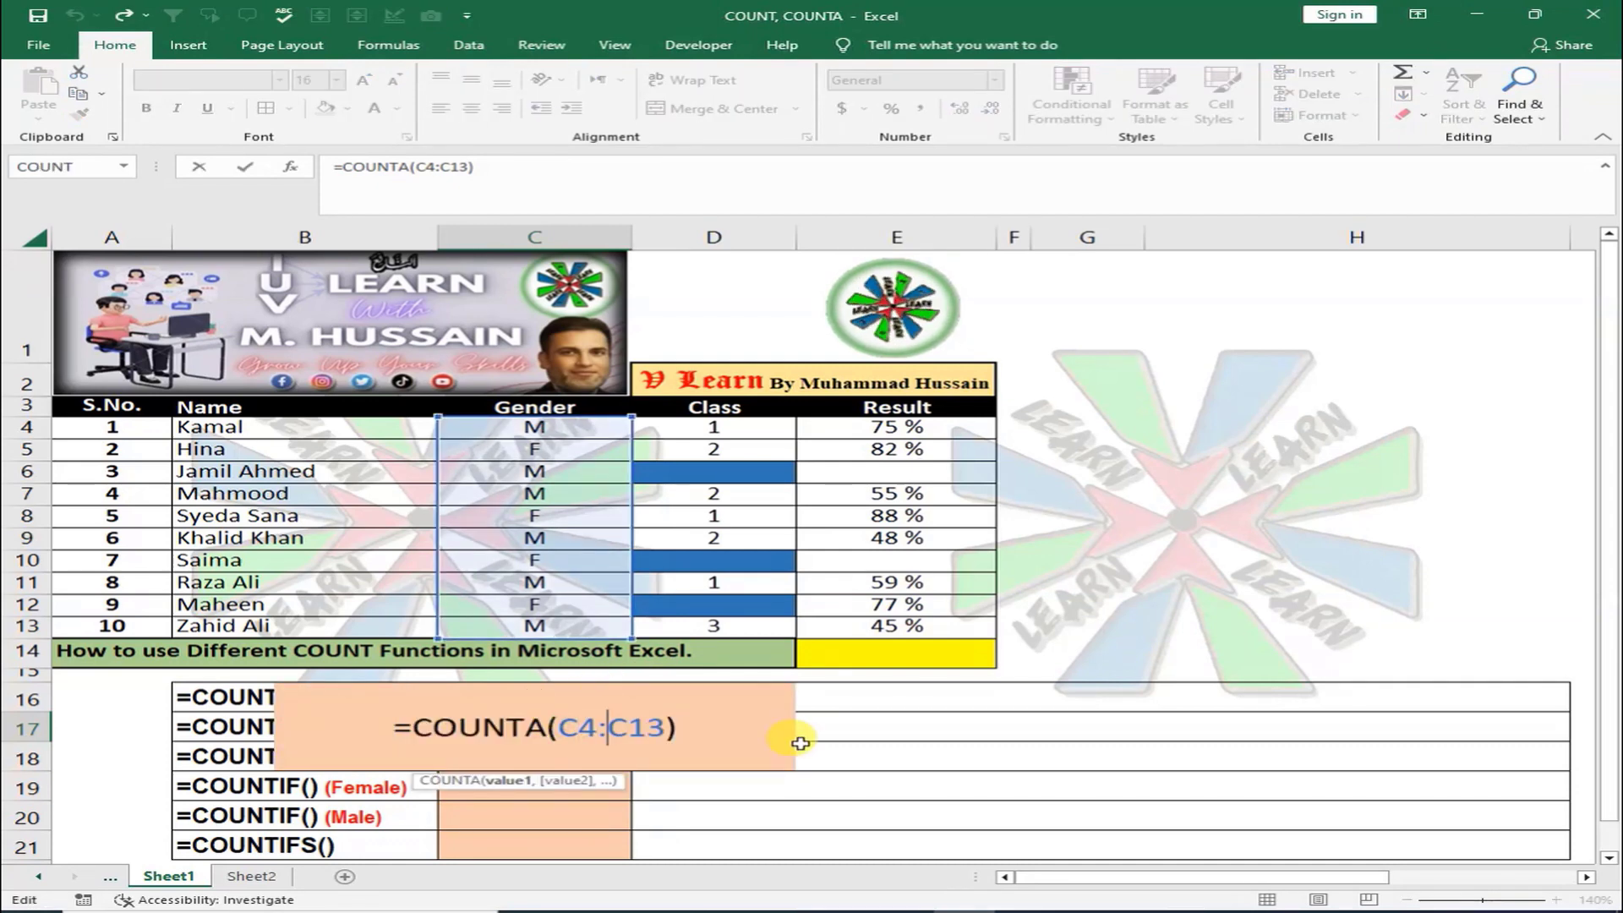
key(BackSpace)
key(BackSpace)
key(BackSpace)
key(BackSpace)
key(BackSpace)
key(BackSpace)
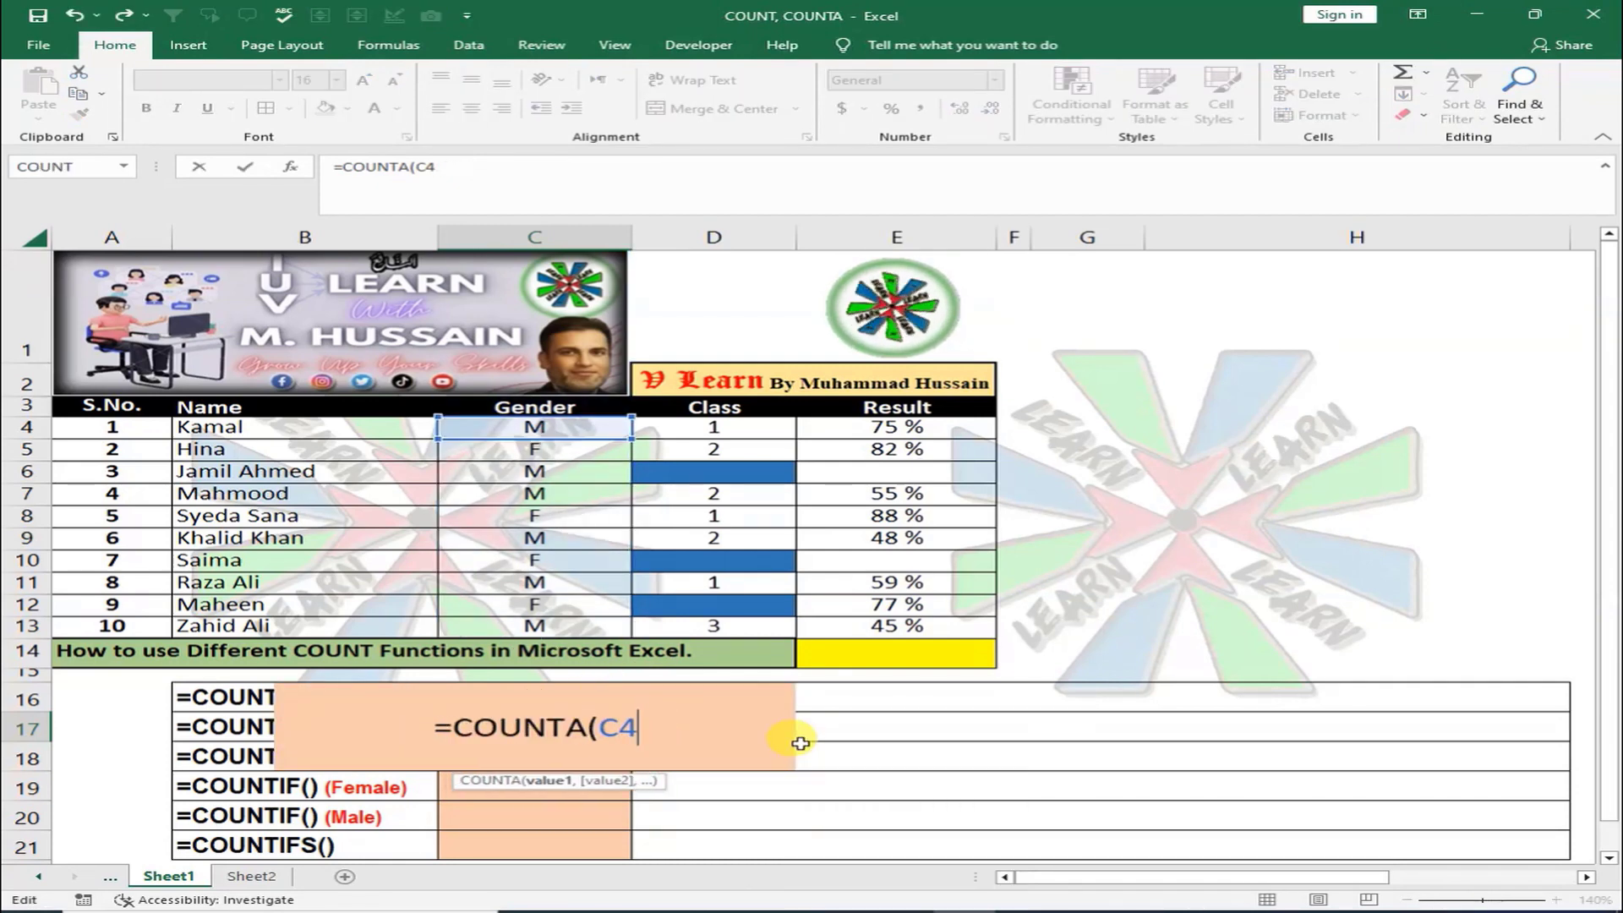
key(BackSpace)
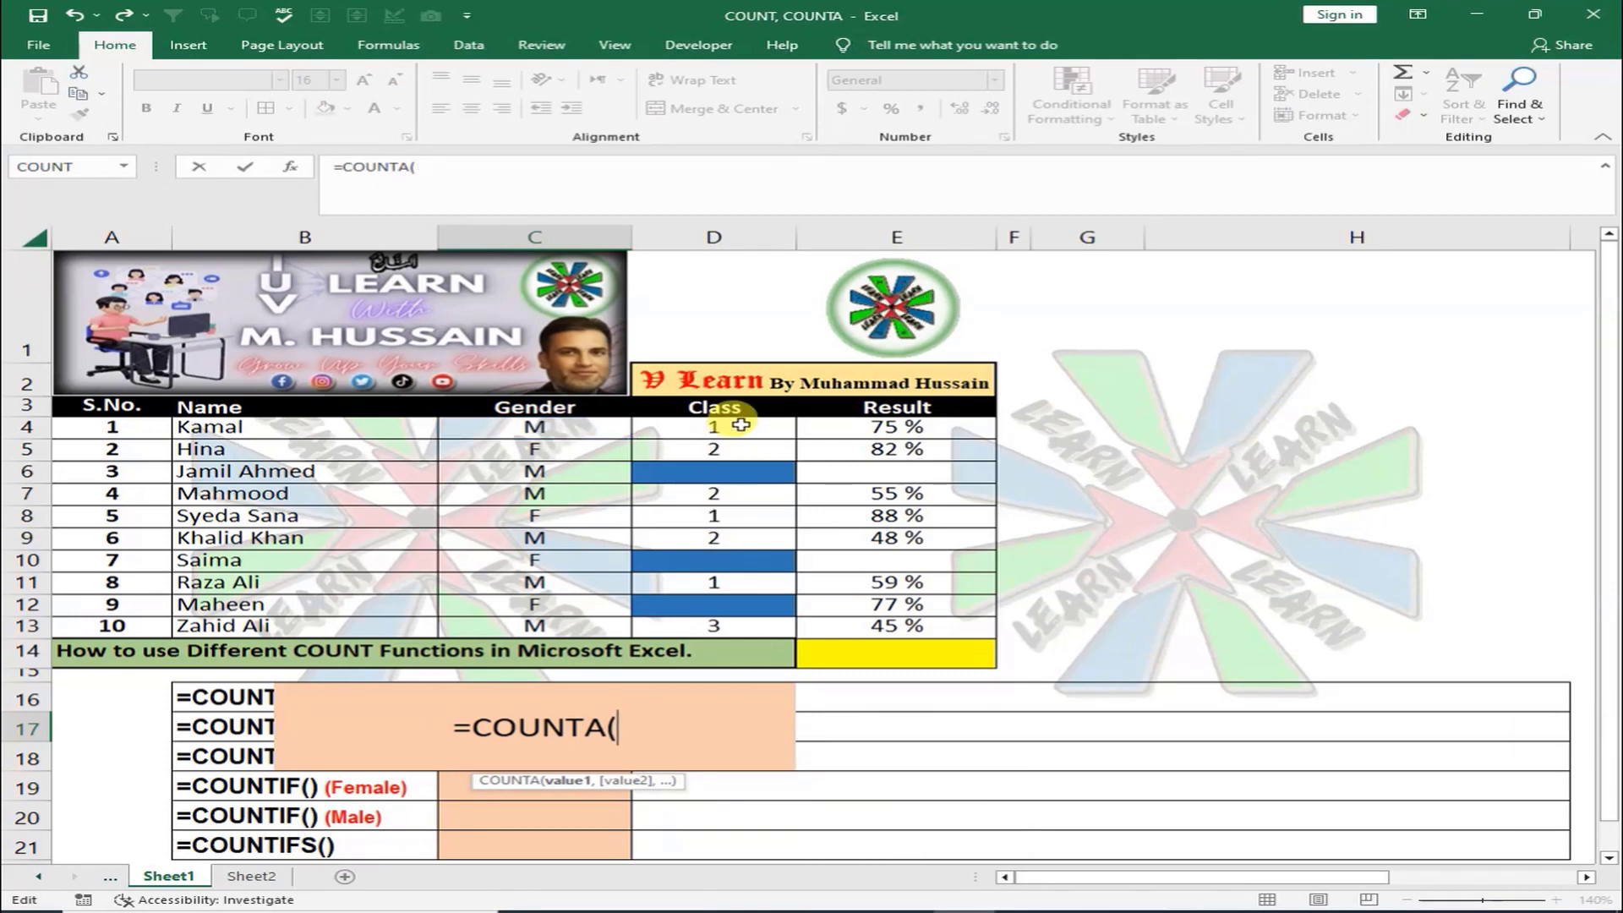
drag(726, 427, 710, 626)
text())
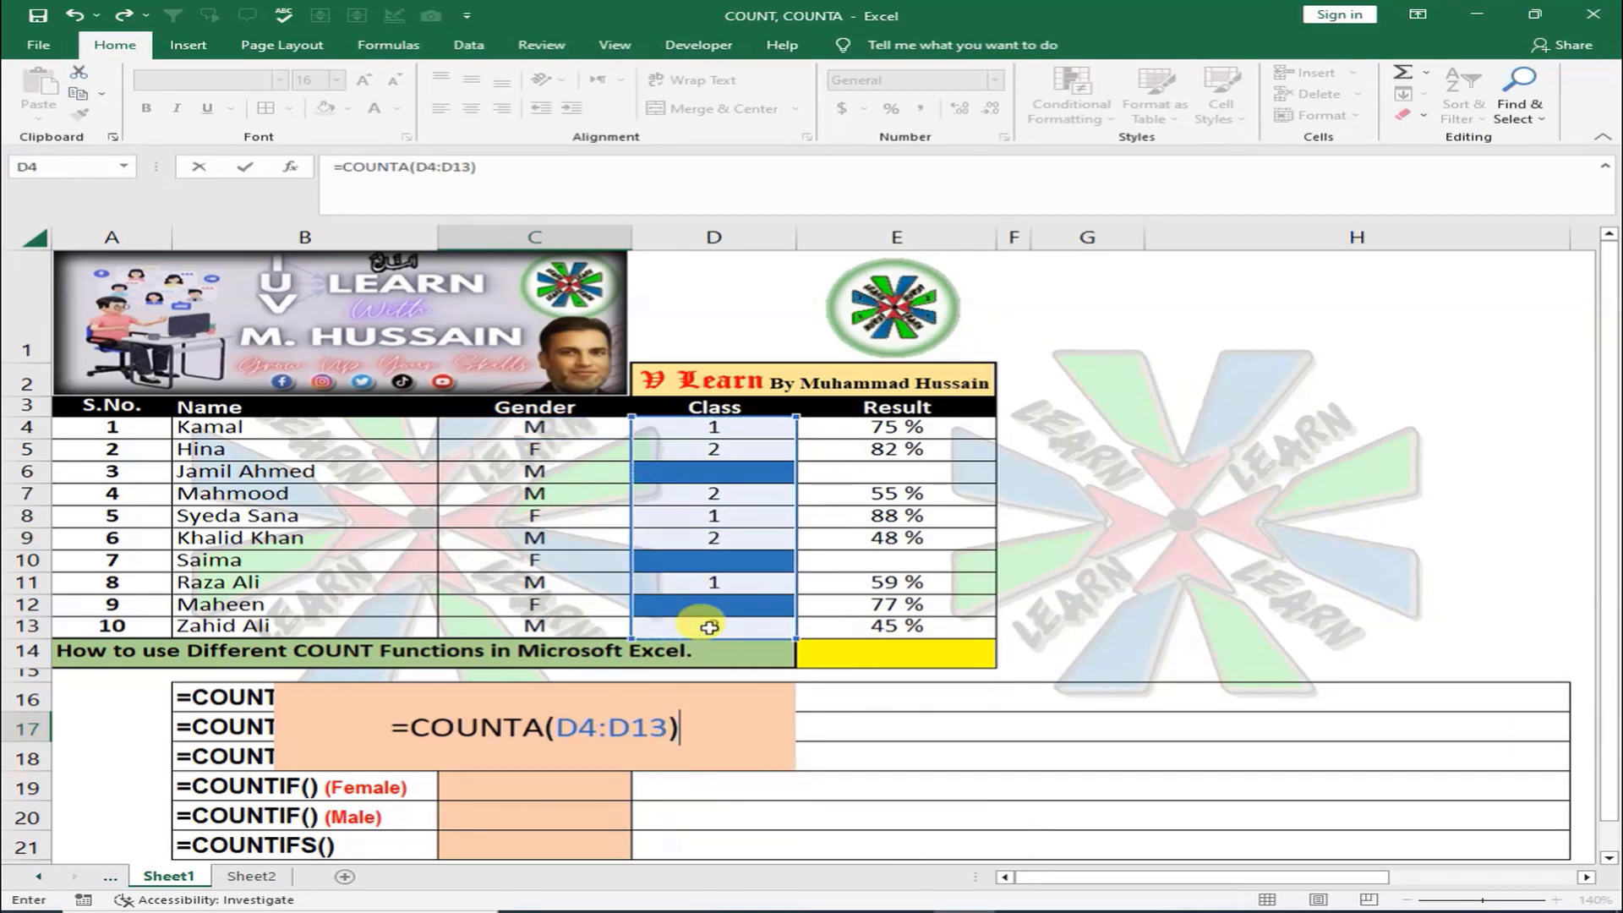
key(Return)
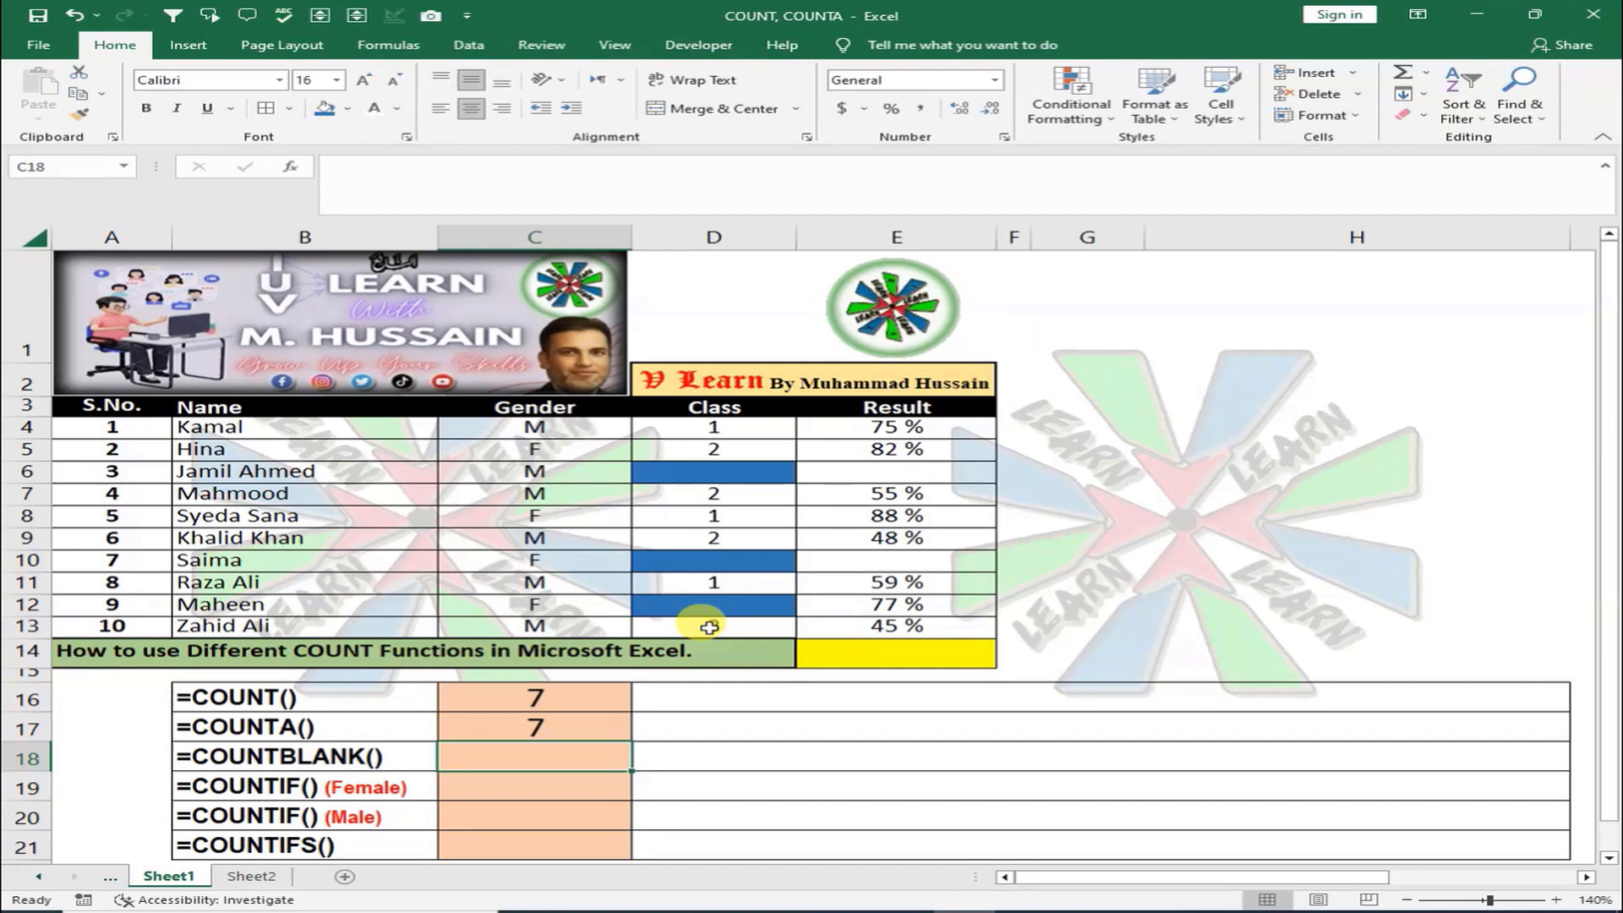
key(Up)
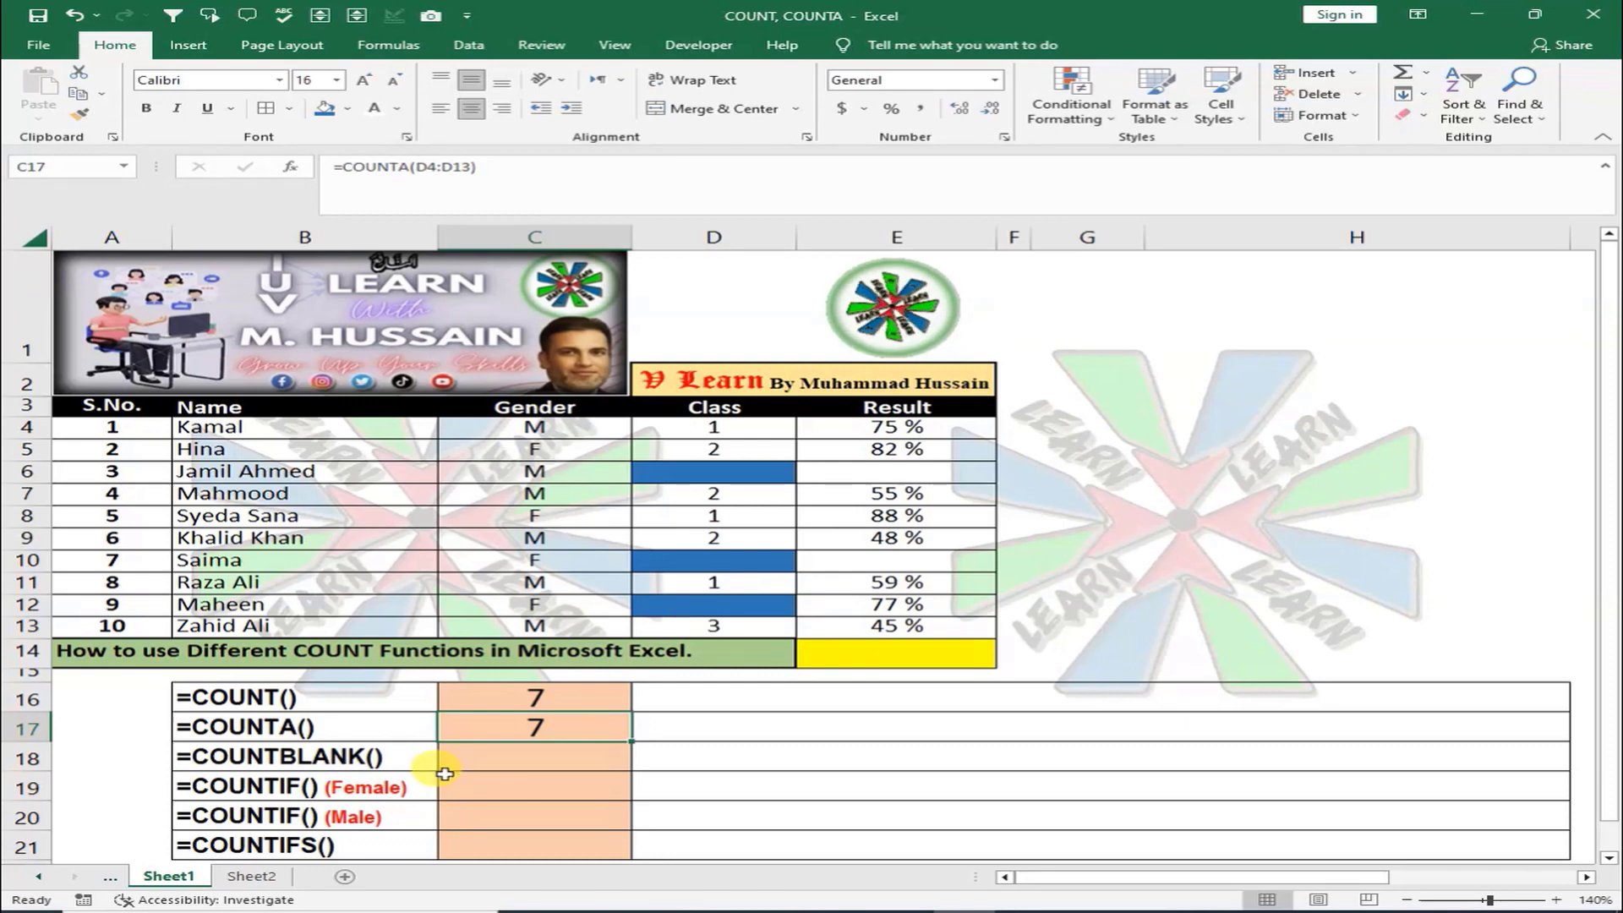
Rewrite C17 as =COUNTA over the Gender cells C4:C13, returning 10
key(F2)
key(BackSpace)
key(BackSpace)
key(BackSpace)
key(BackSpace)
key(BackSpace)
key(BackSpace)
key(BackSpace)
key(BackSpace)
key(BackSpace)
key(BackSpace)
key(BackSpace)
key(BackSpace)
key(BackSpace)
key(BackSpace)
text(COU)
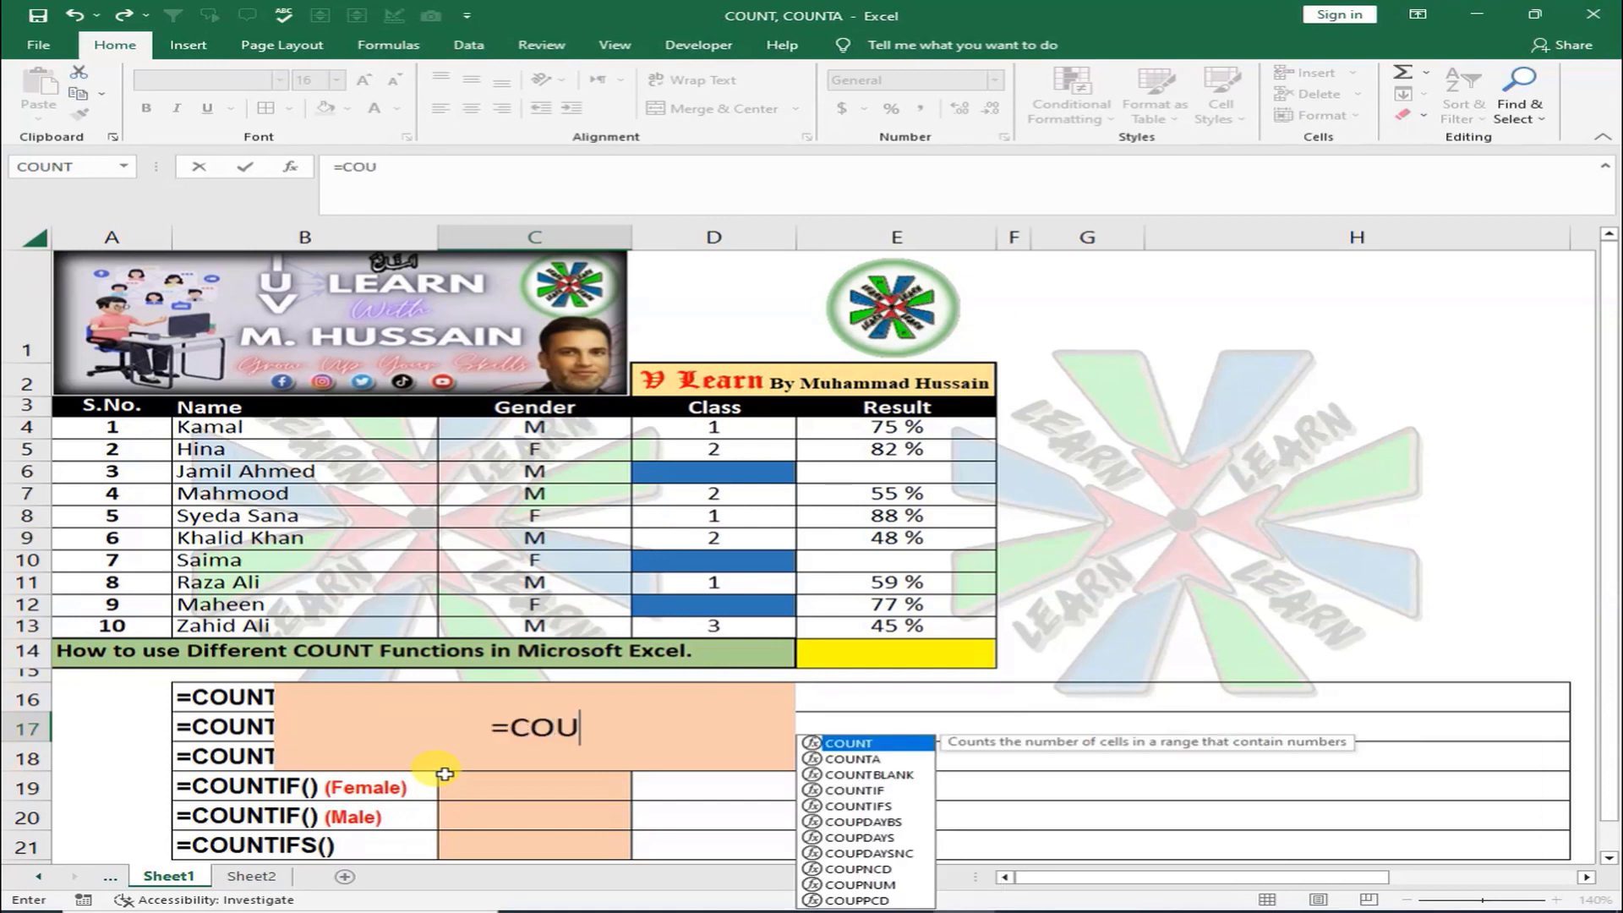
text(NT()
key(BackSpace)
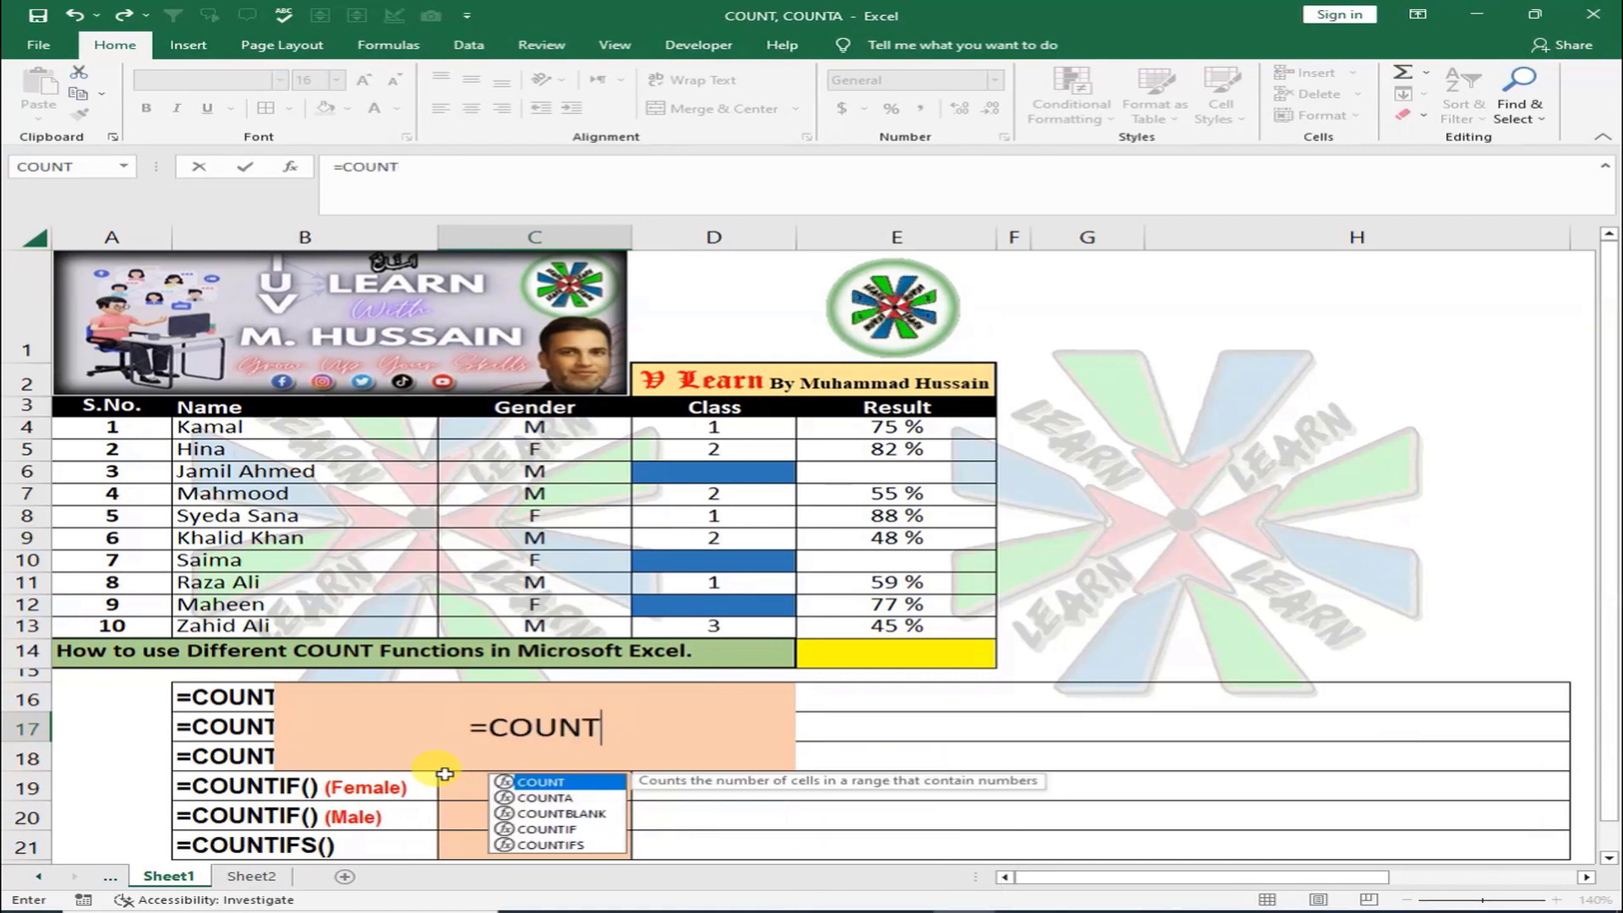
text(A()
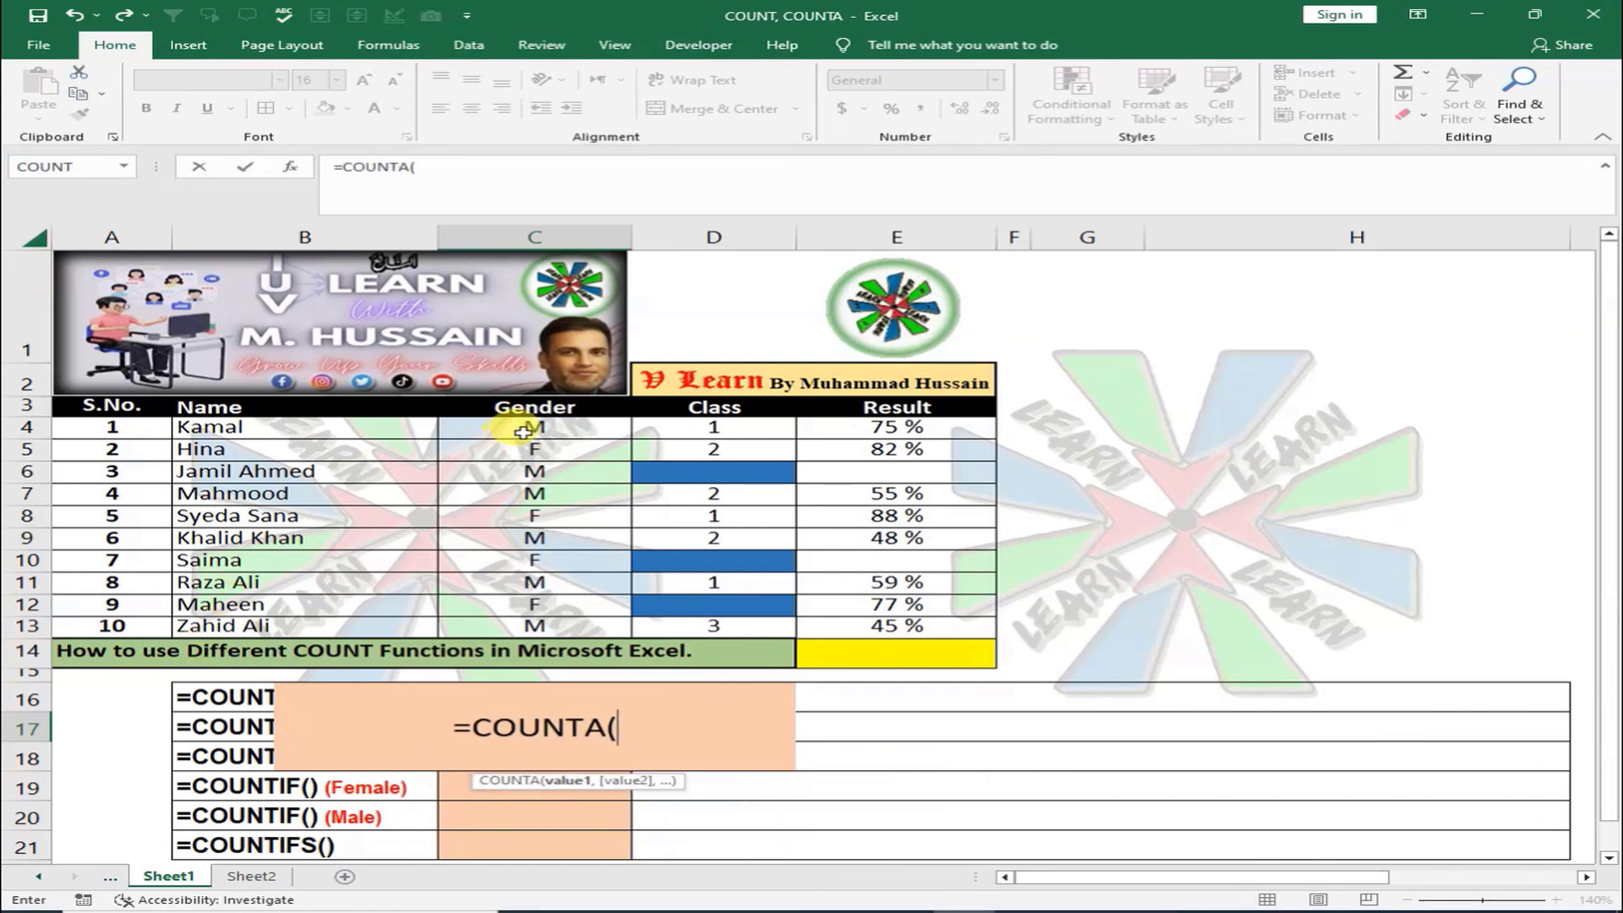
drag(532, 427, 534, 626)
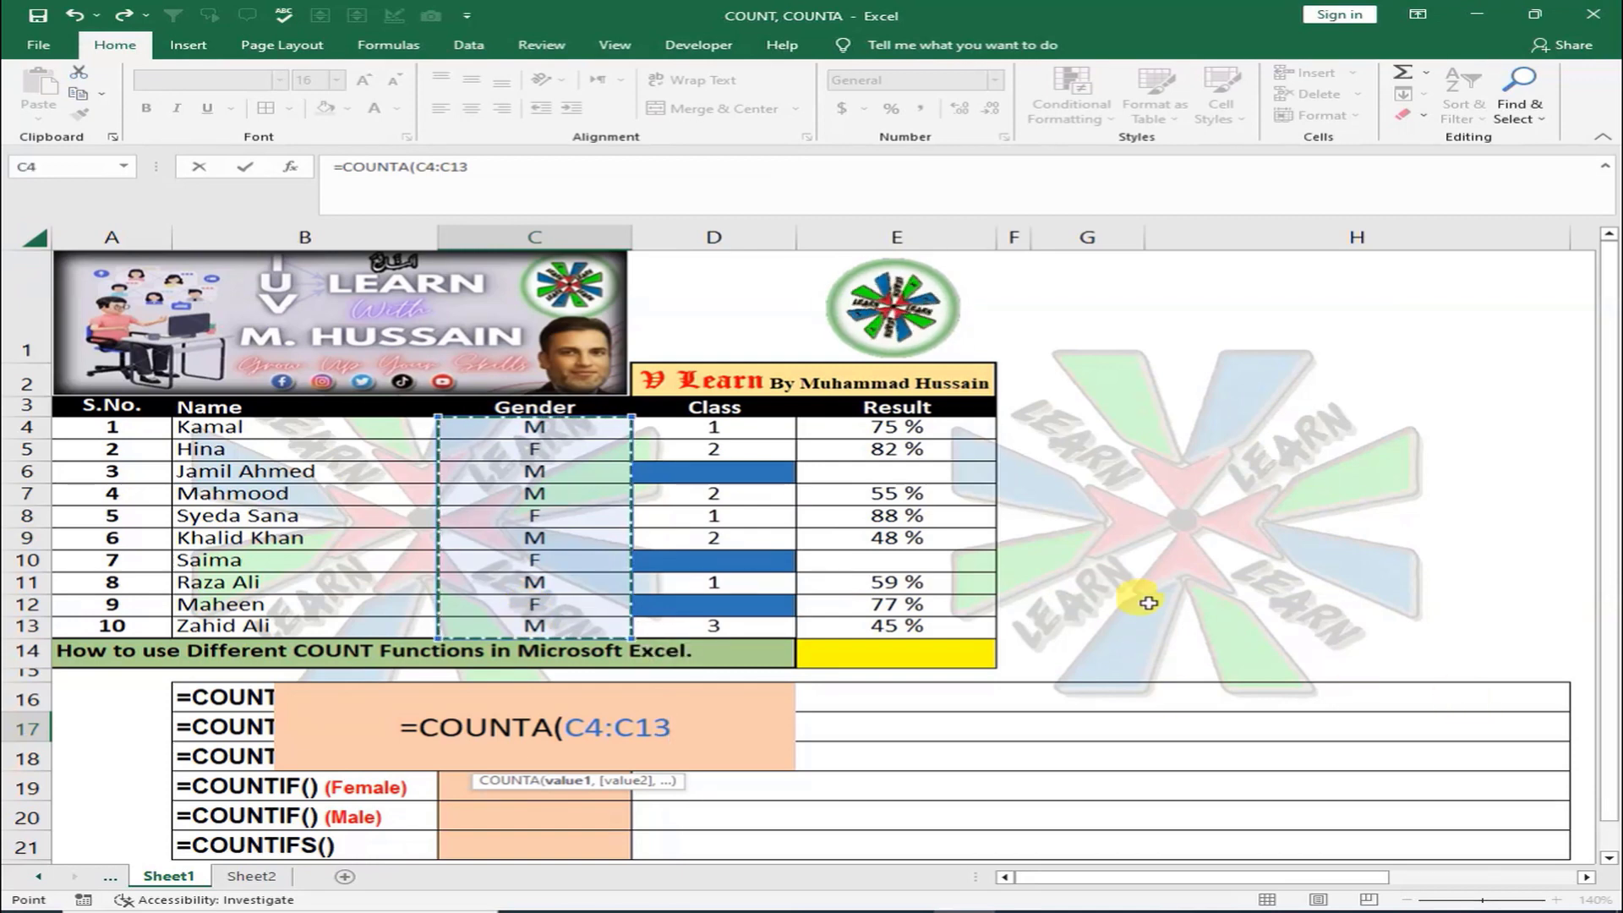
key(Return)
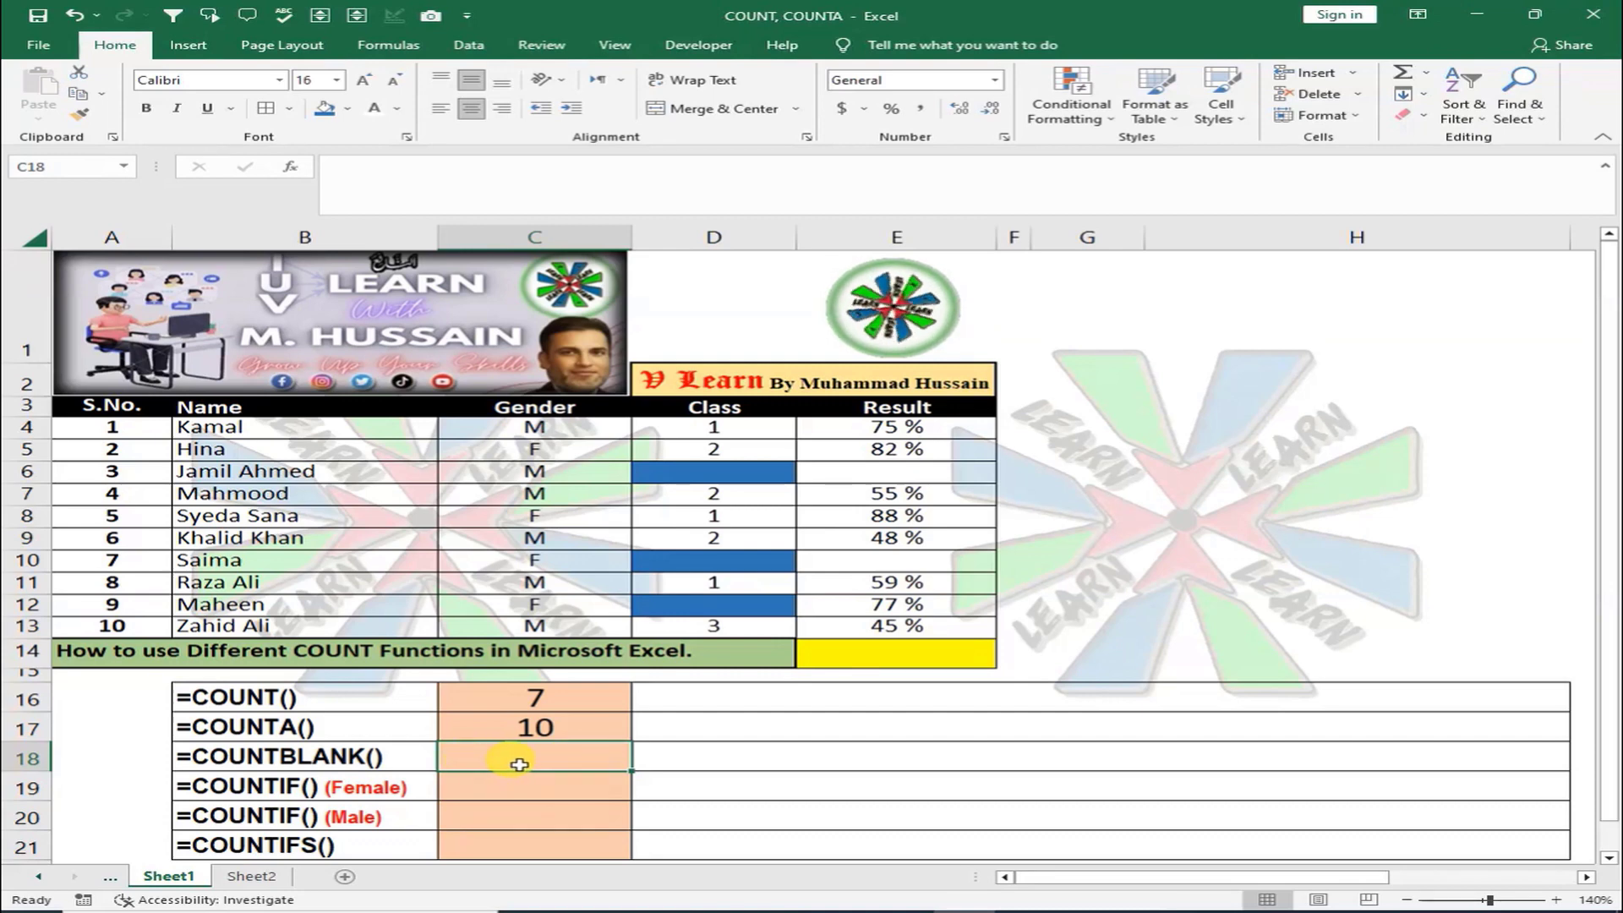
Number the COUNT and COUNTA rows with 1 in A16 and 2 in A17
click(141, 699)
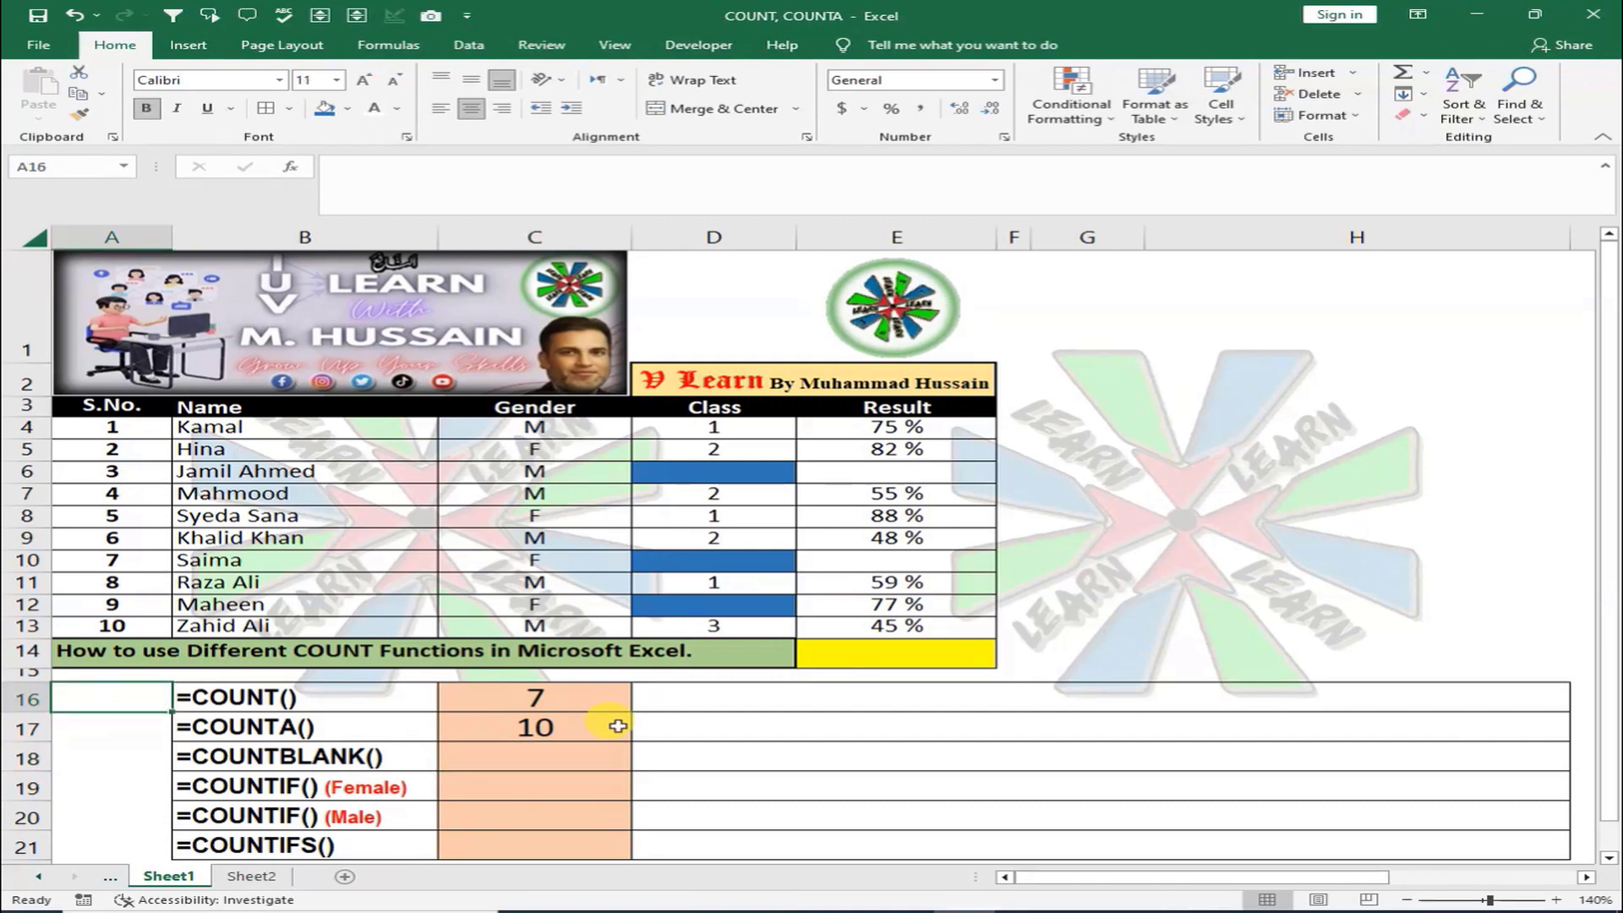
text(1)
key(Return)
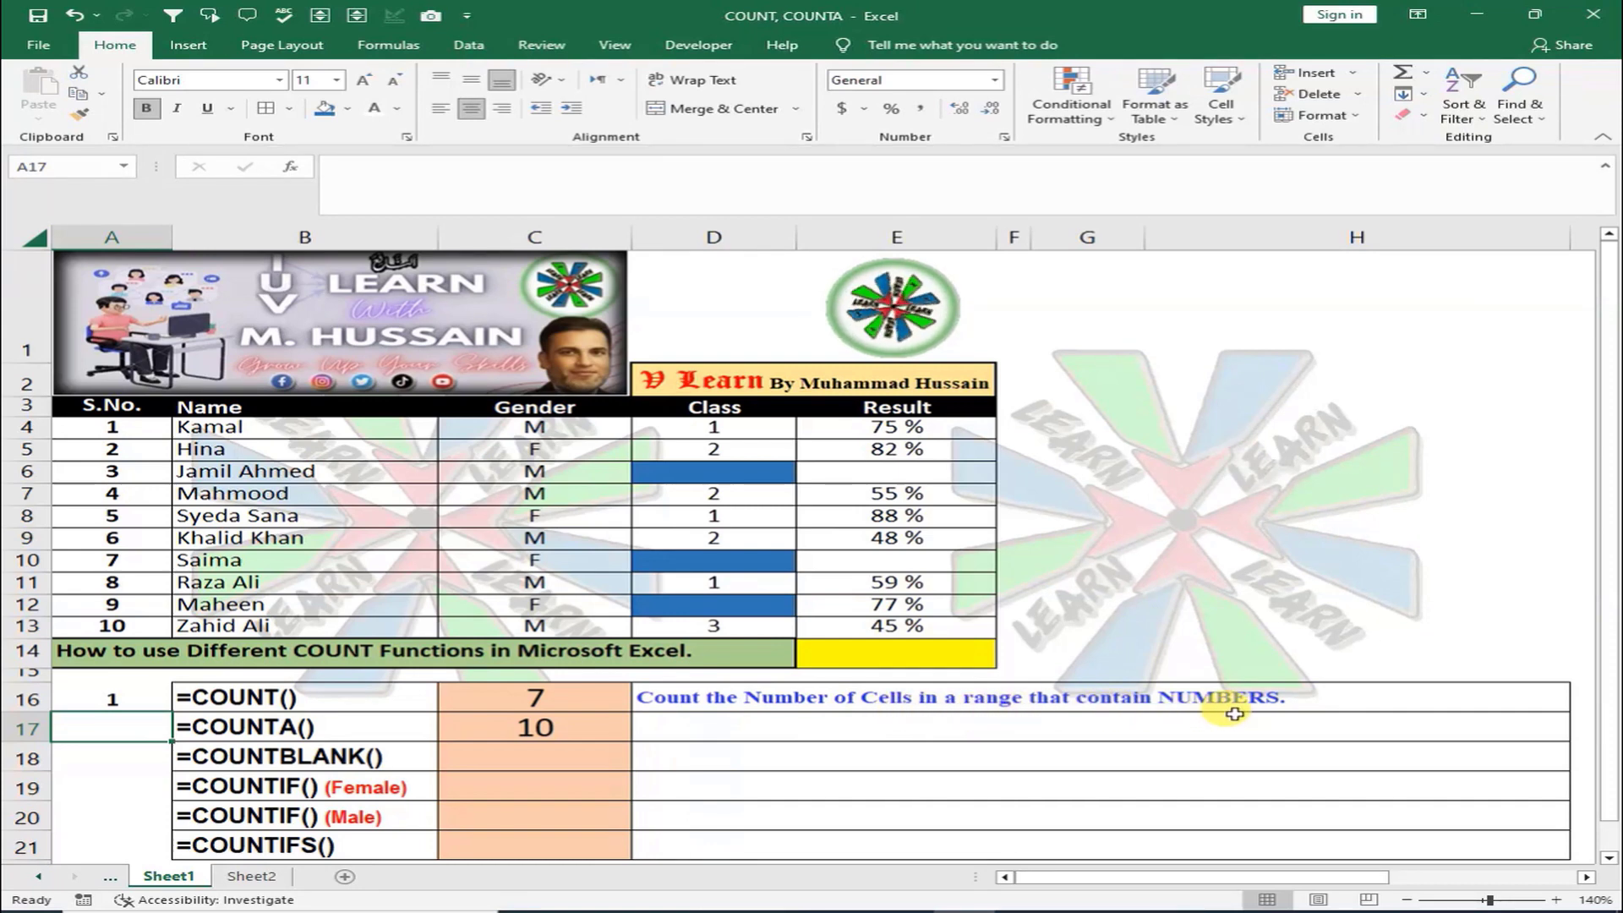
text(2)
key(Return)
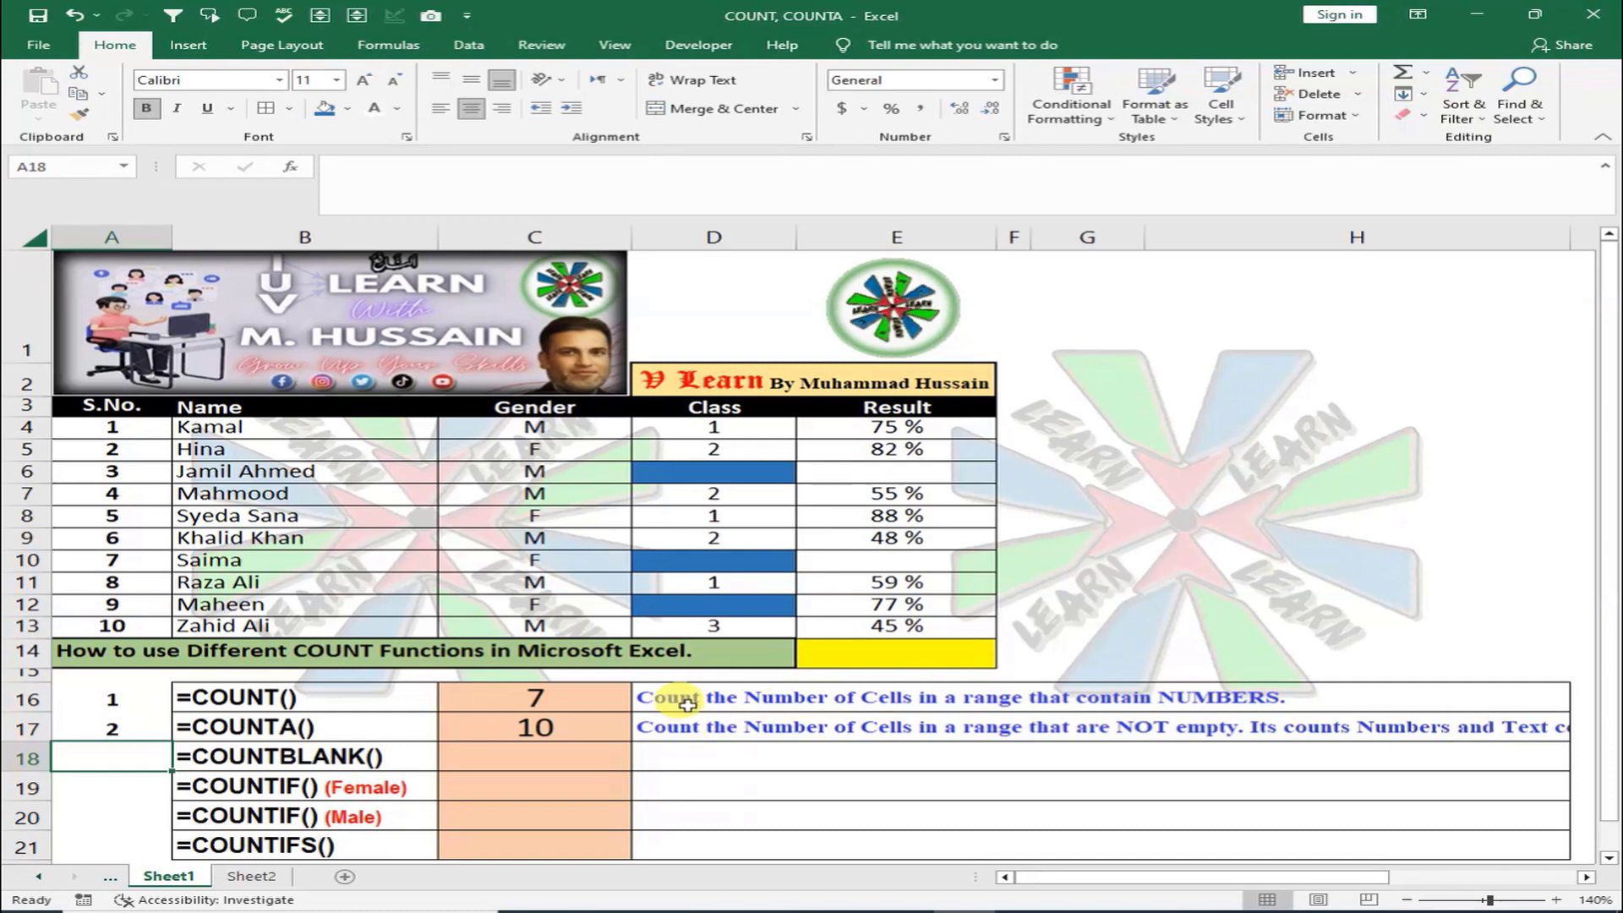
click(537, 755)
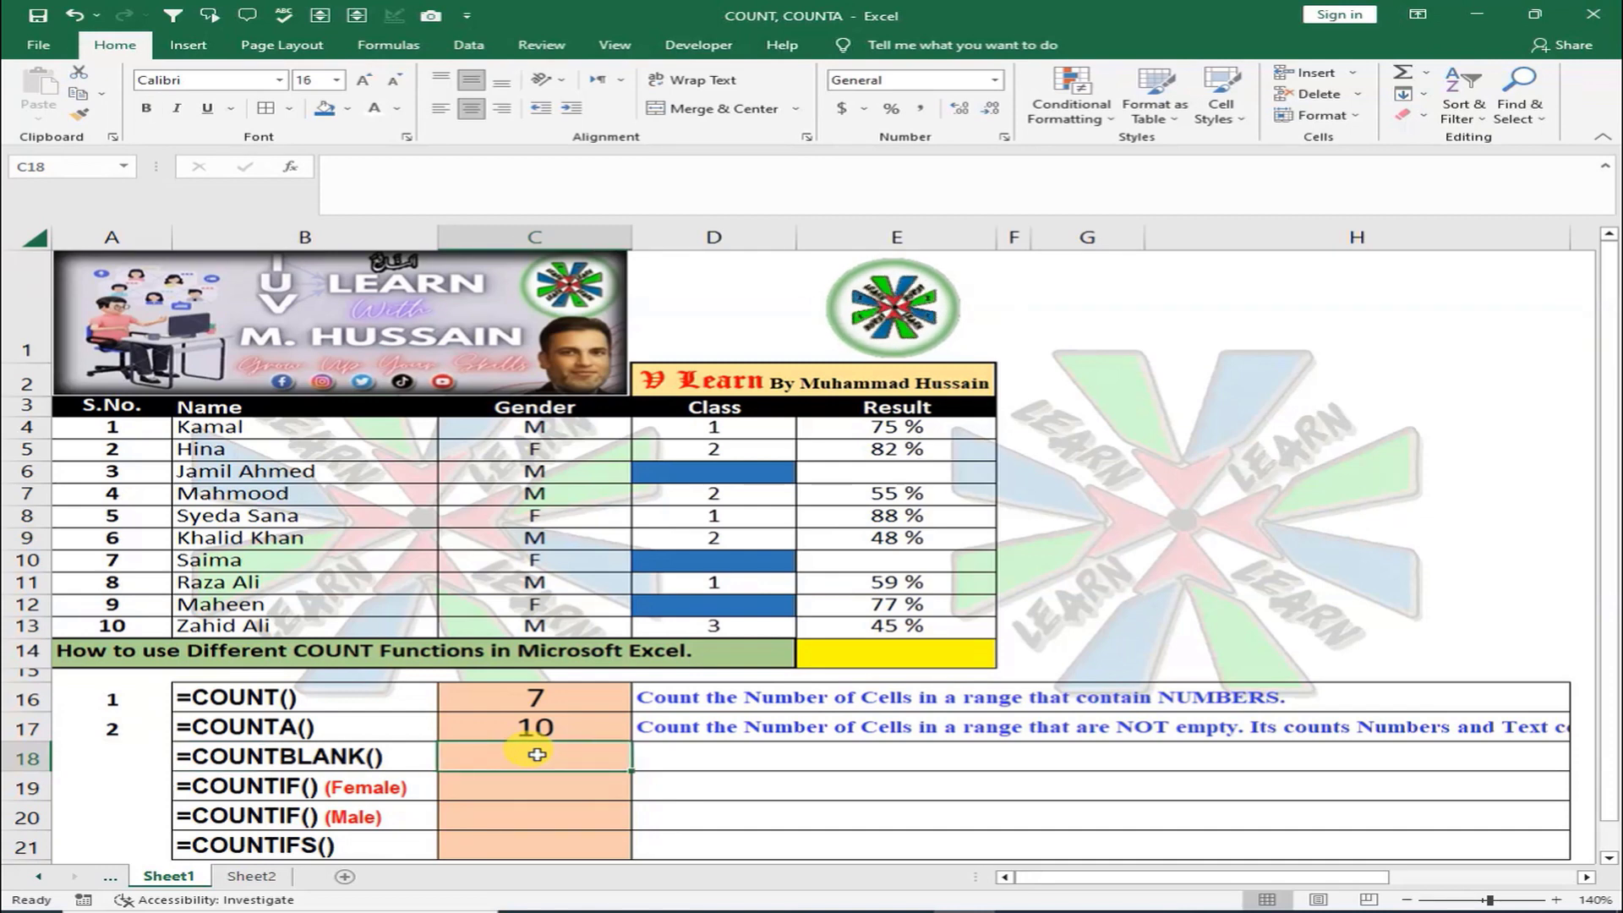
Enter =COUNTBLANK(A4:E13) in C18, returning 5 empty cells
text(=)
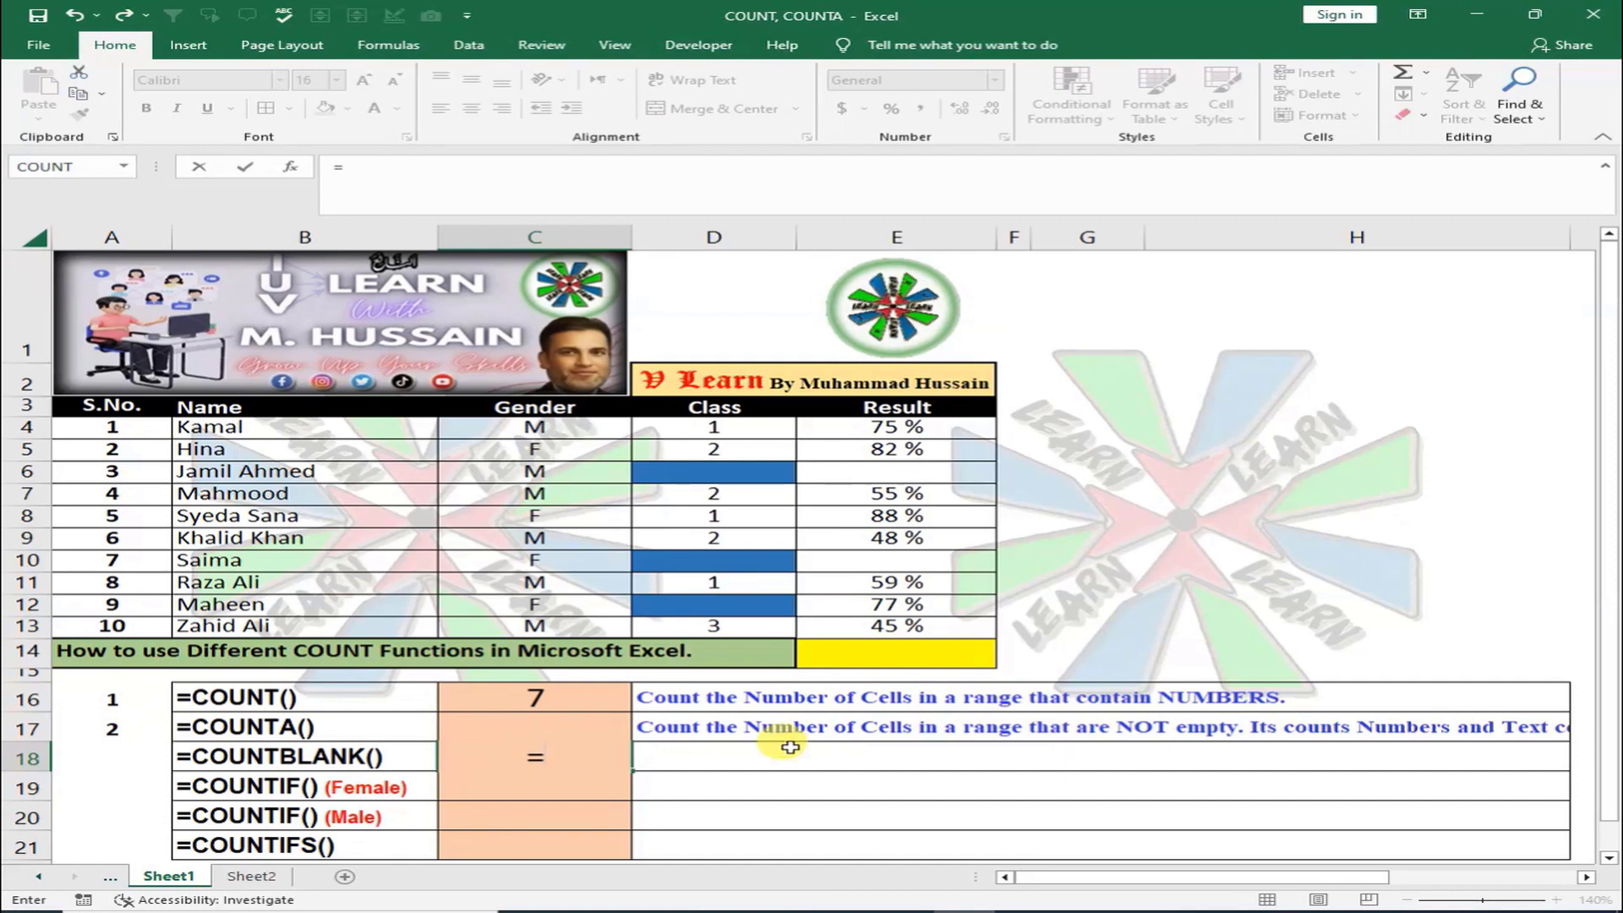
text(COUNTB)
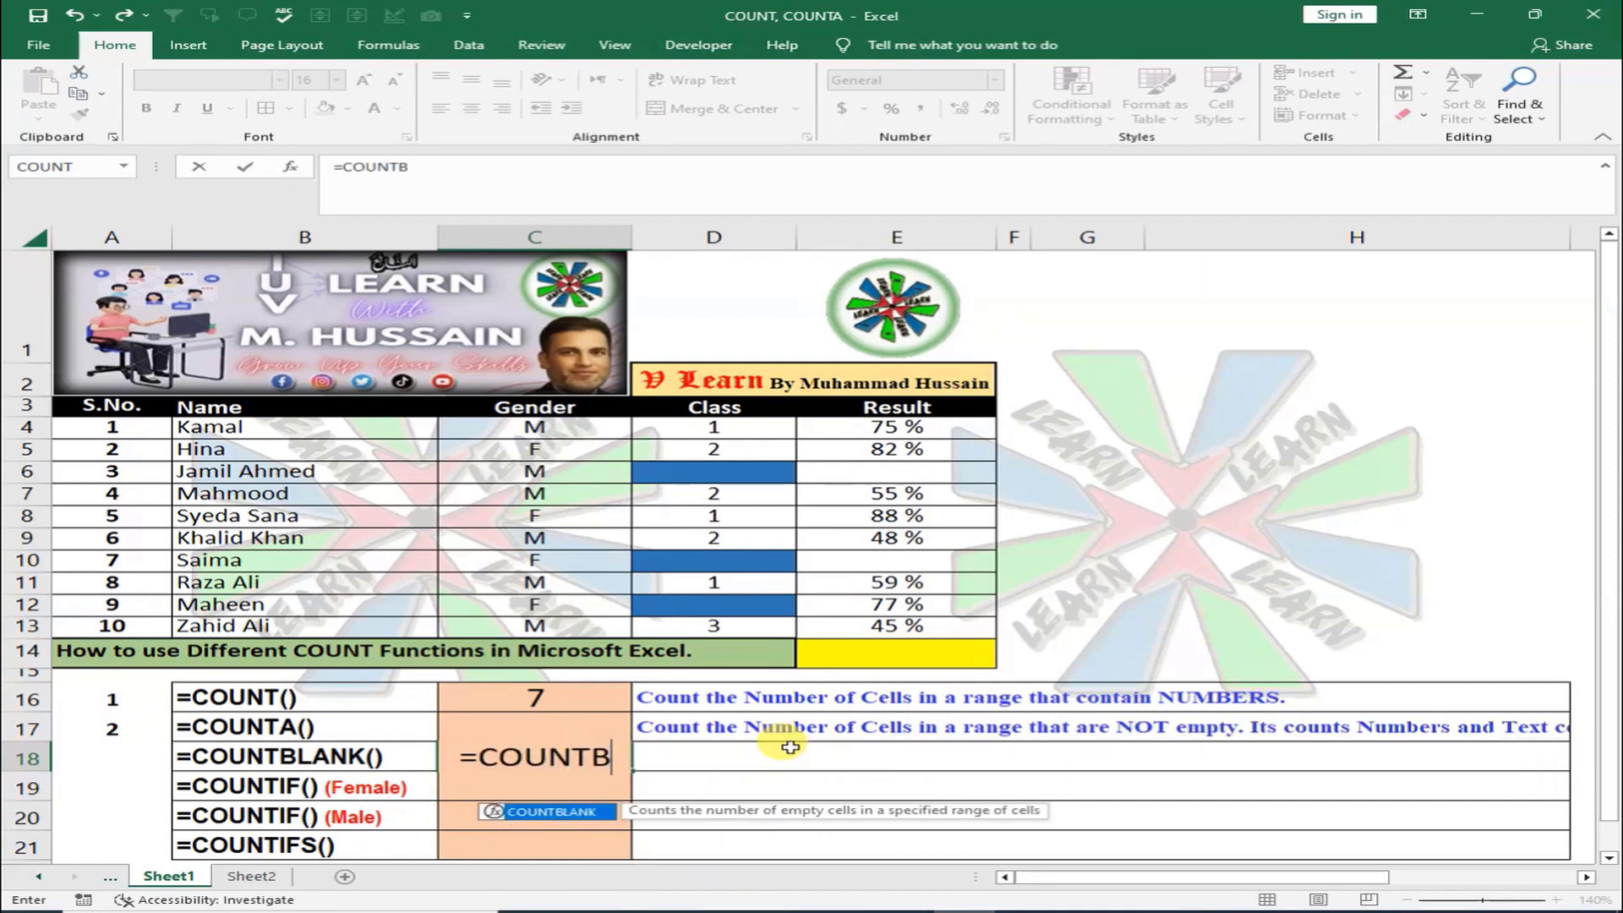
text(LANK()
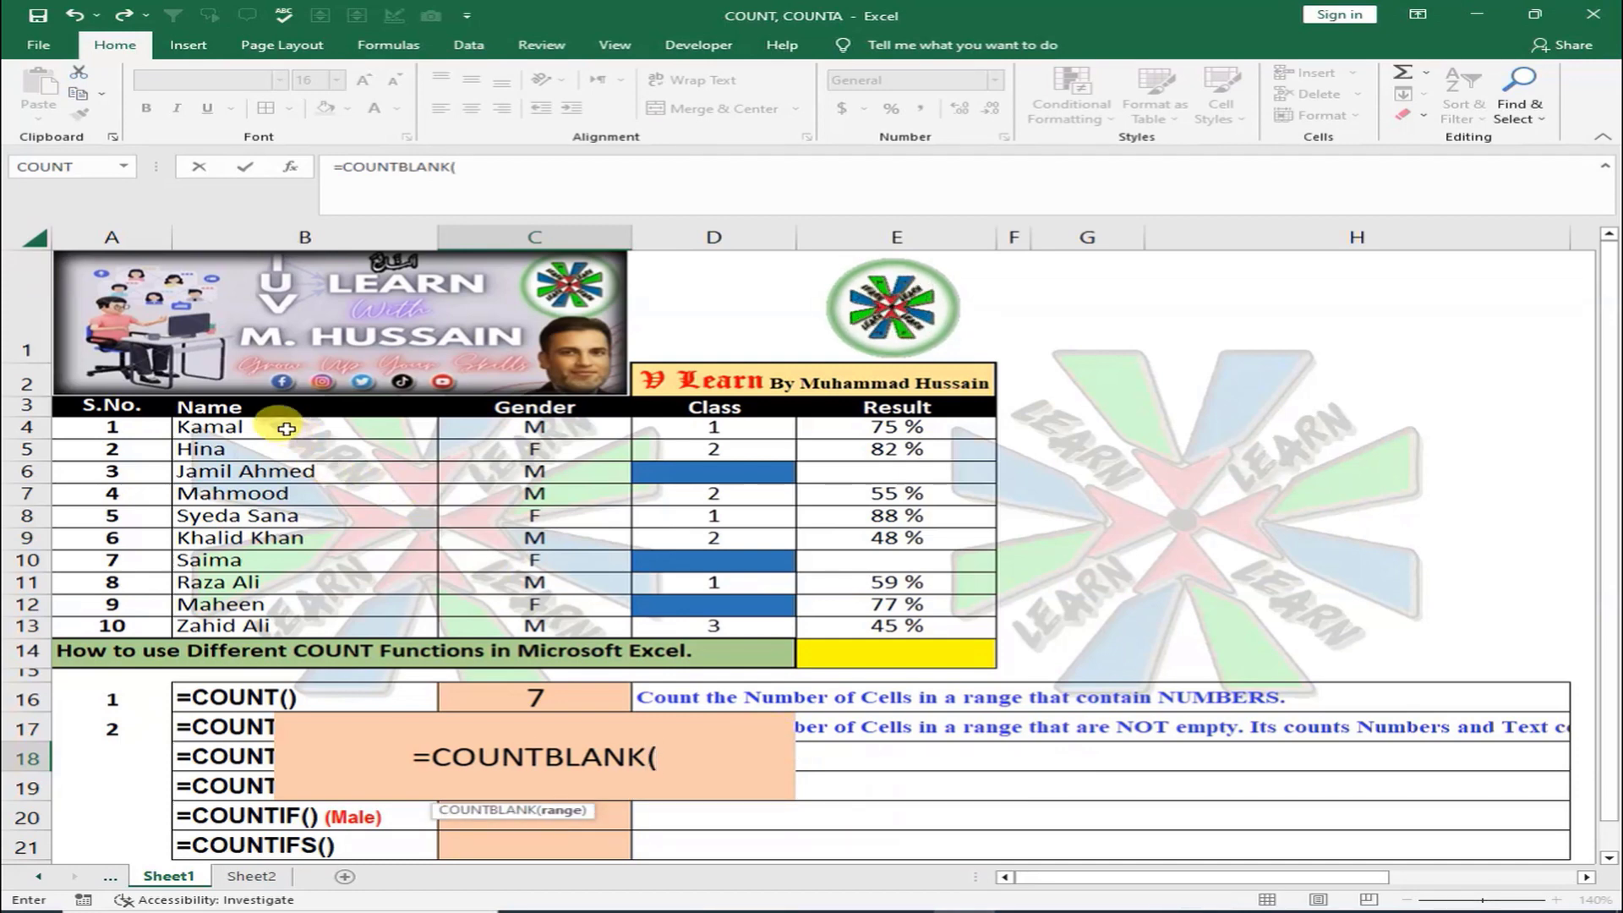
drag(160, 436, 930, 620)
text())
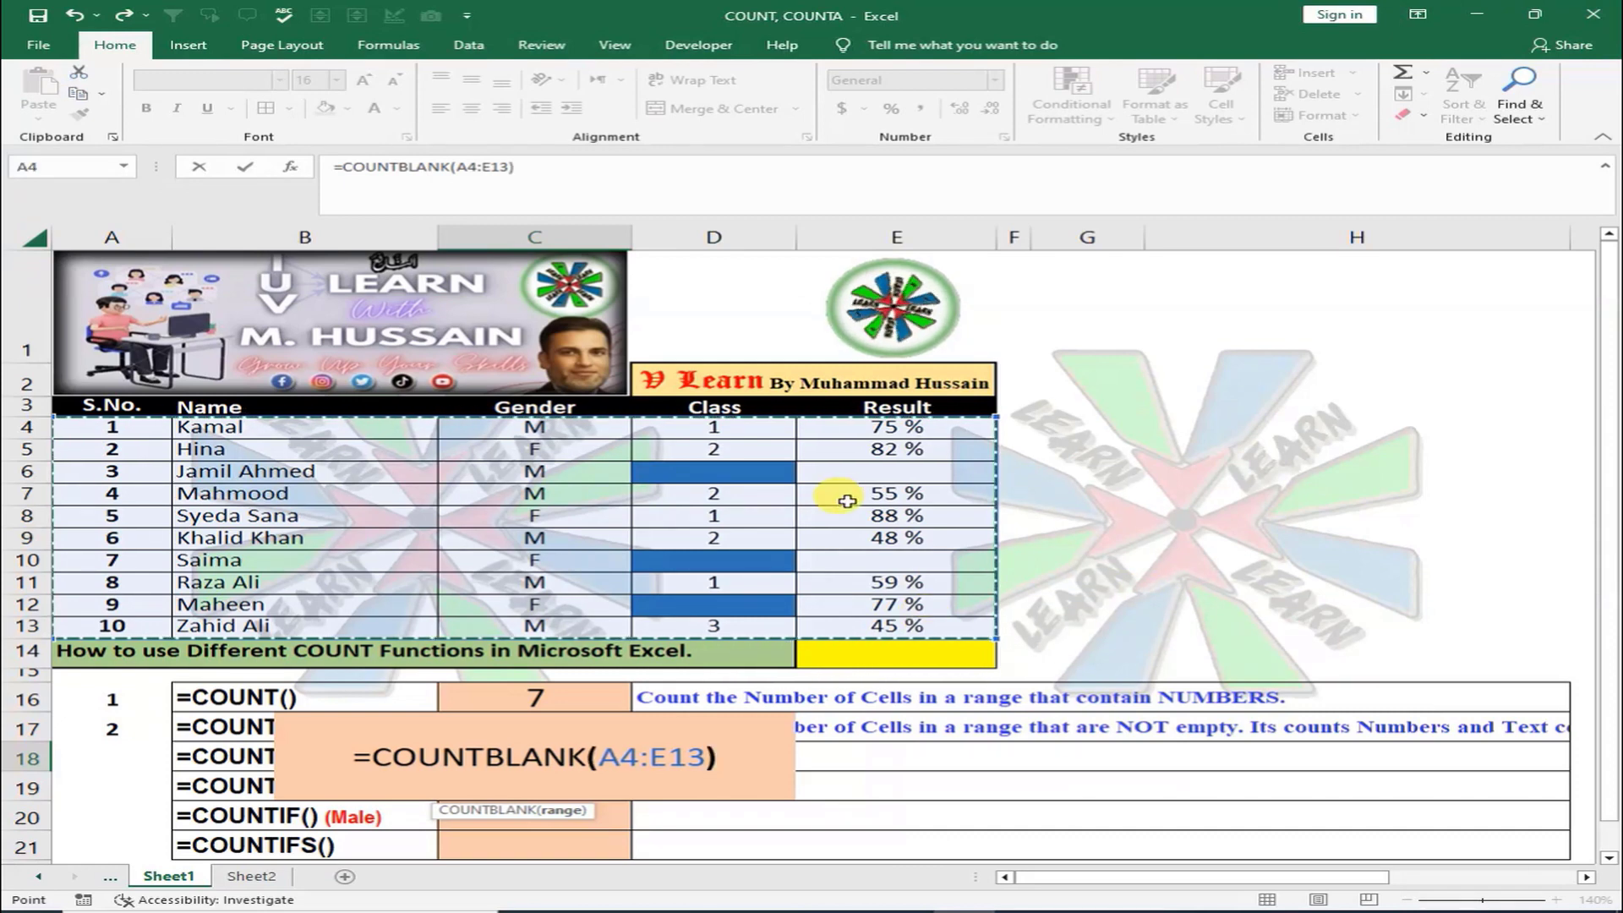
key(Return)
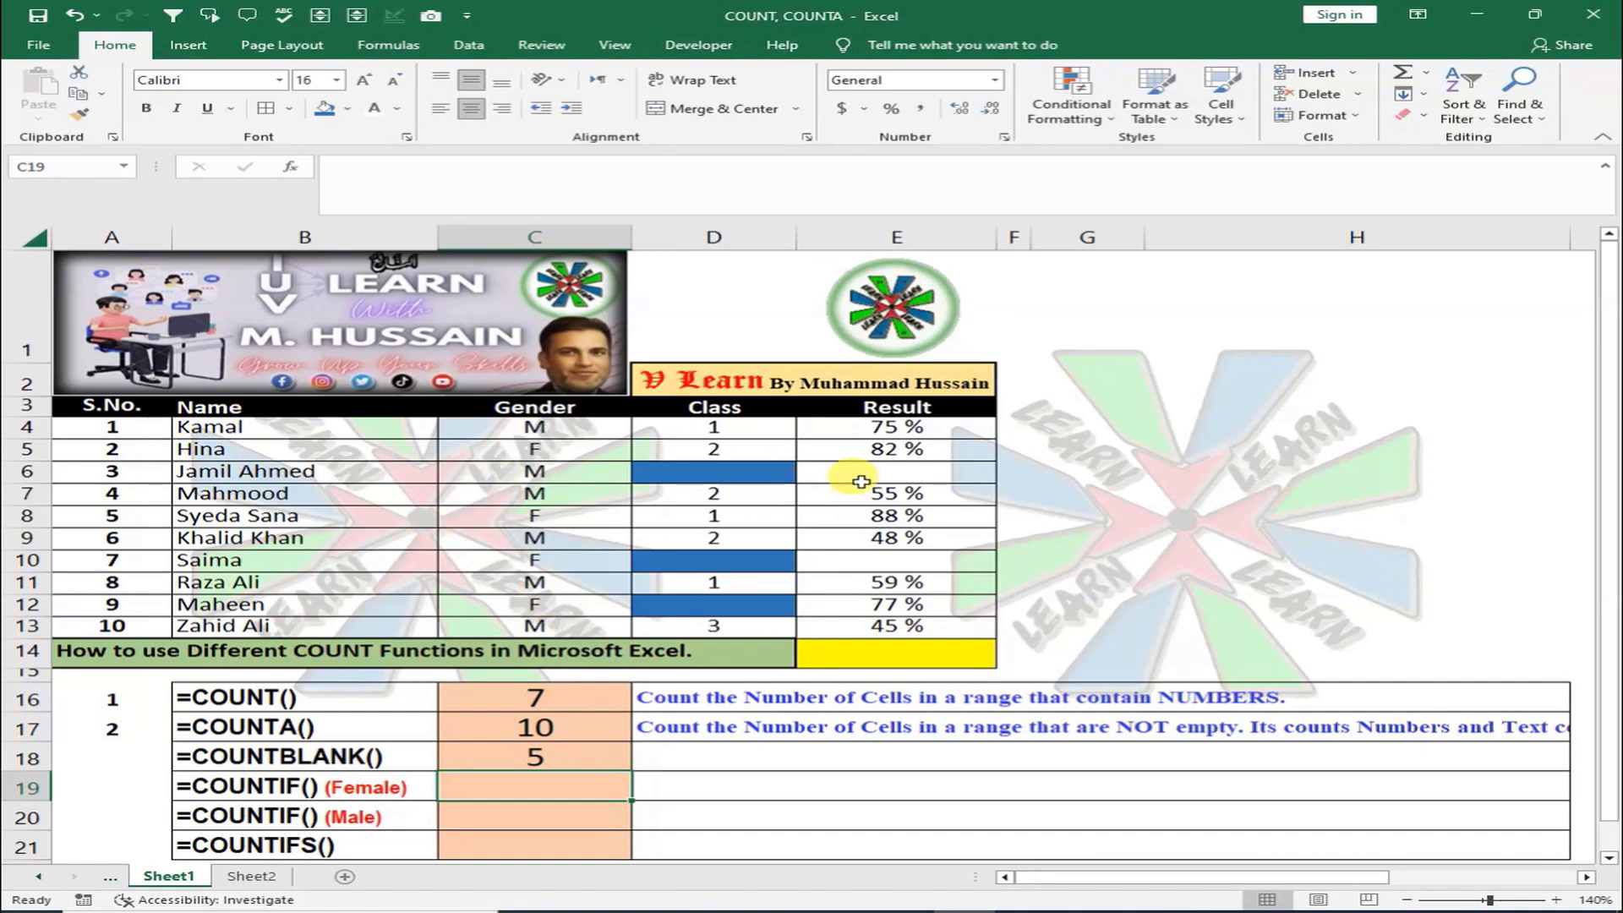
Fill the blank Result cells E6 and E10 with blue
click(931, 473)
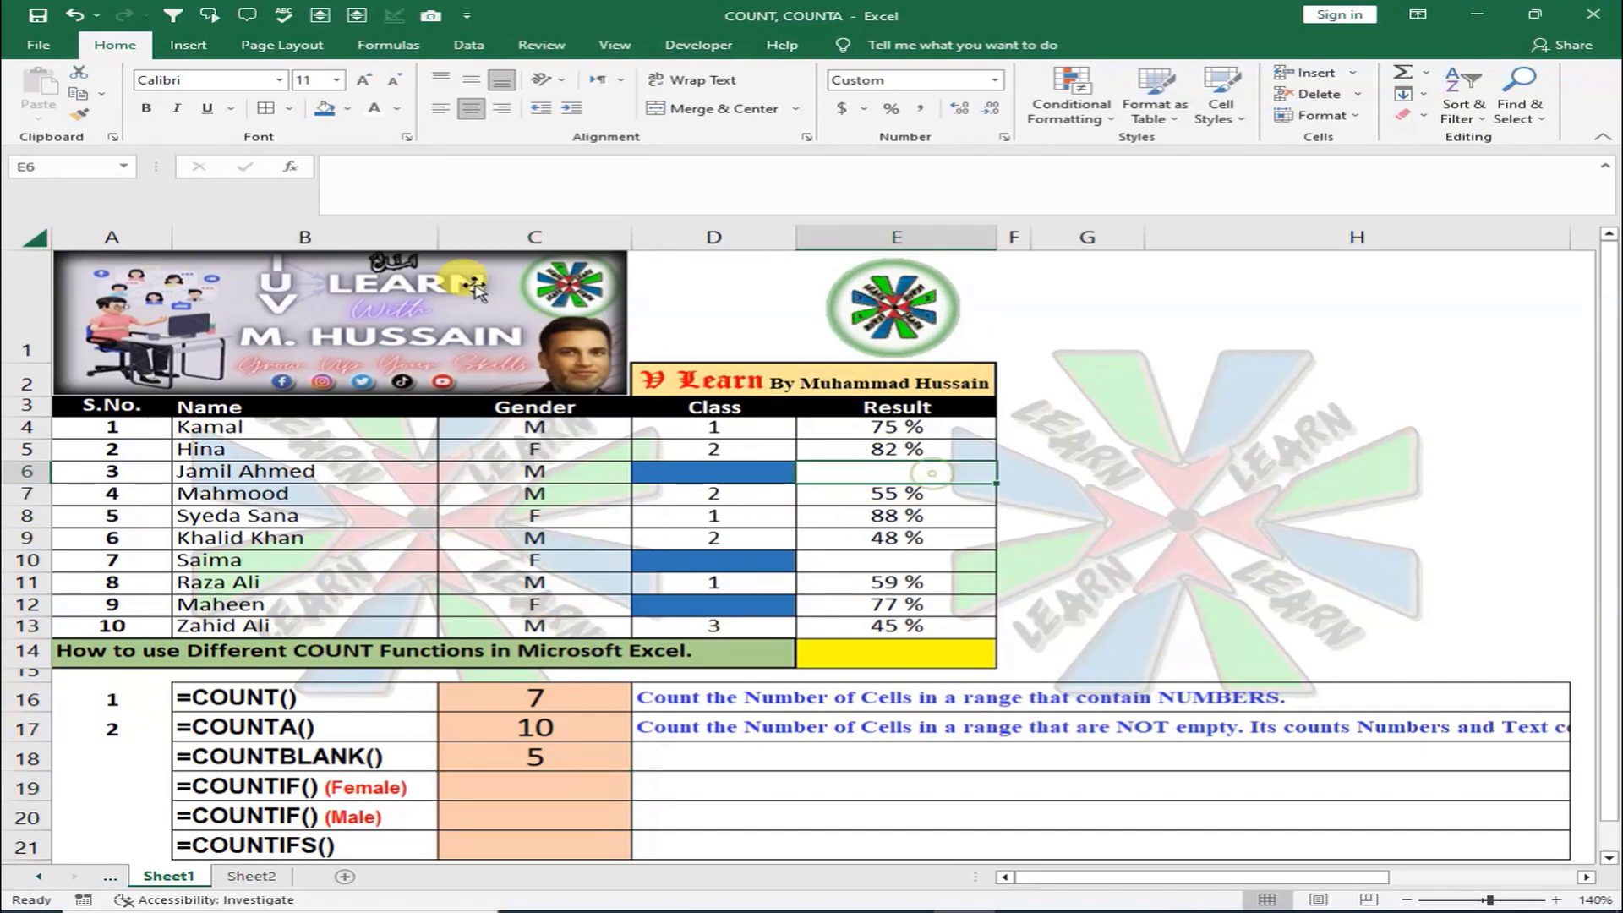
click(324, 108)
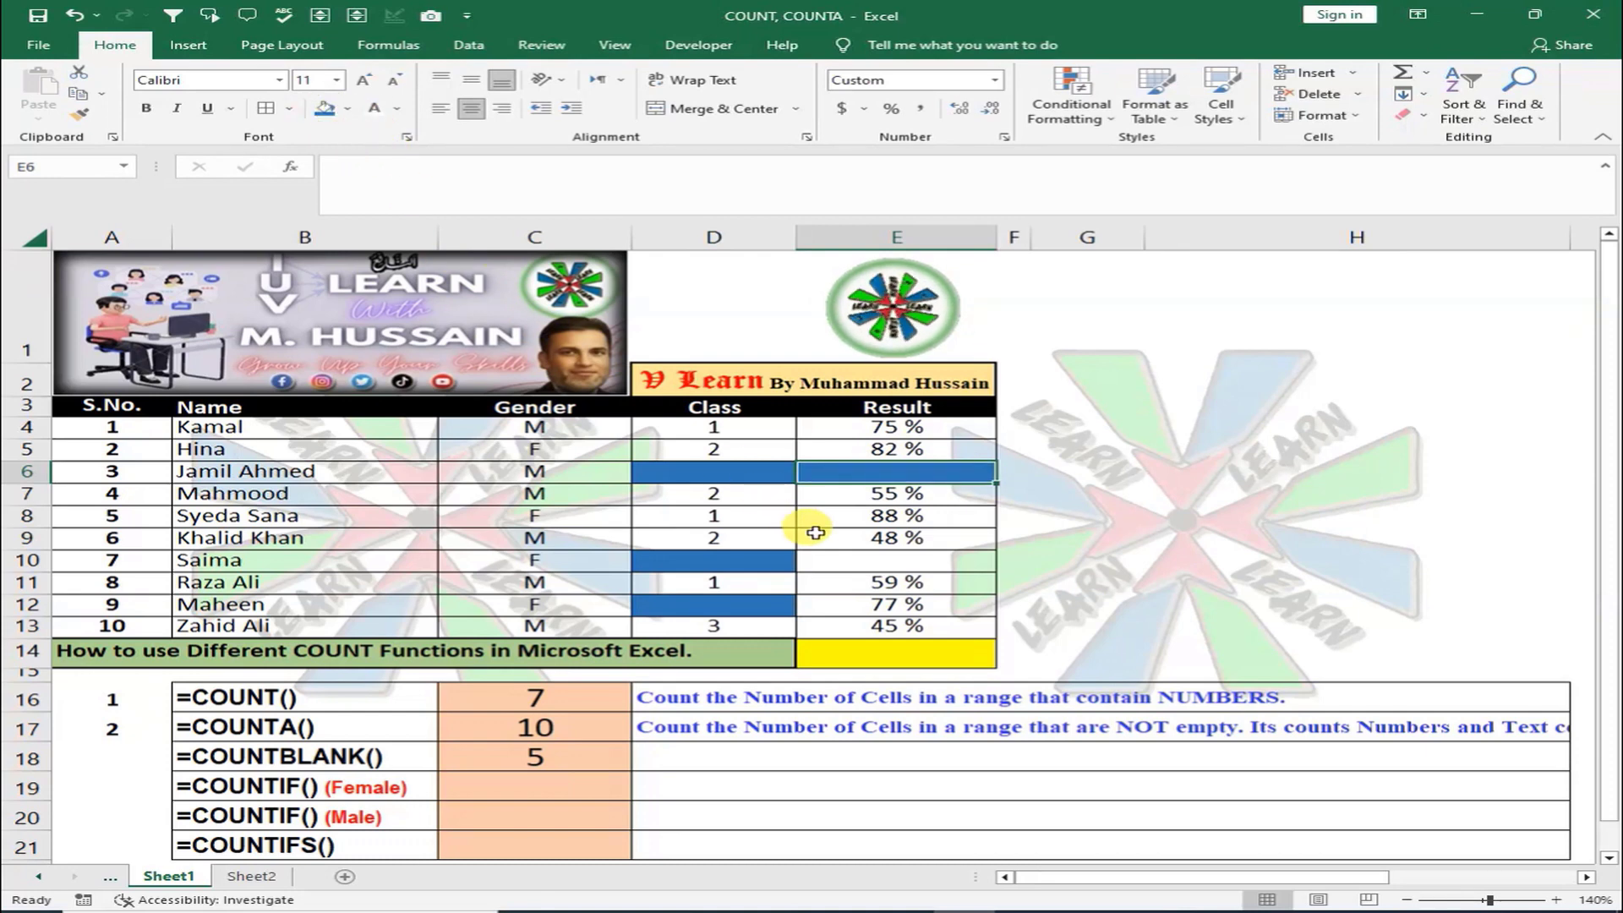
click(853, 560)
click(324, 108)
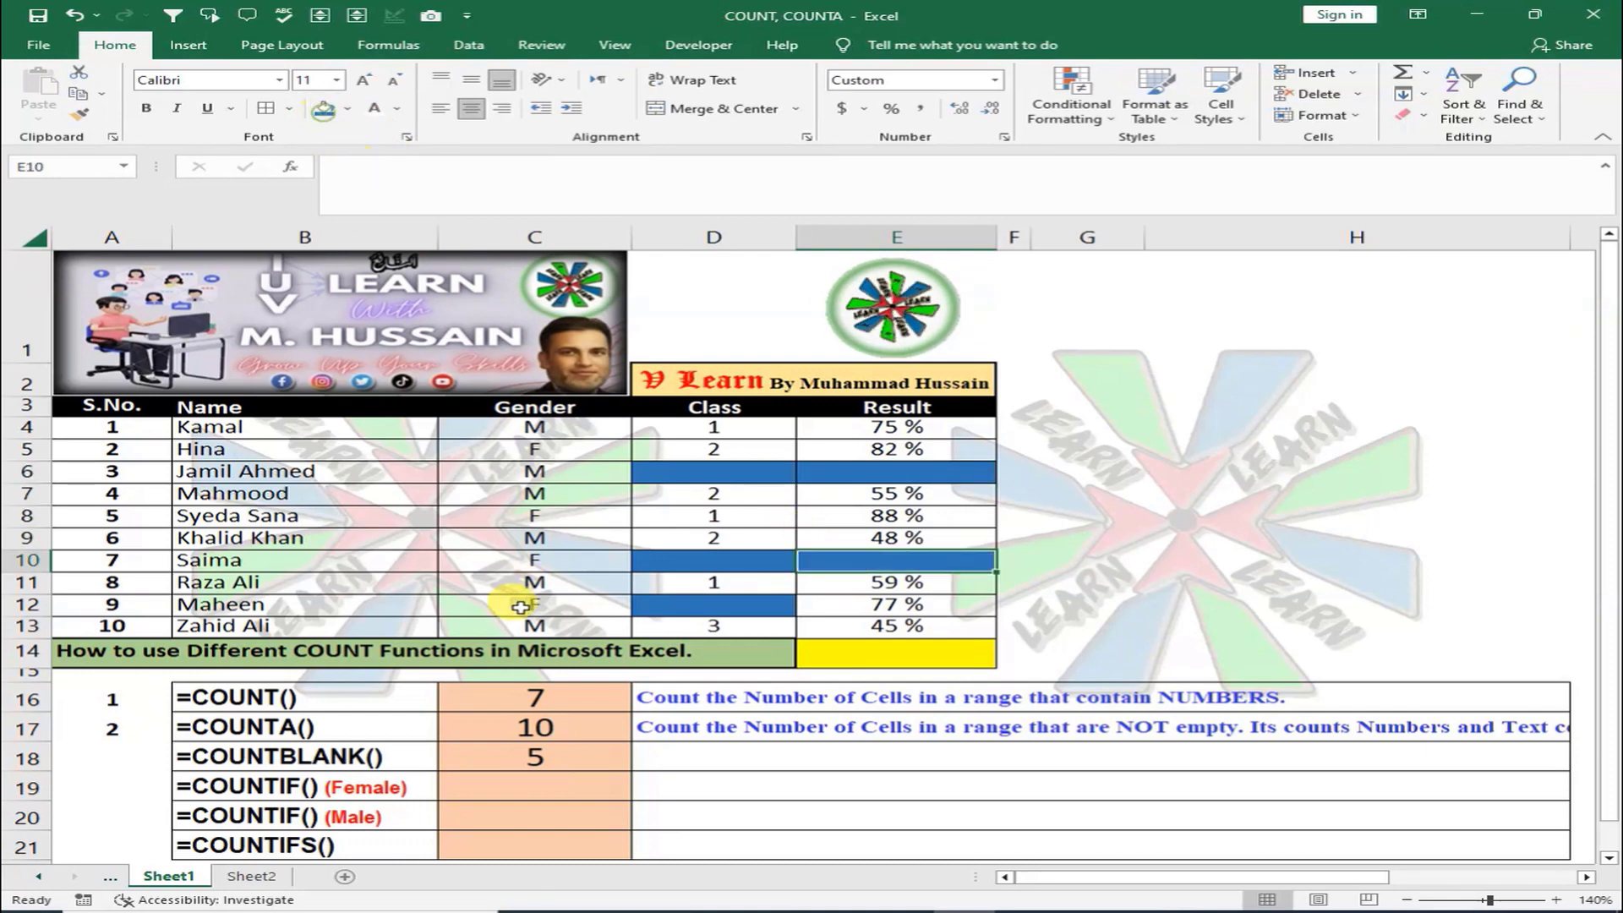
click(549, 761)
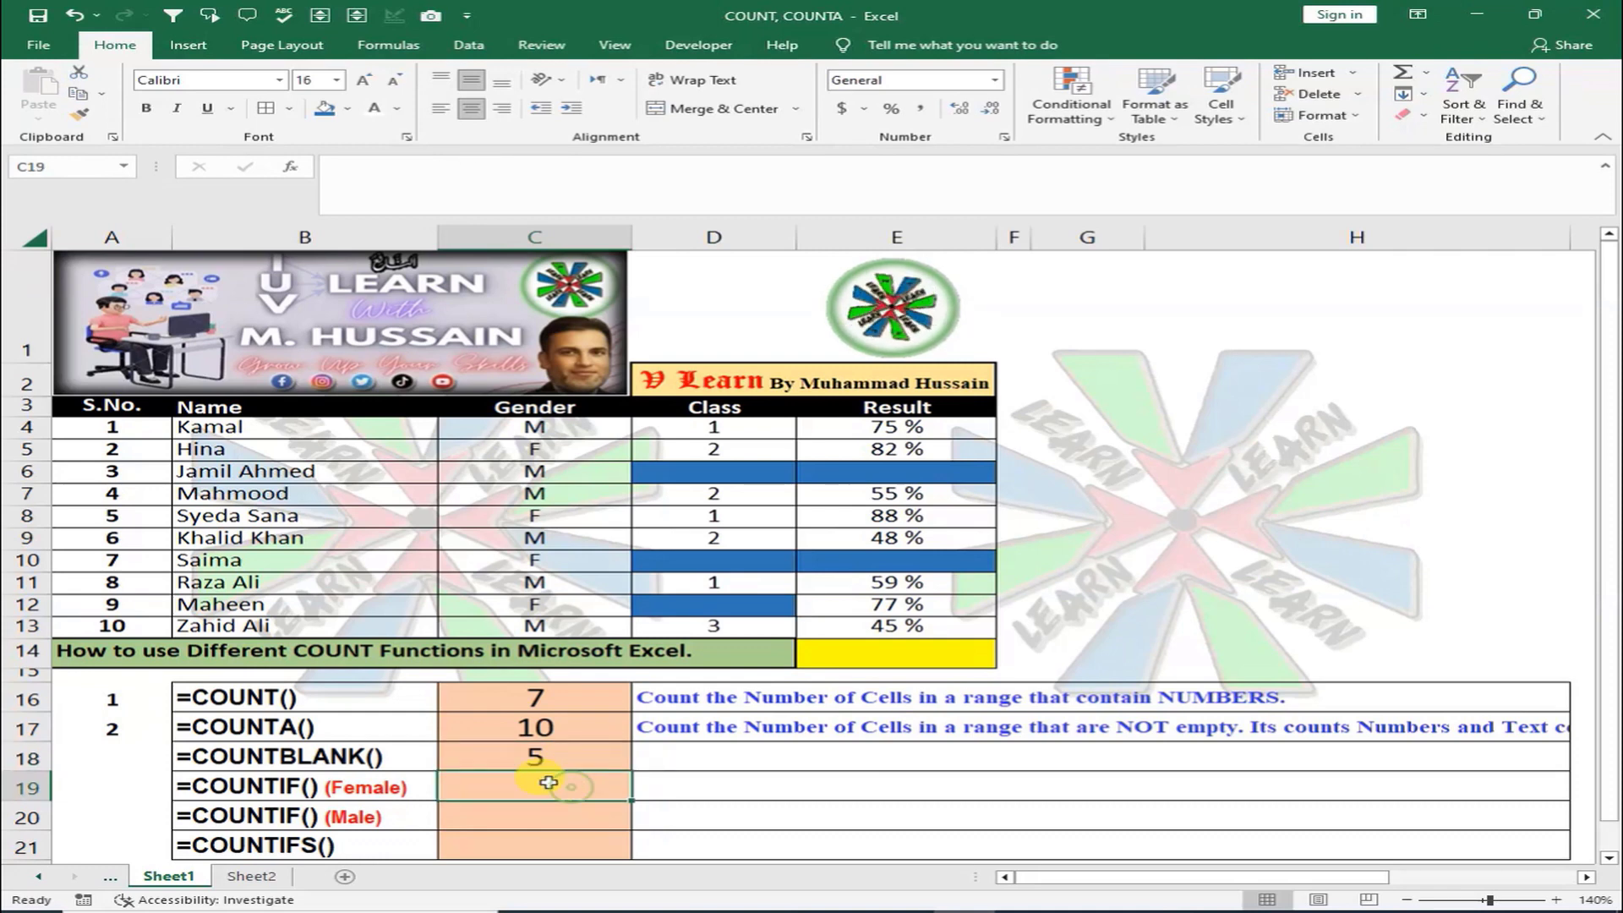
Number the COUNTBLANK row 3 in A18
click(131, 748)
text(3)
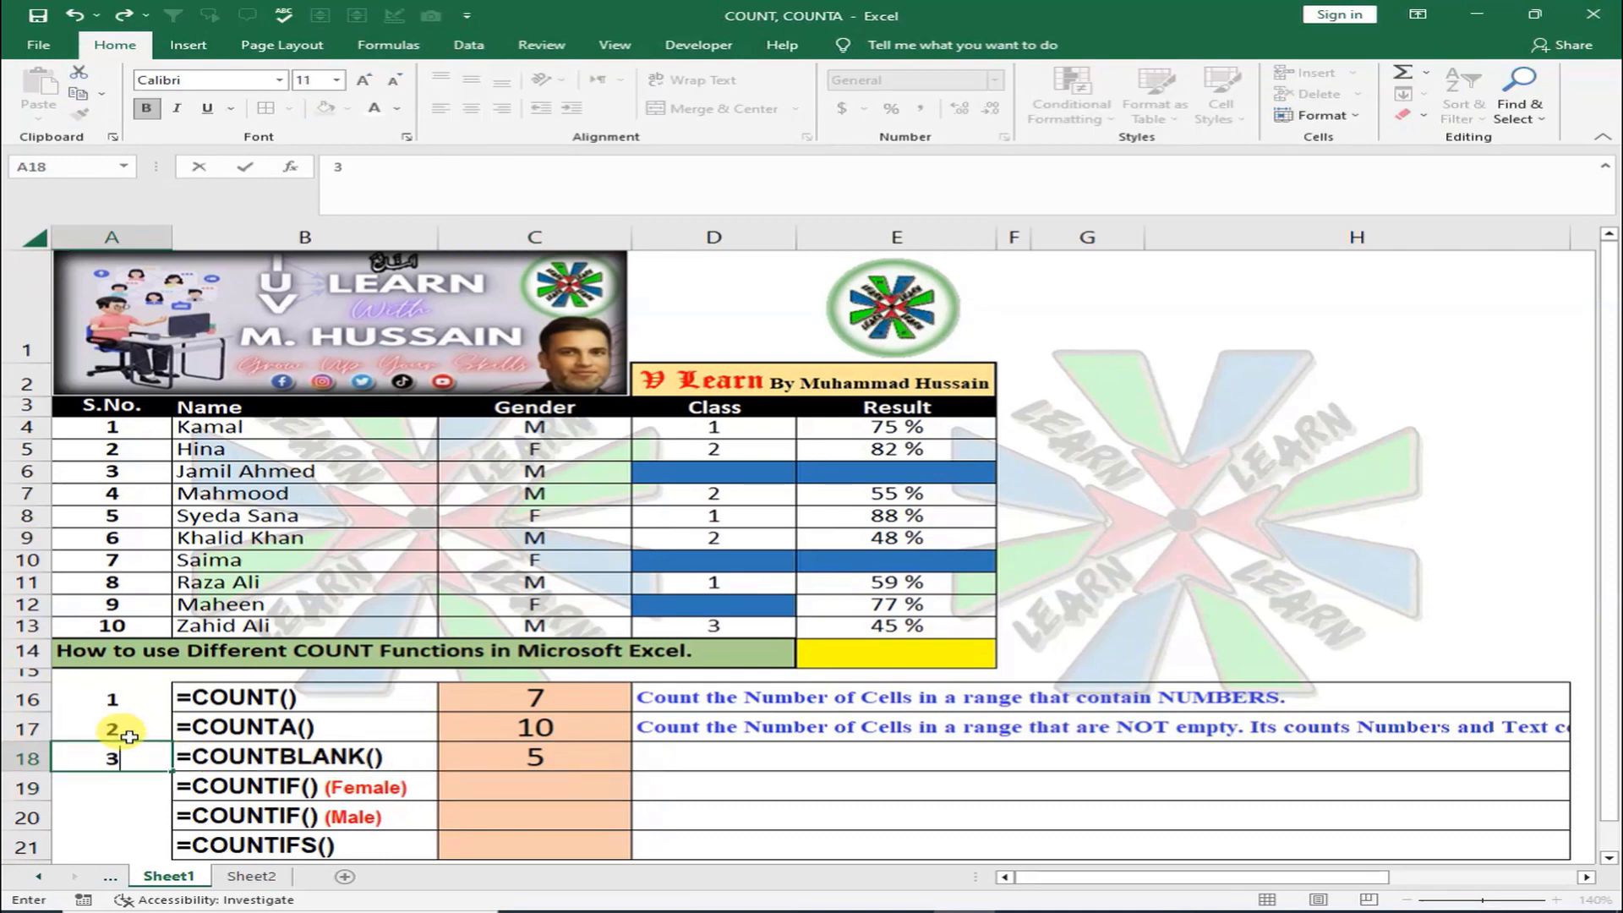
key(Return)
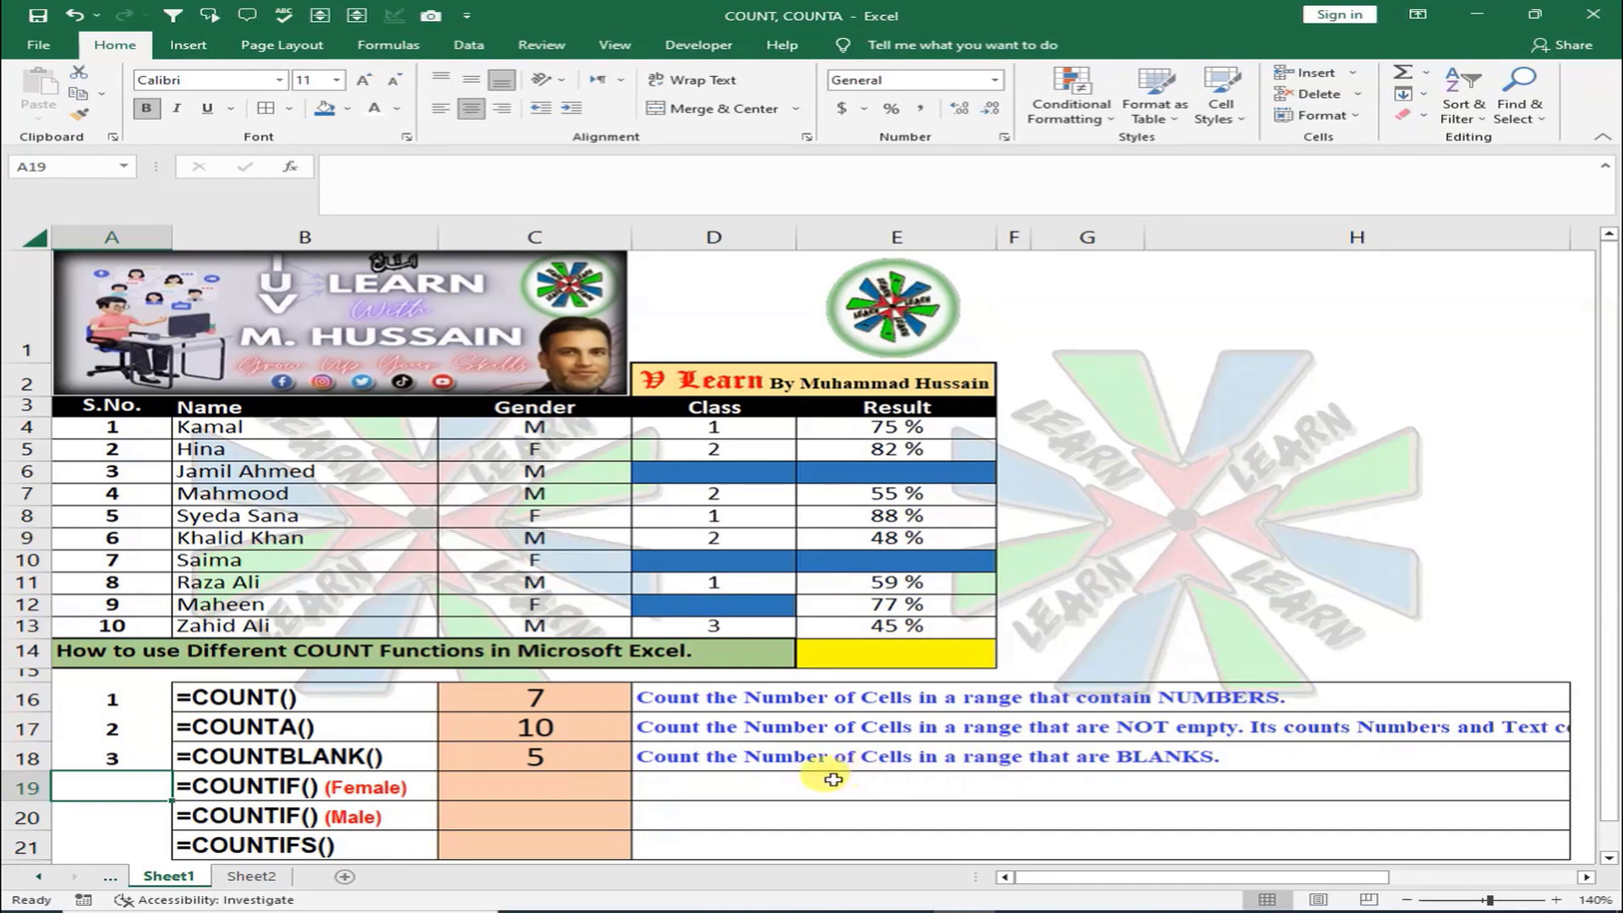
Type =COUNTIF(C4:C13,"F") in C19 to count the female students
click(597, 788)
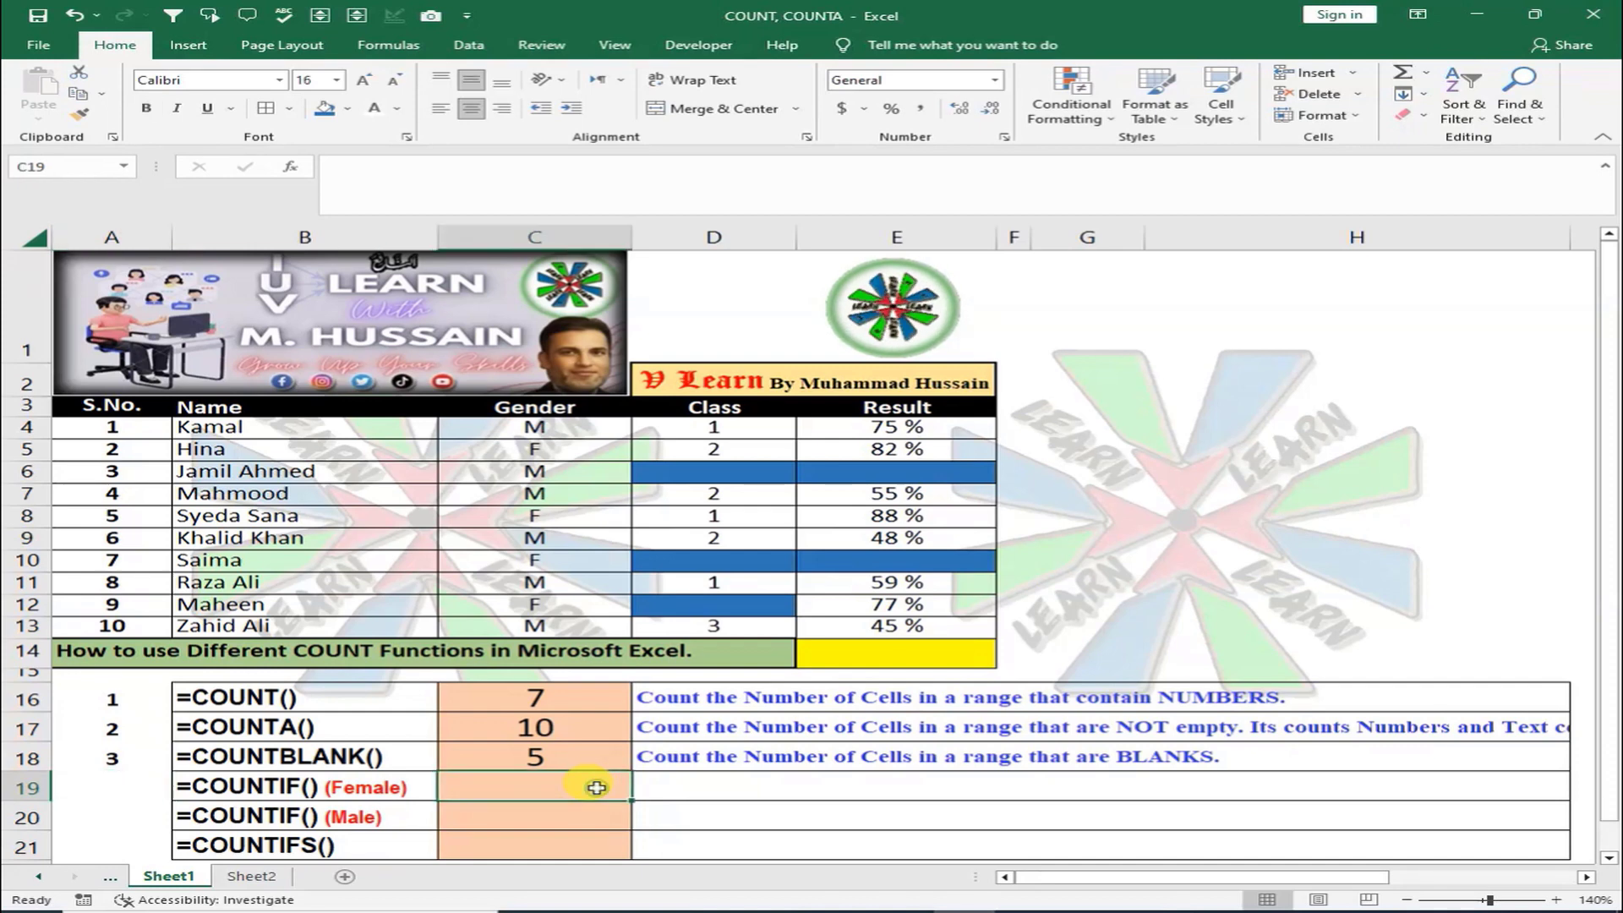
text(COUNT)
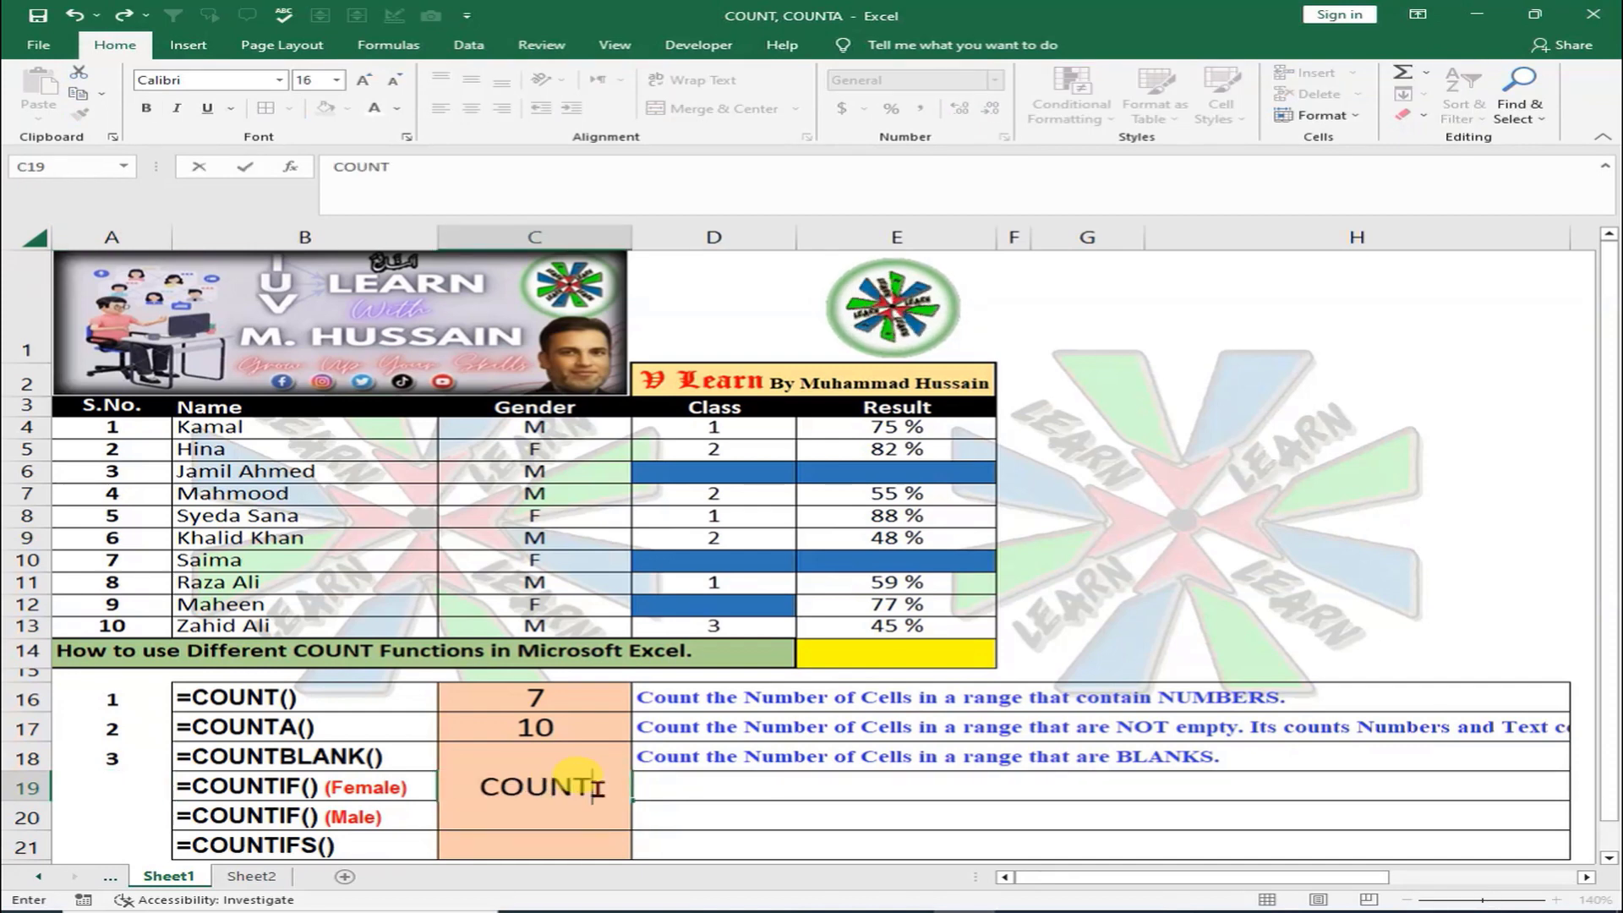
text(IF()
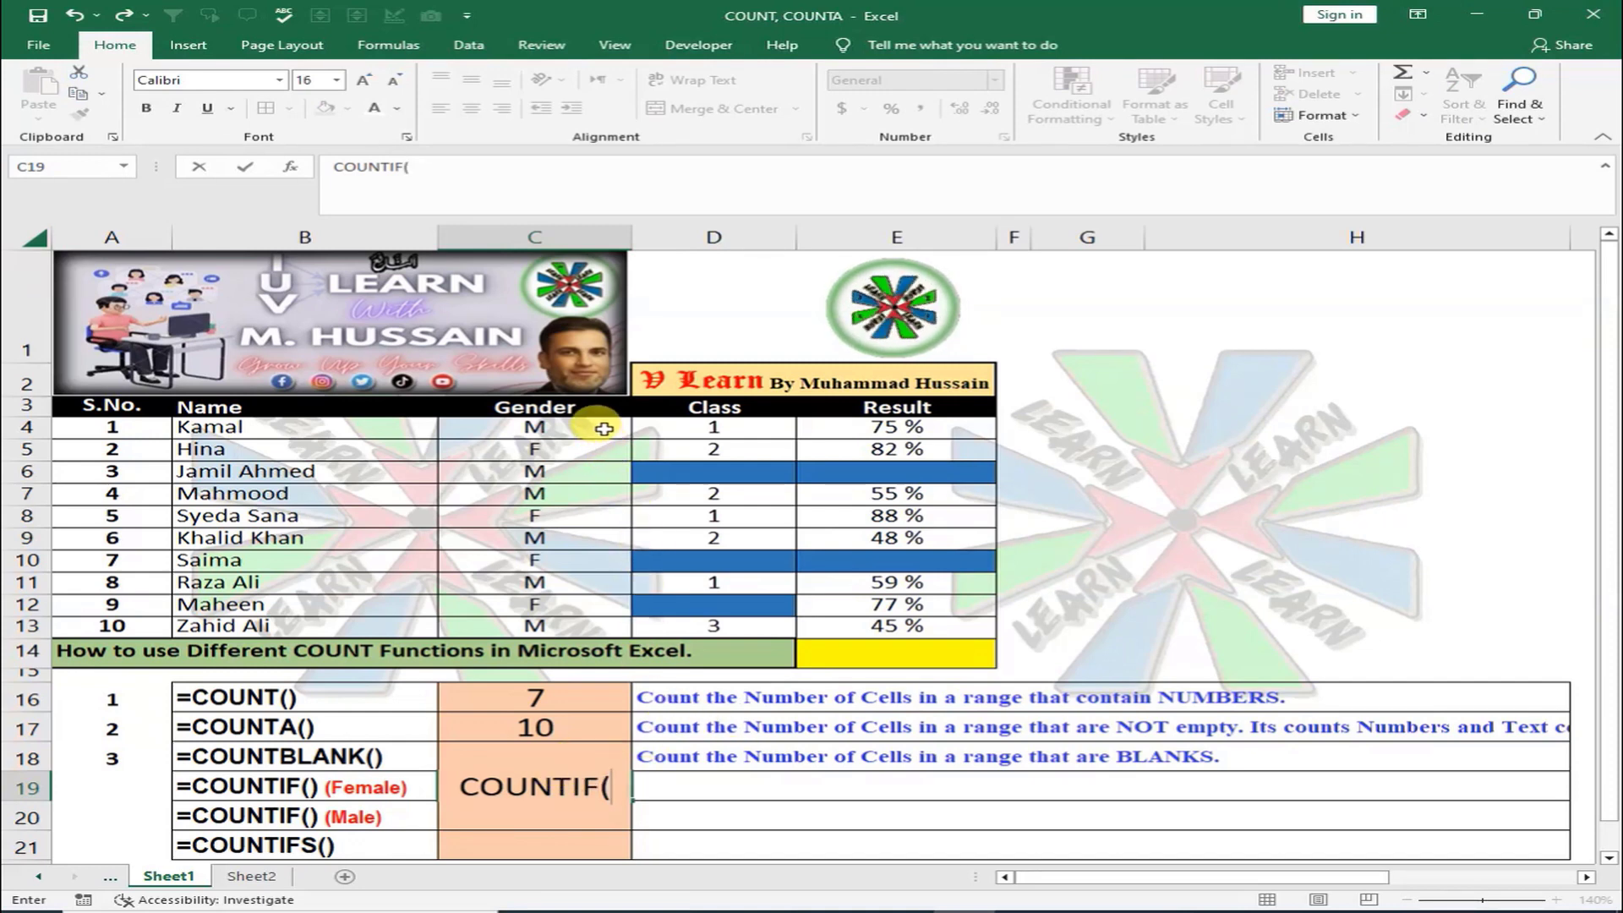
drag(604, 429, 605, 617)
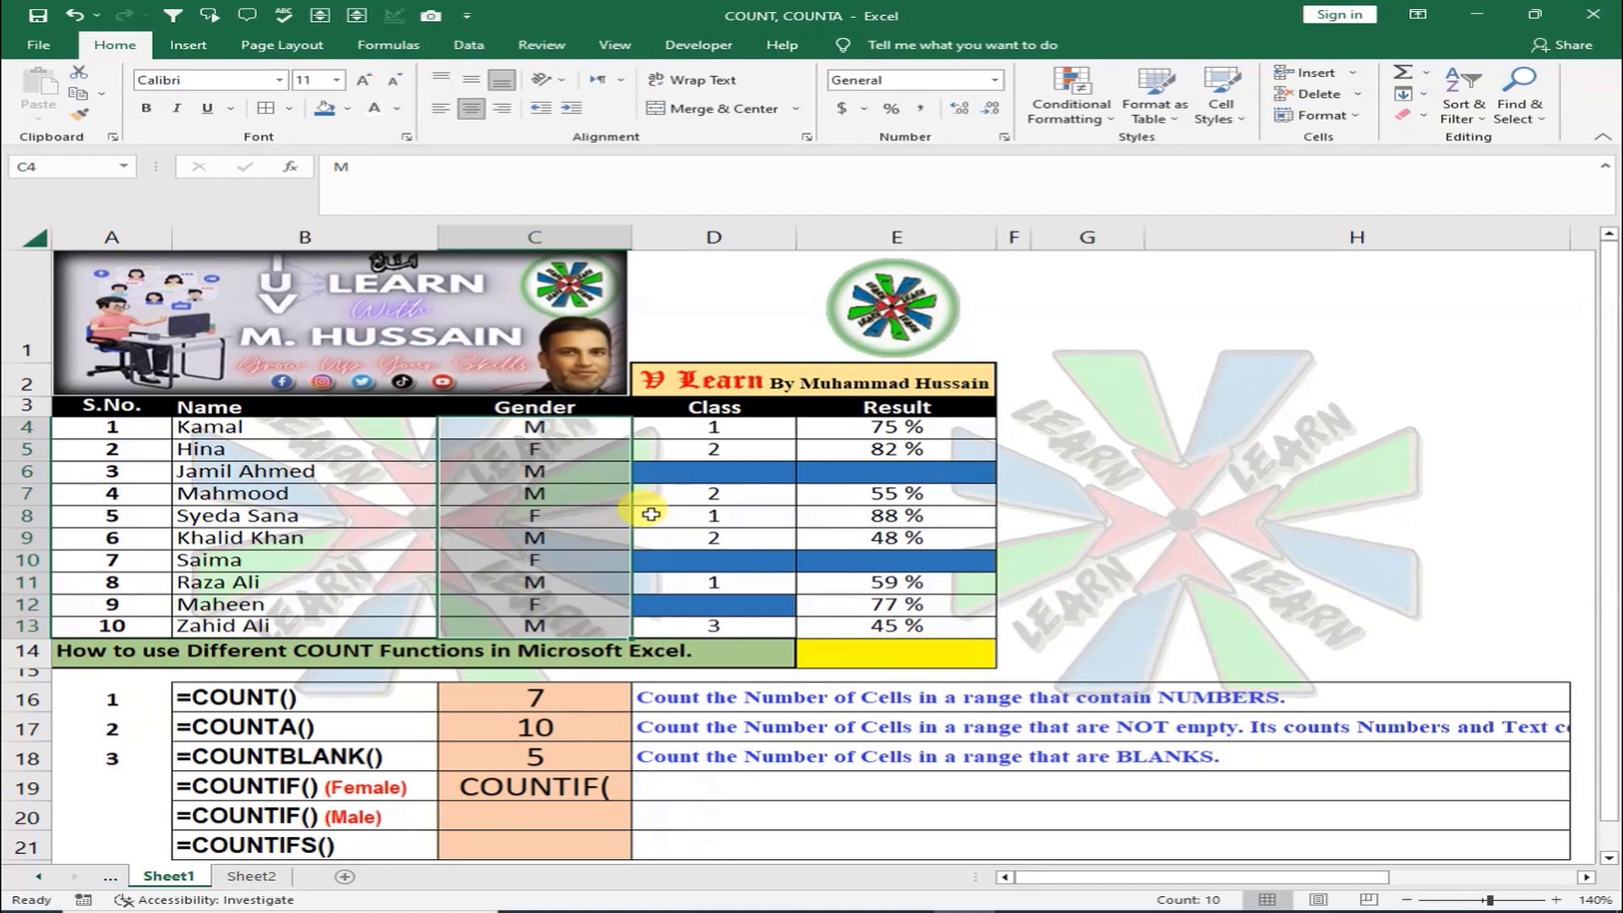
double_click(463, 786)
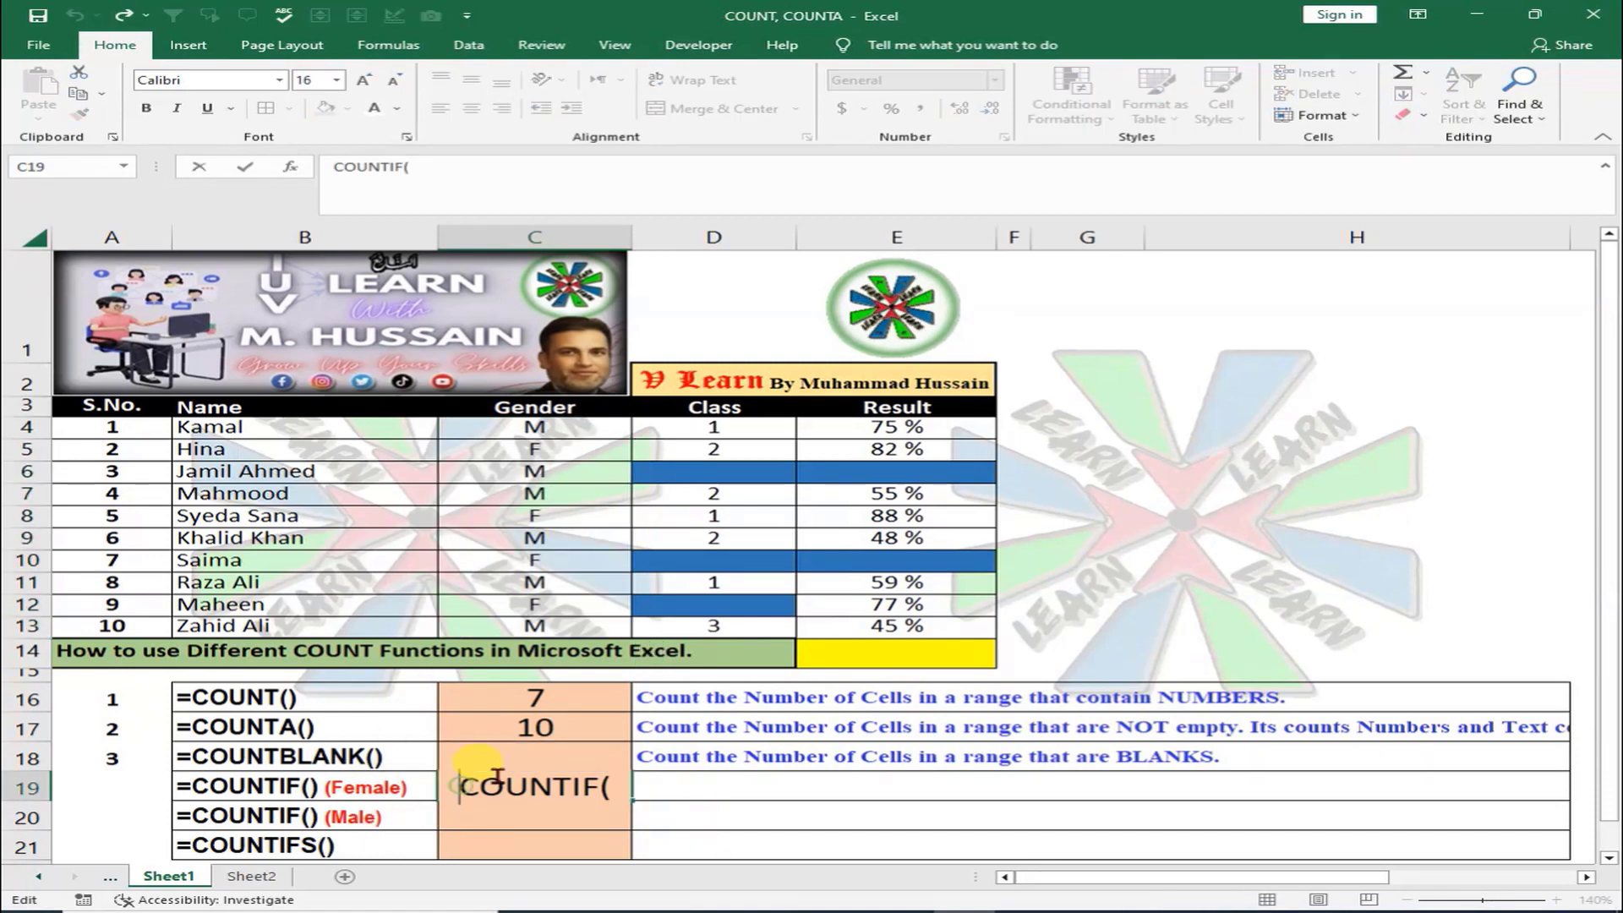
text(=)
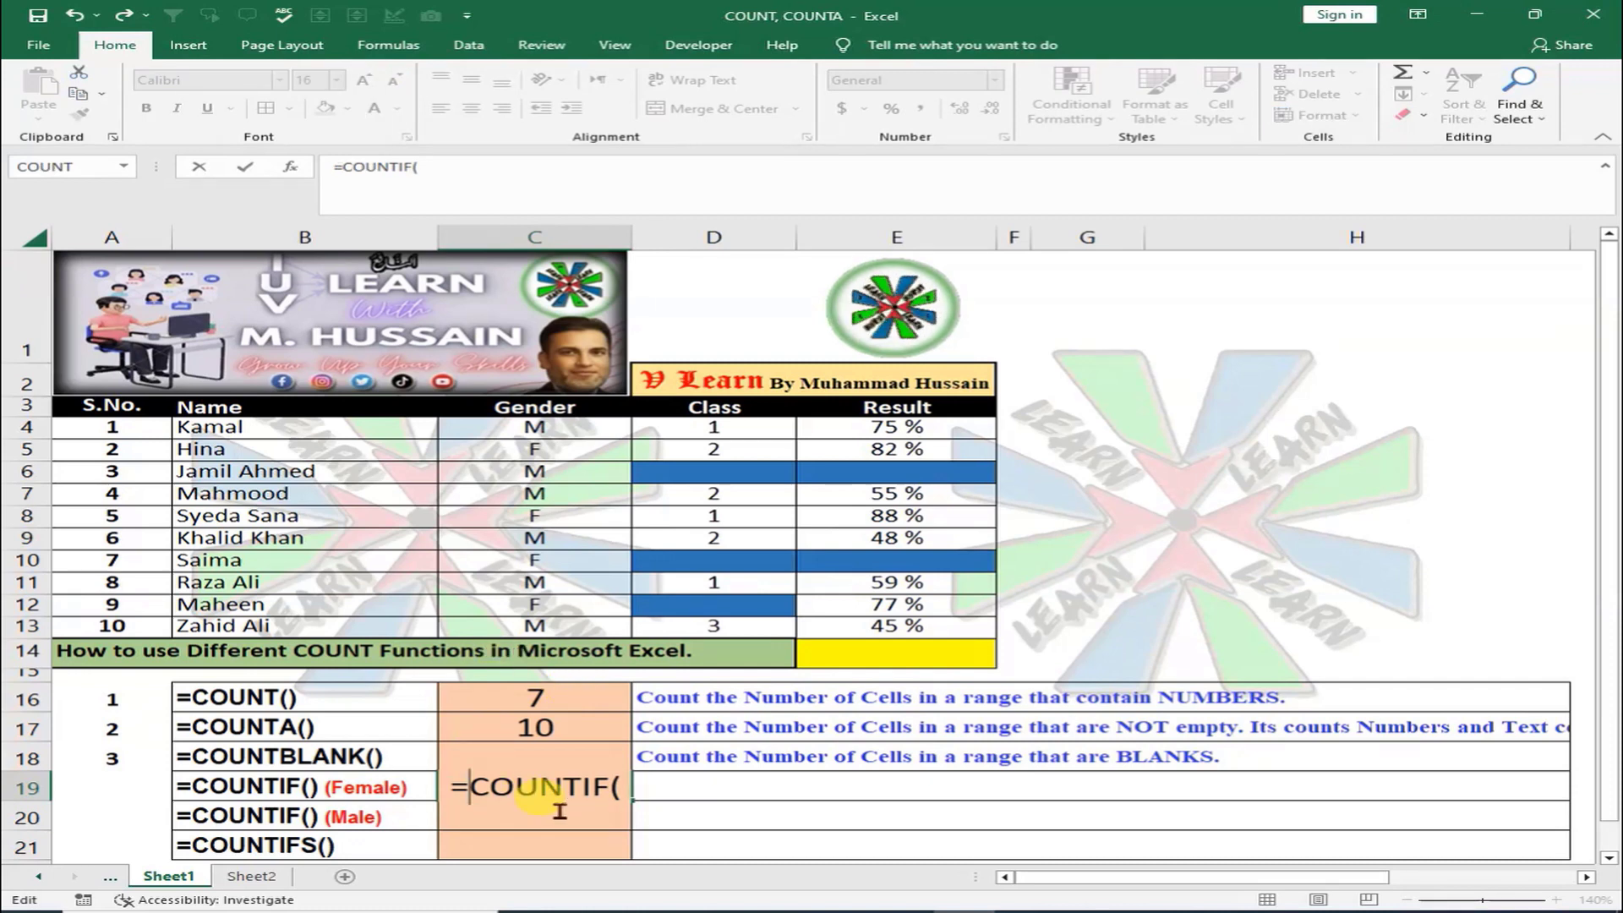
click(630, 786)
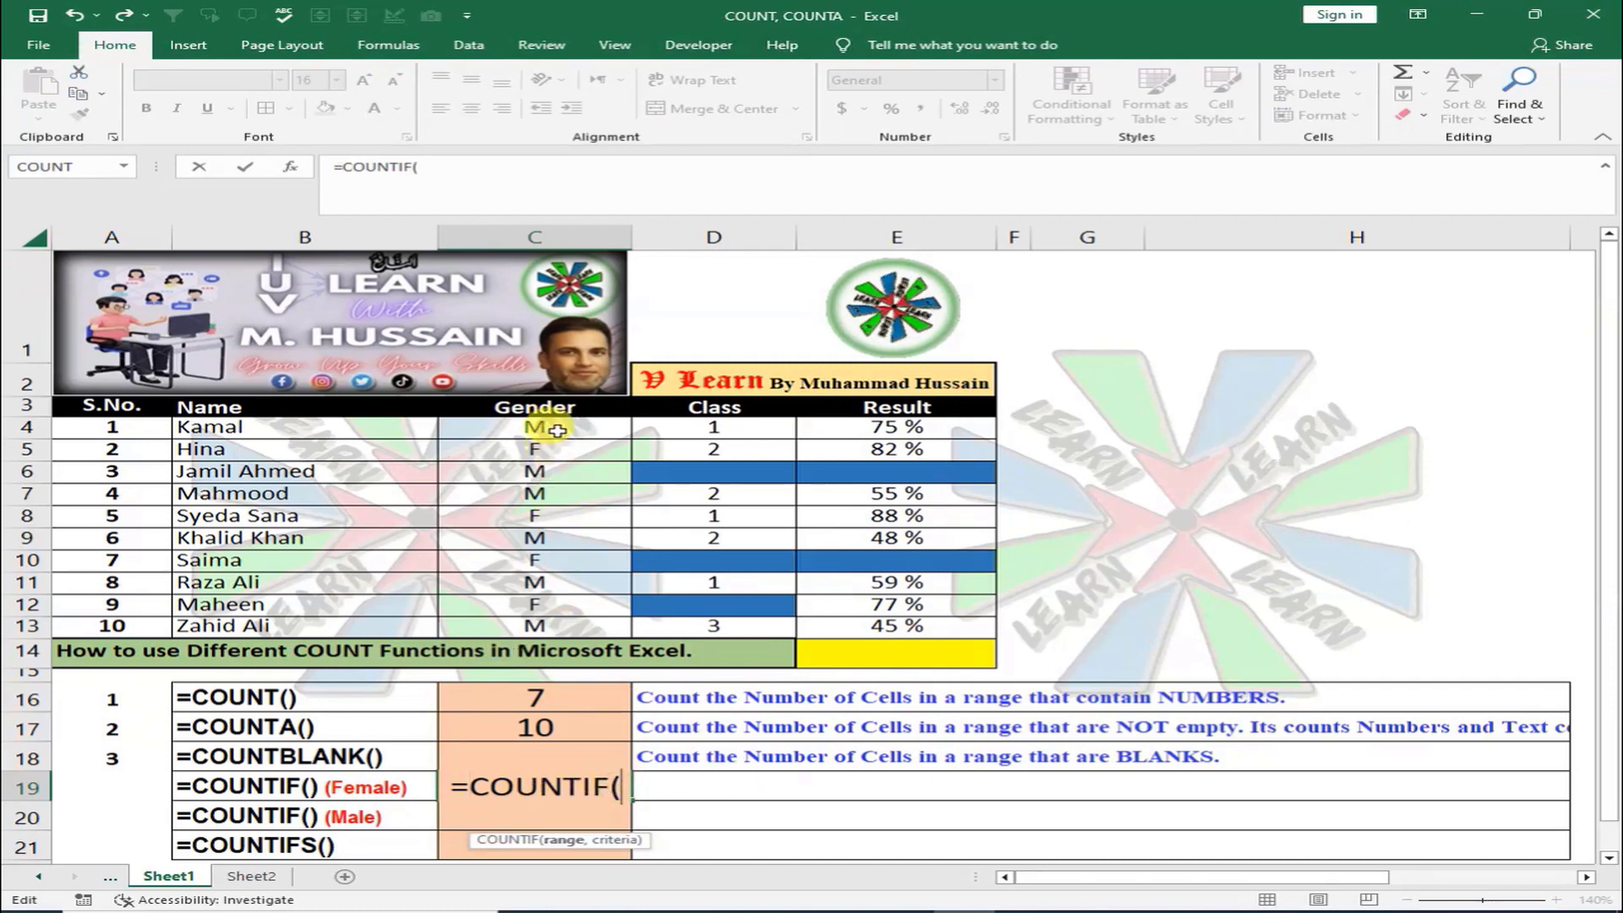
drag(549, 429, 553, 627)
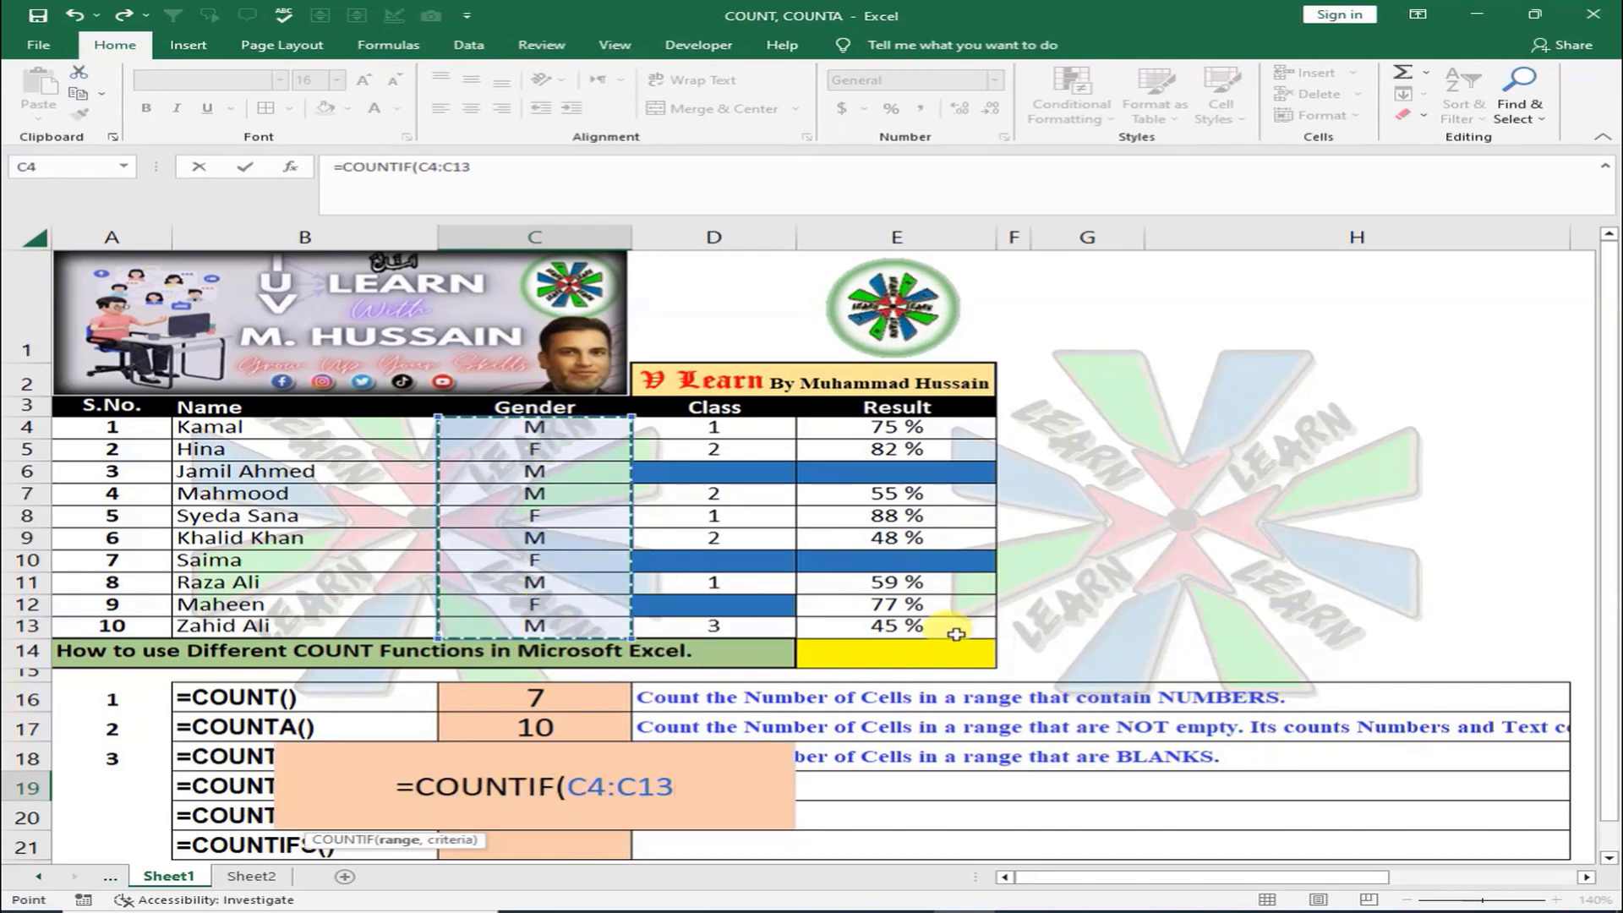
text(,)
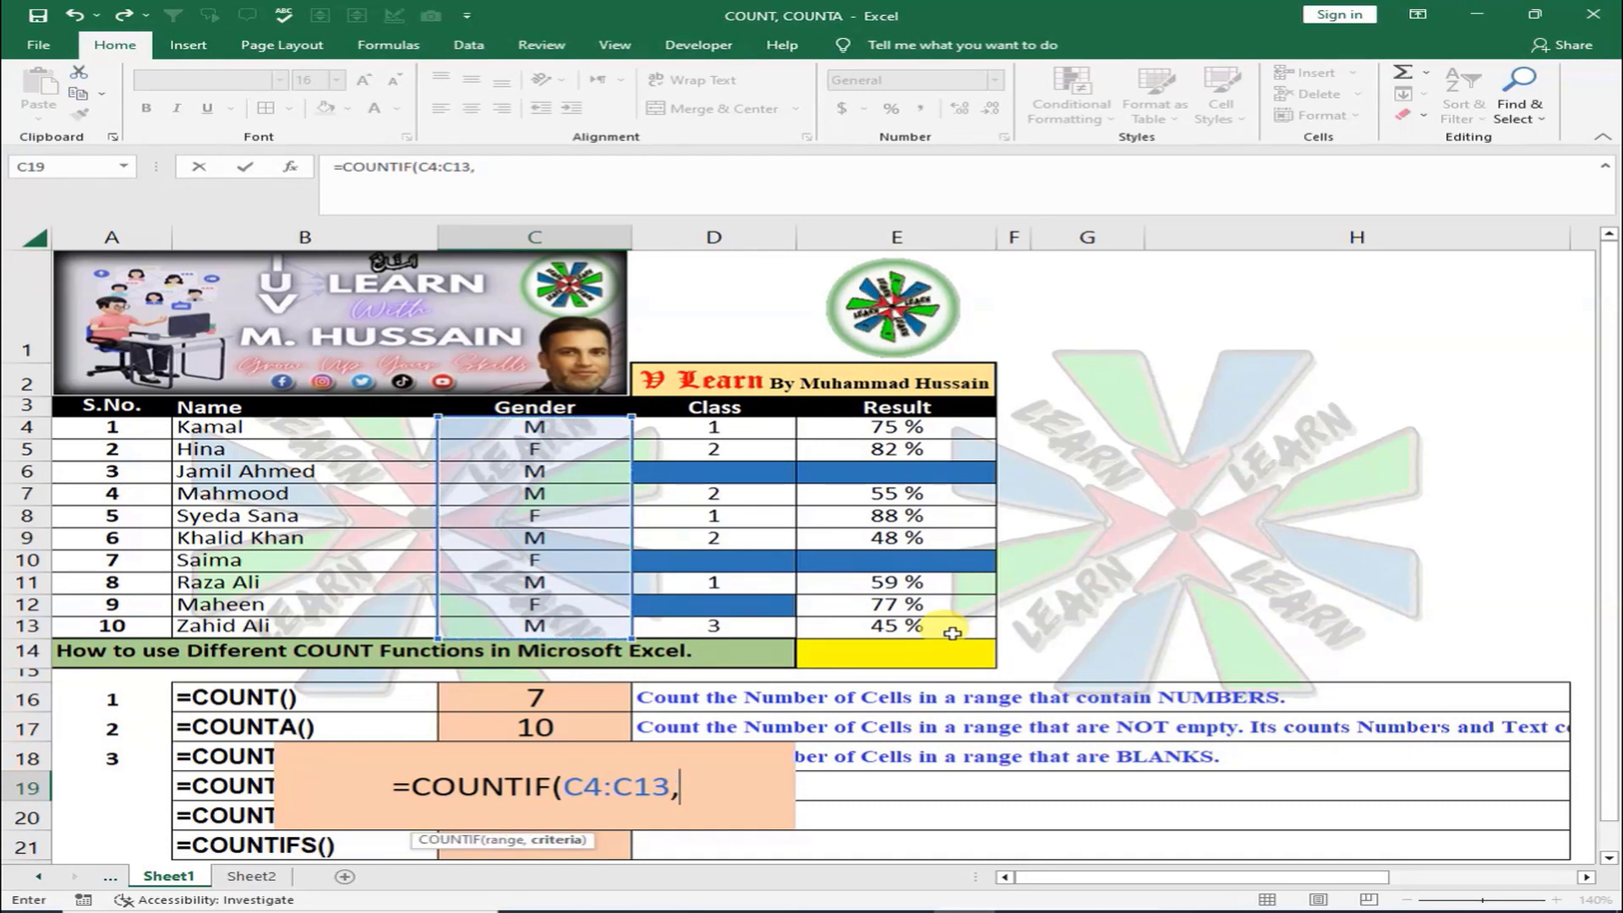
text("F)
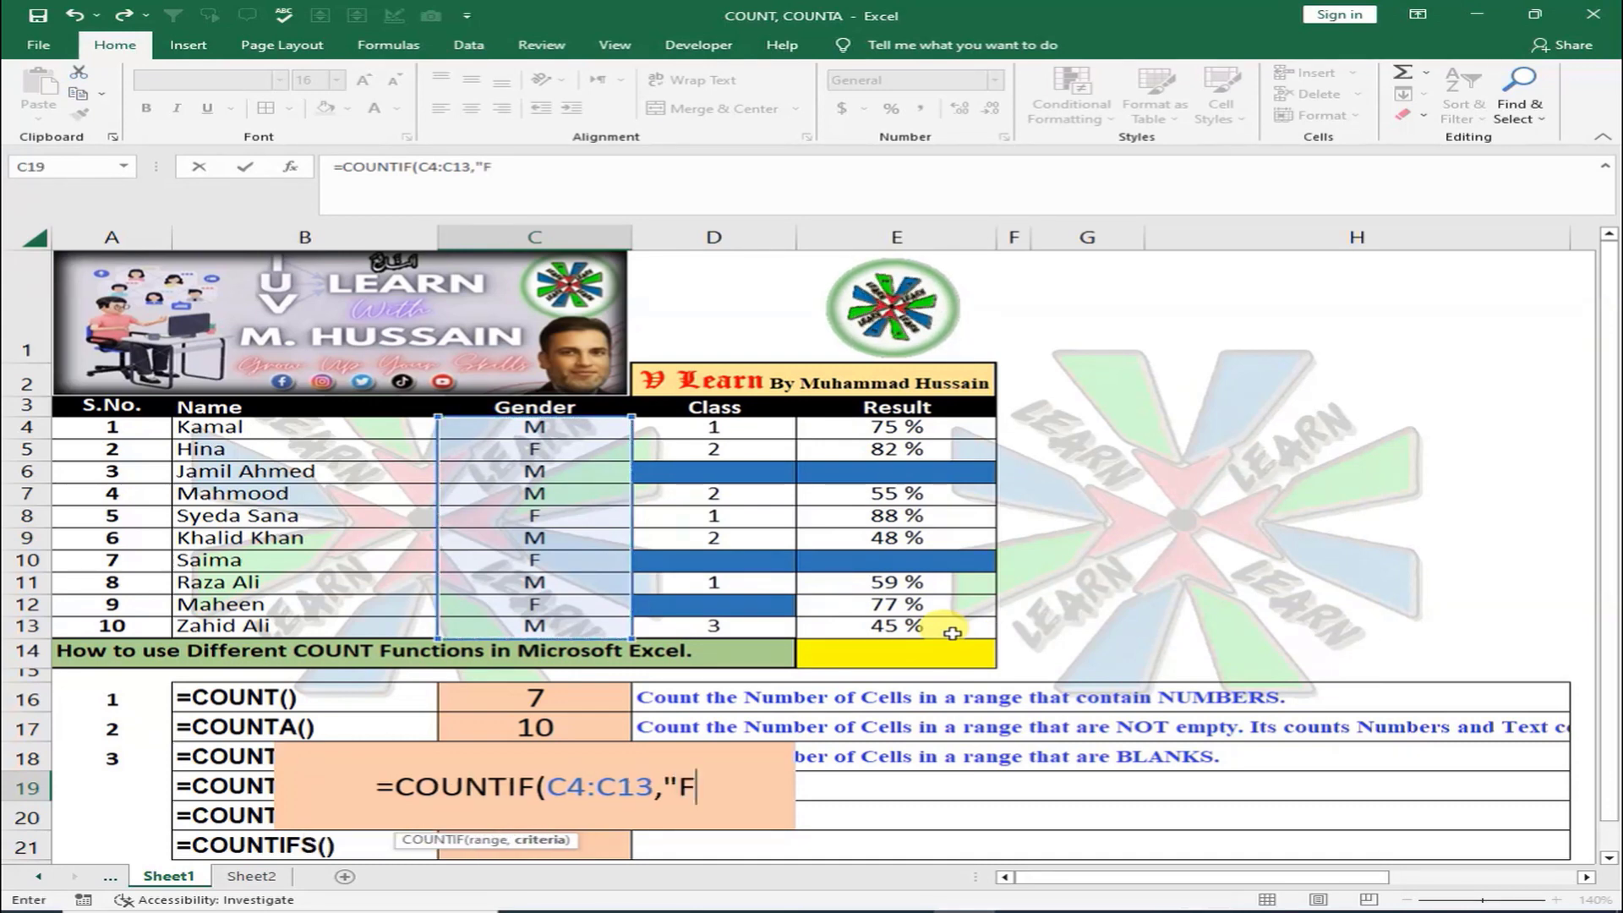
text("))
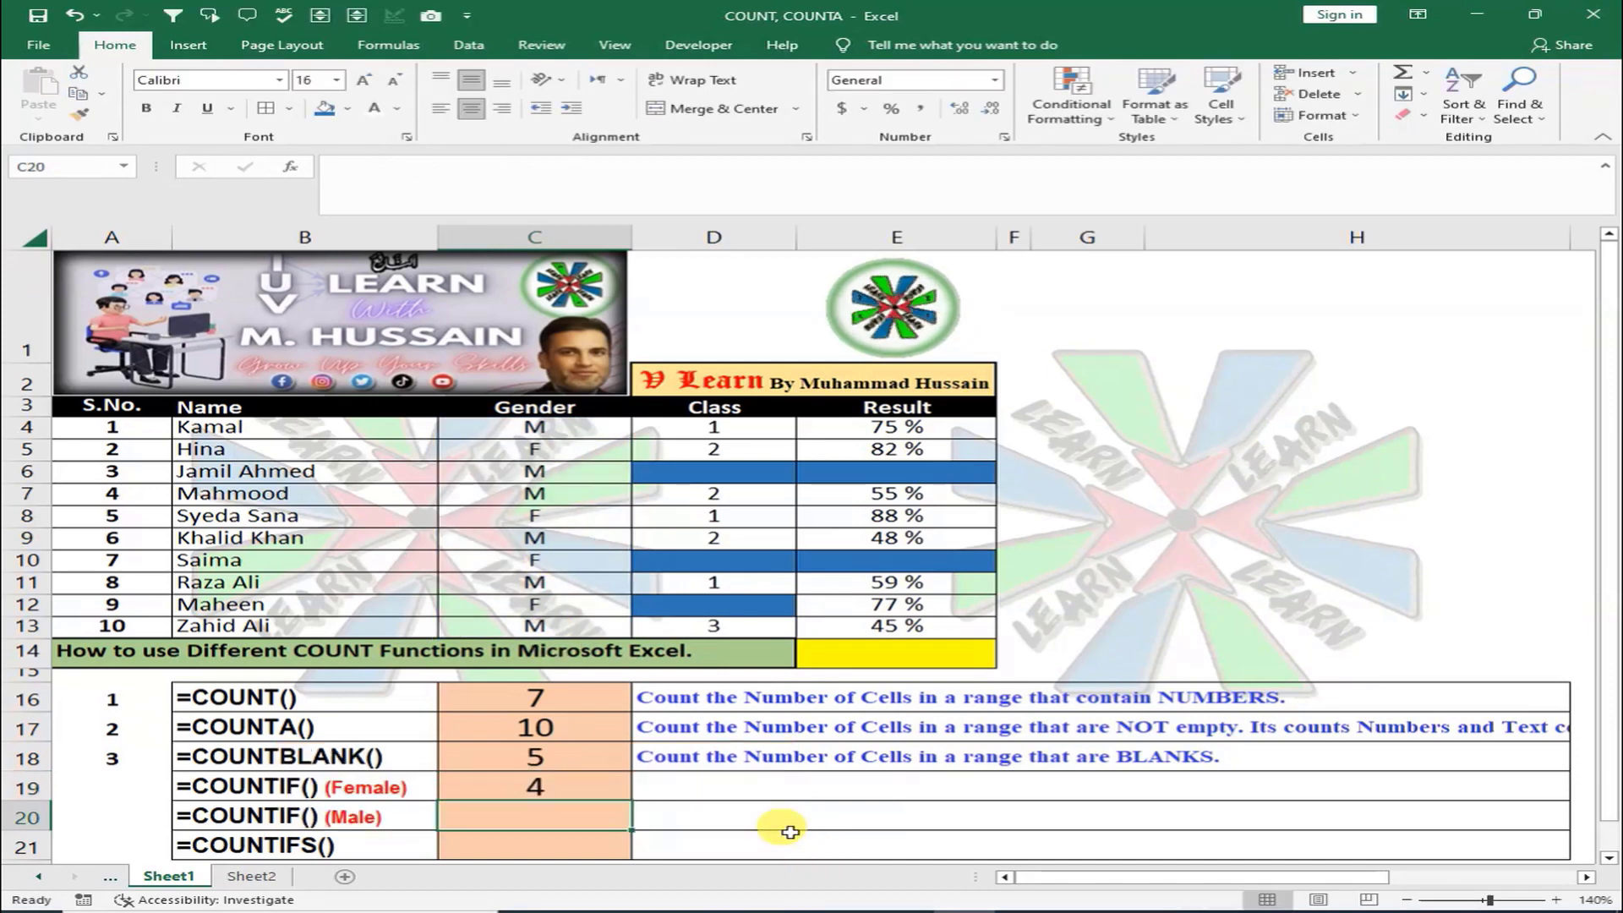
Commit the Female count (4) and colour the F entries in C5, C8, C10 and C12 red
key(Return)
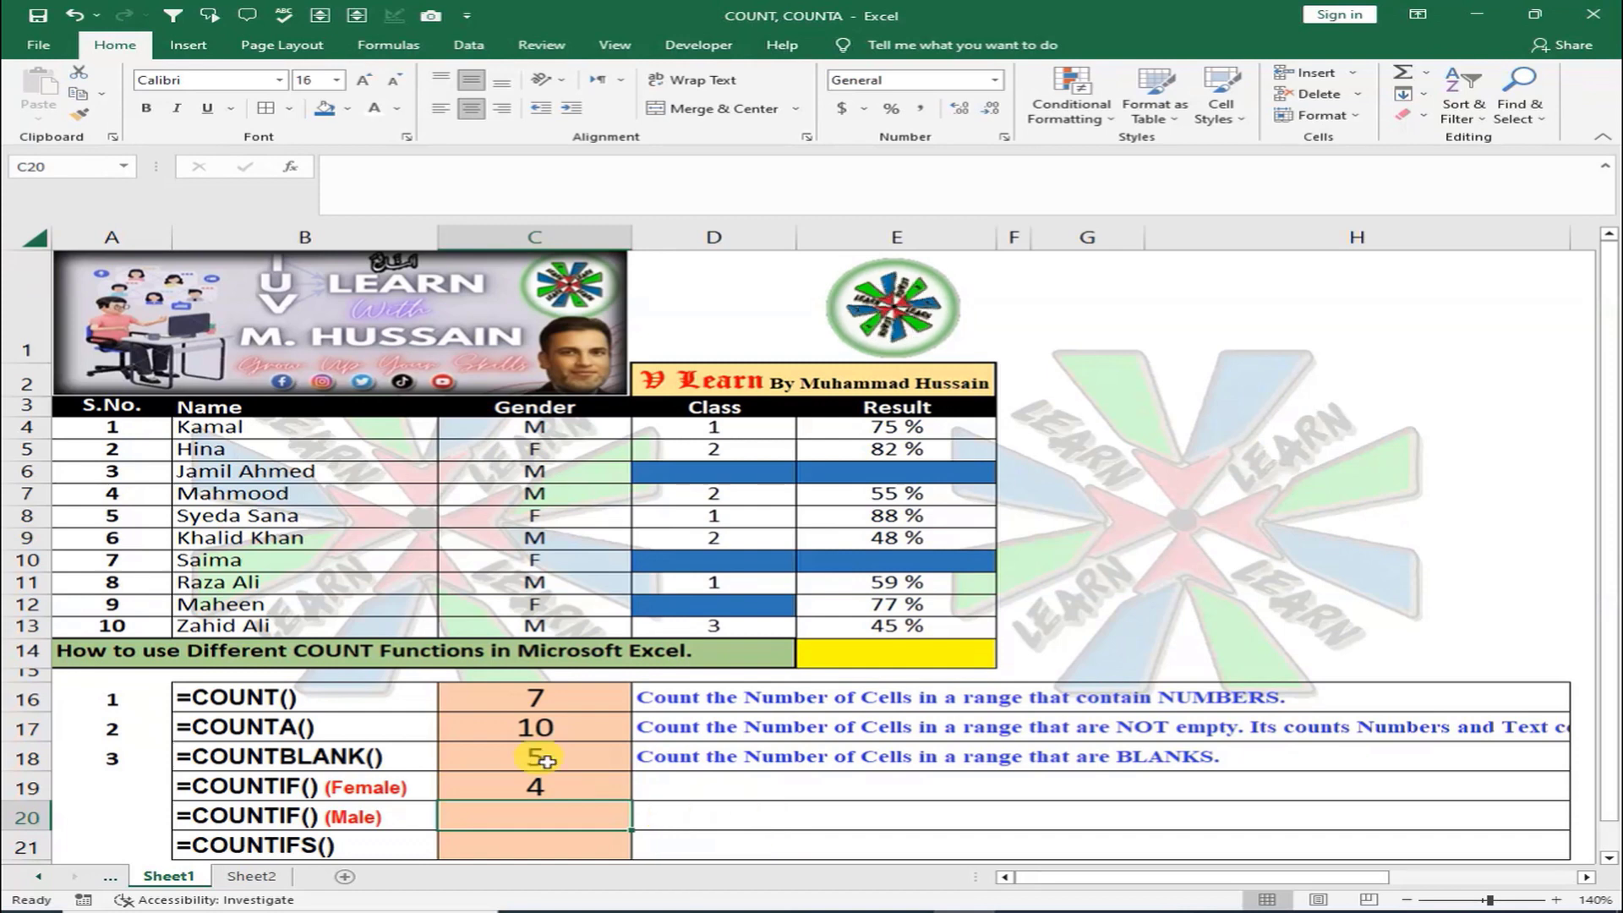
click(565, 451)
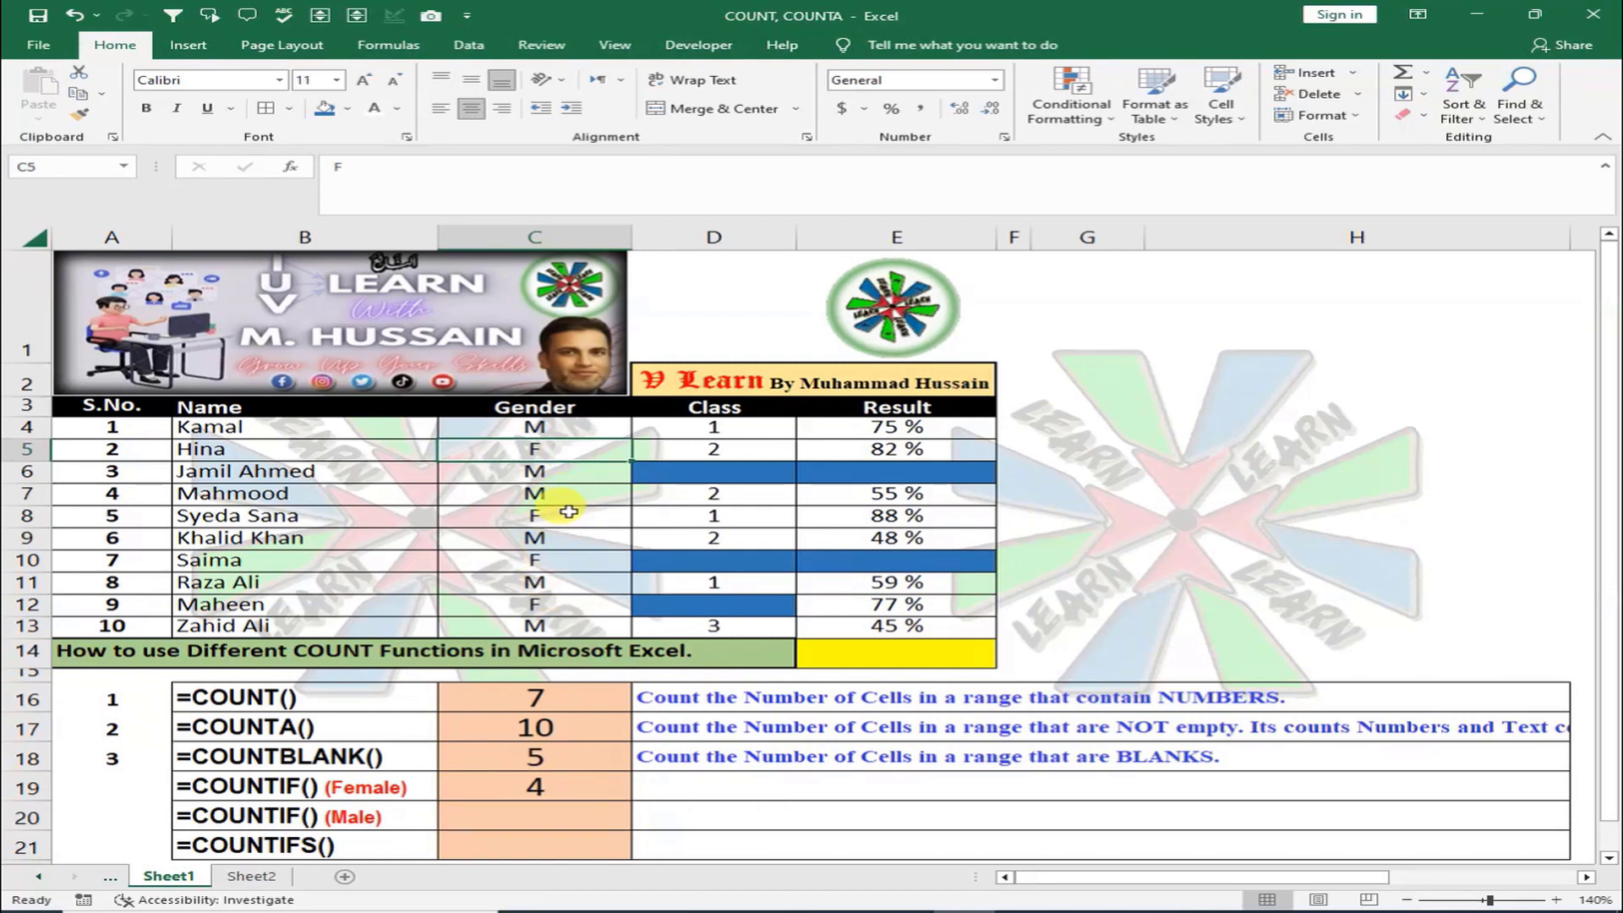
click(402, 111)
click(413, 308)
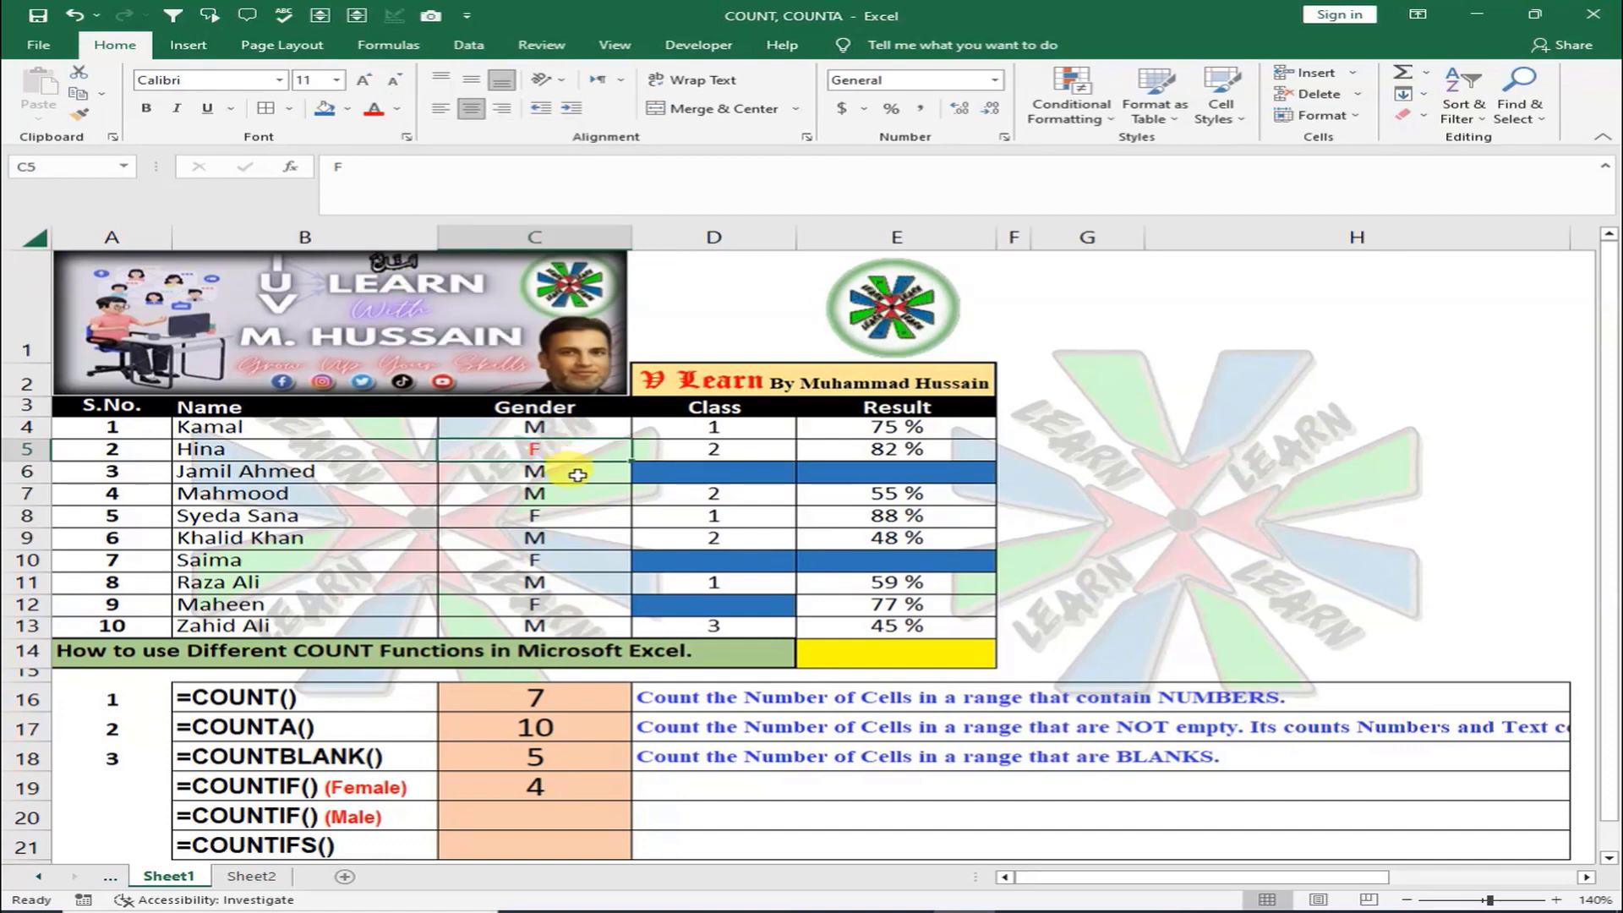
click(574, 514)
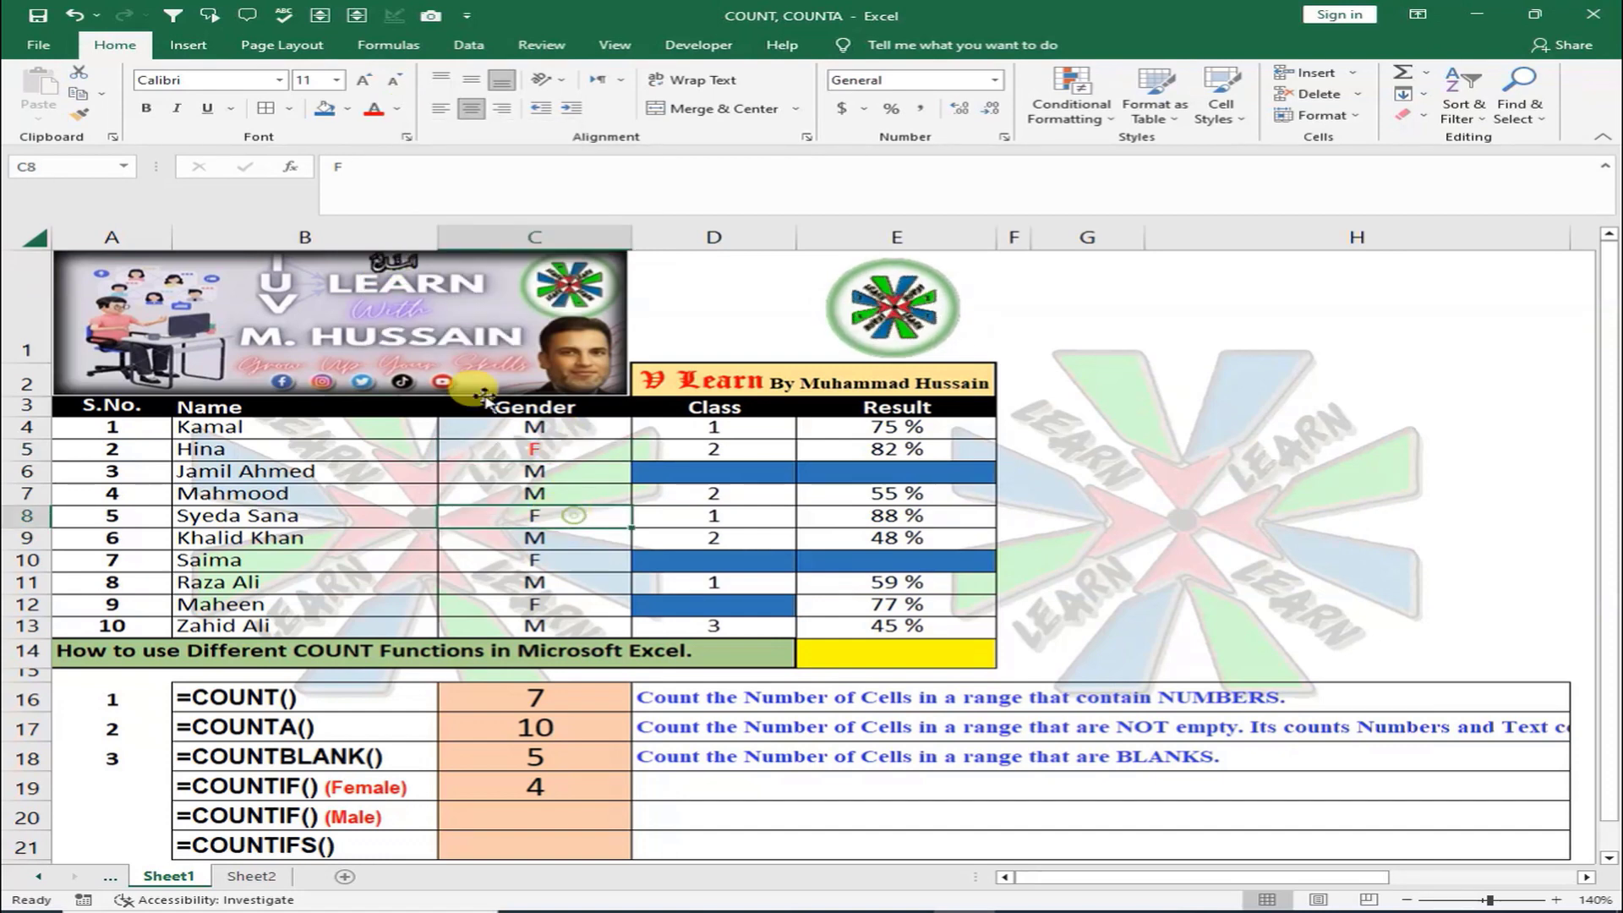
click(373, 108)
click(576, 562)
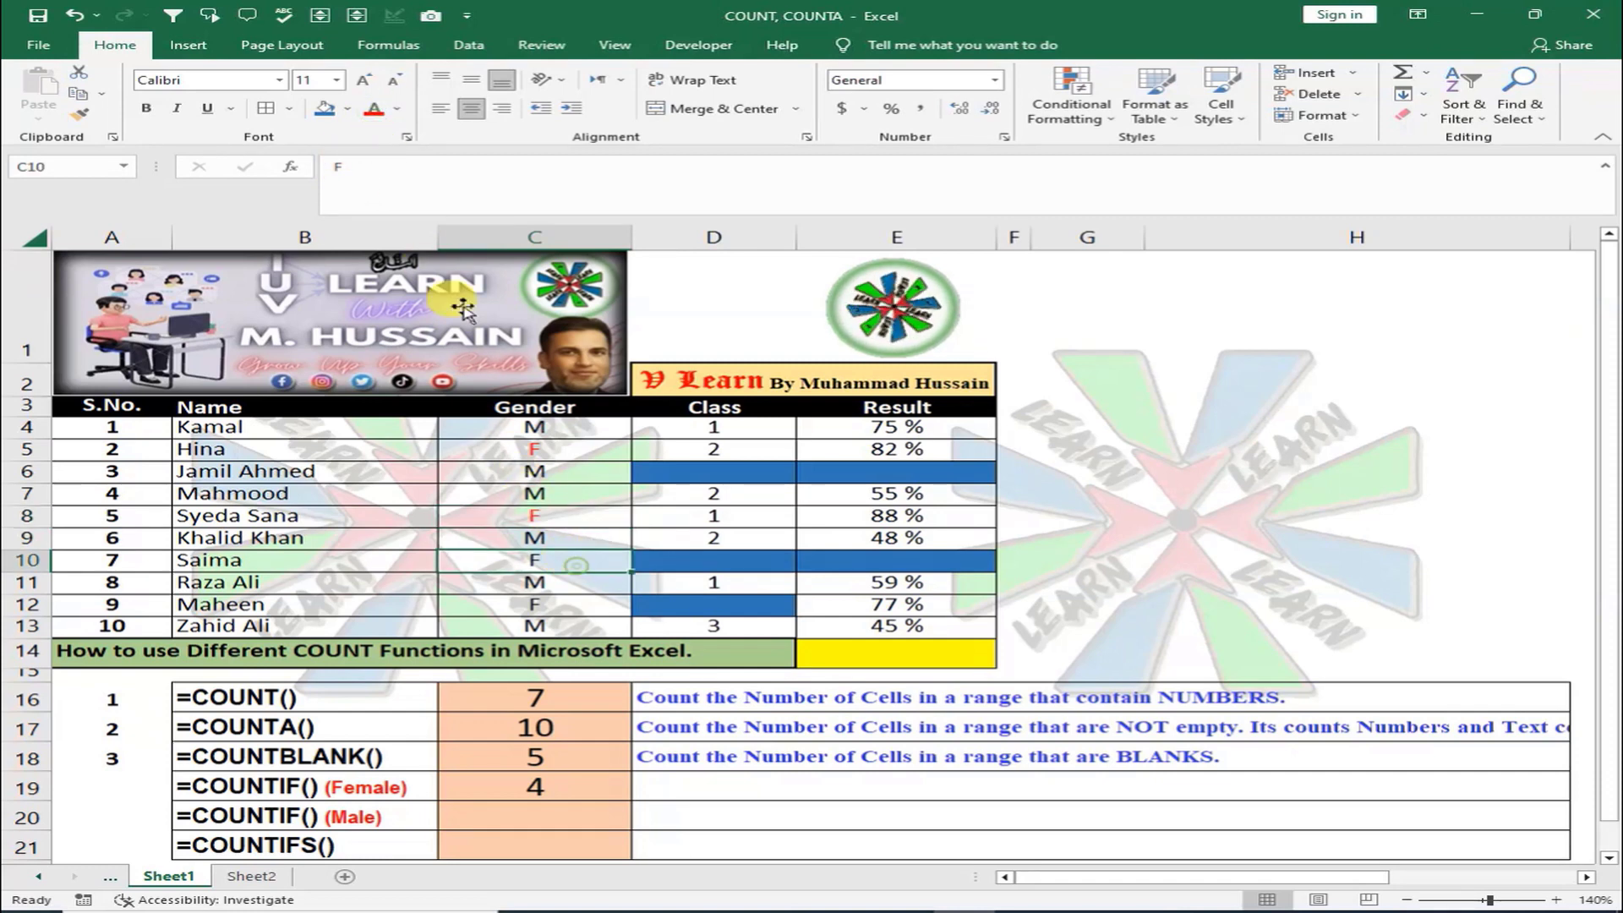
click(372, 108)
click(551, 607)
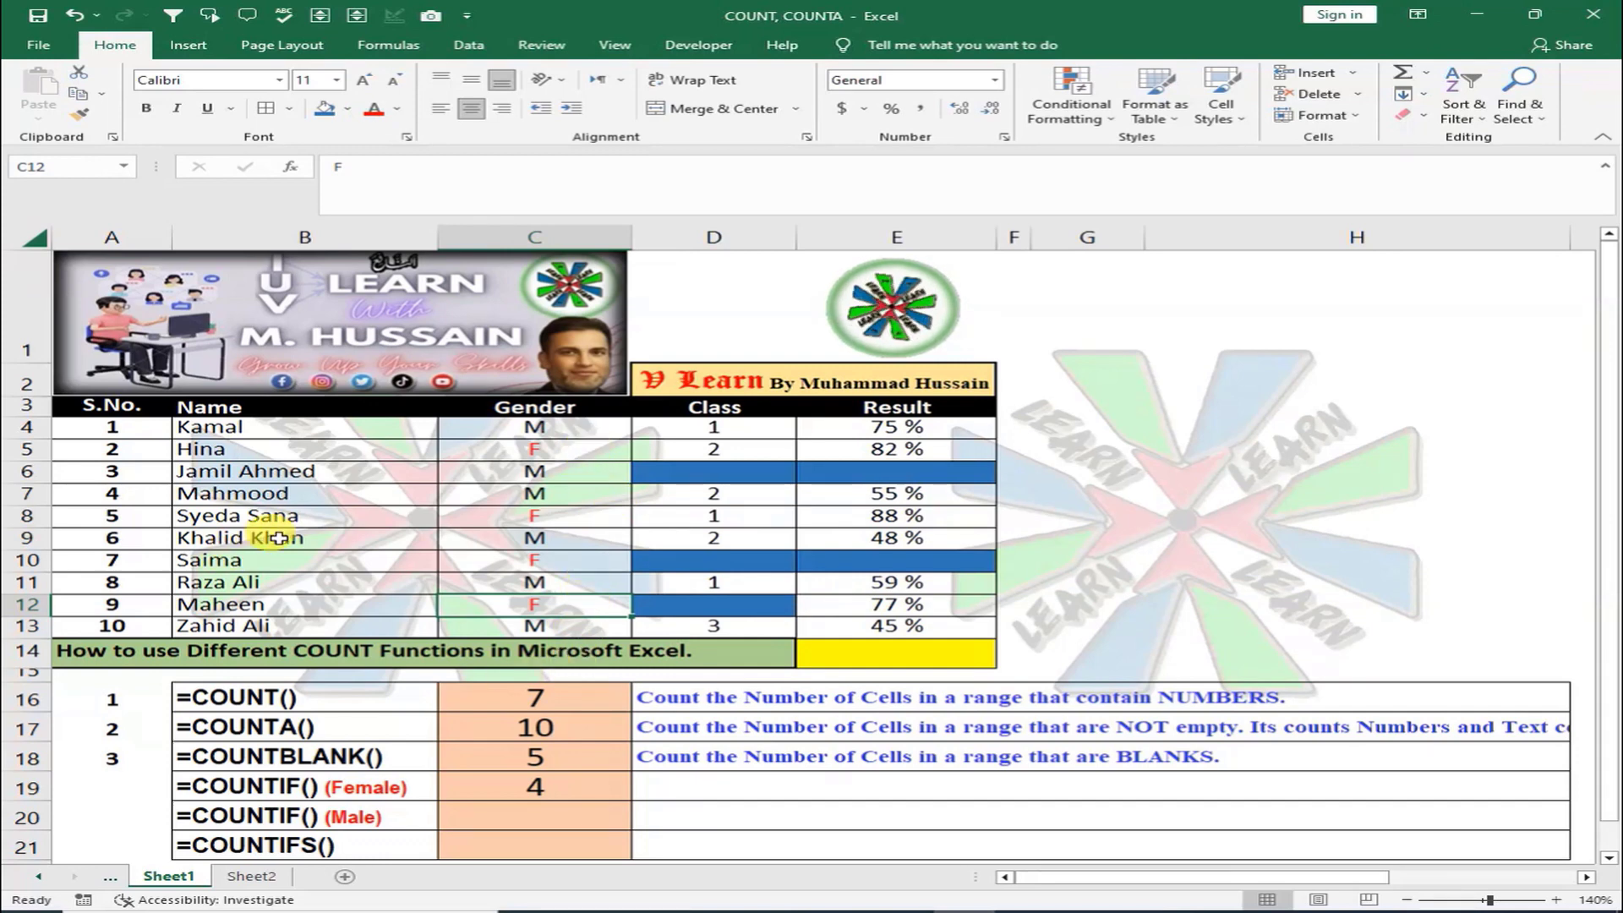
click(528, 786)
click(541, 821)
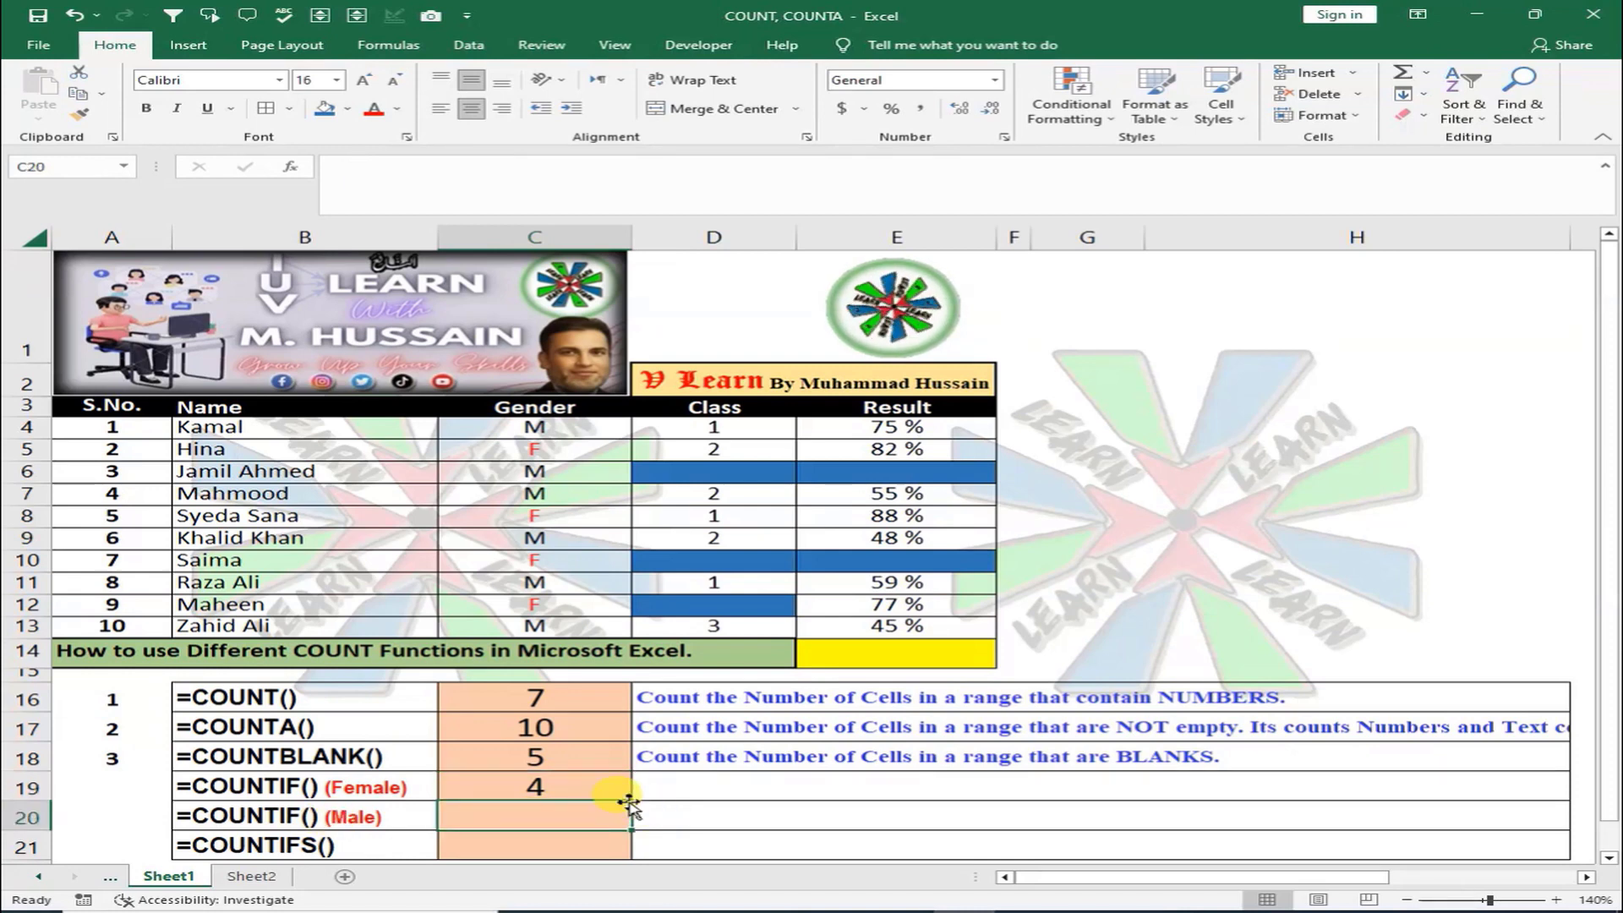
Enter =COUNTIF(C4:C13, "M") in C20 to count the 6 male students
text(=COUNT)
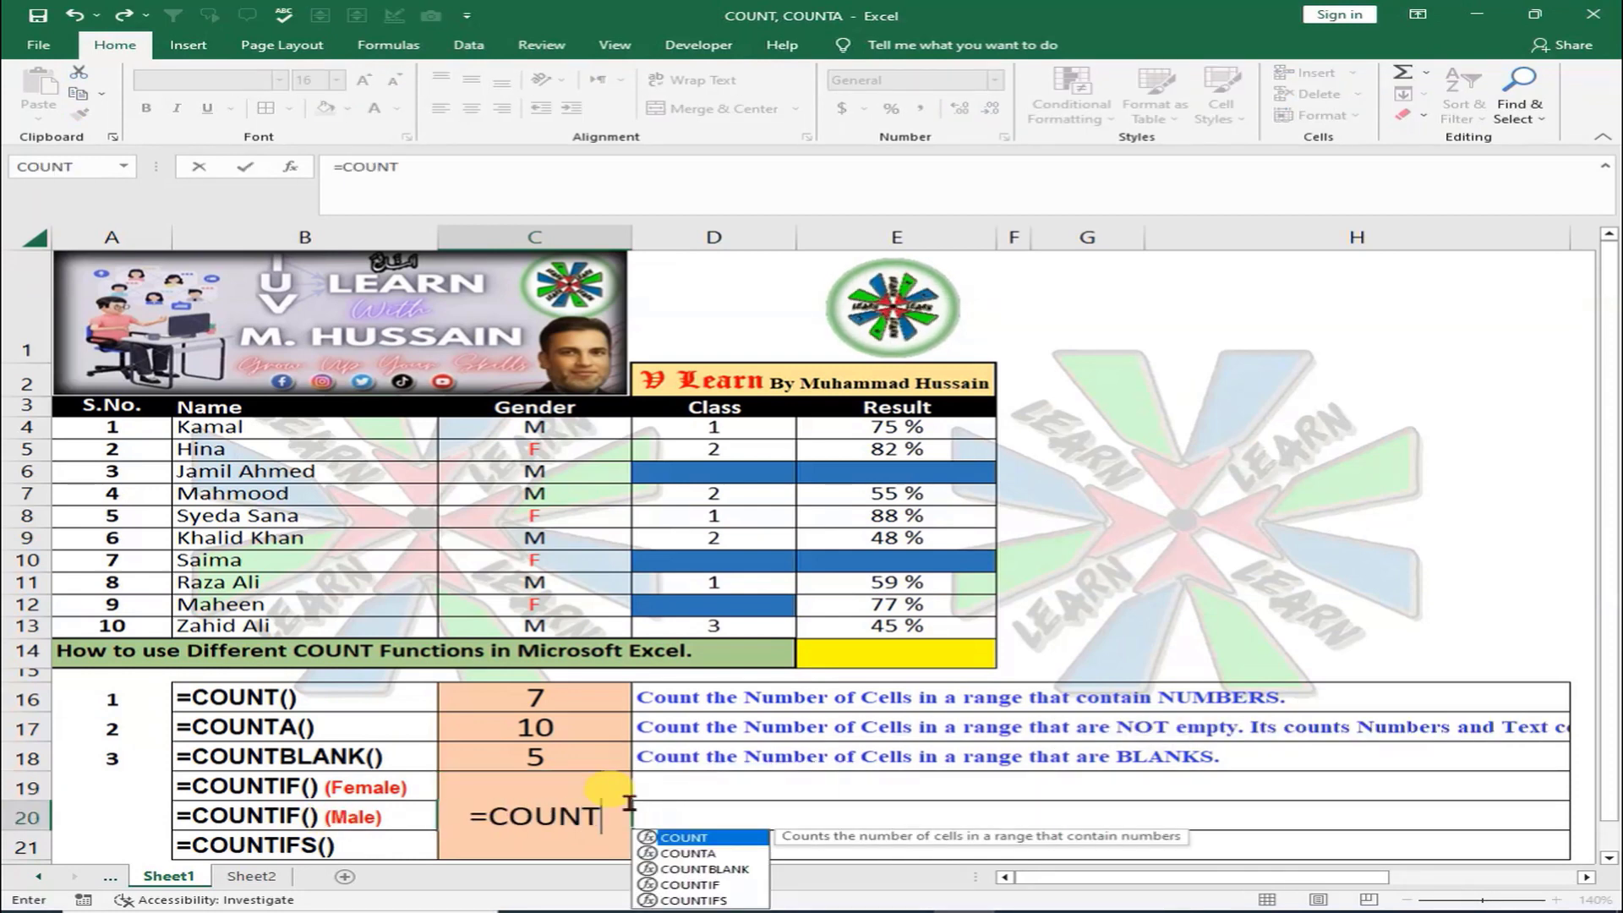
text(IF)
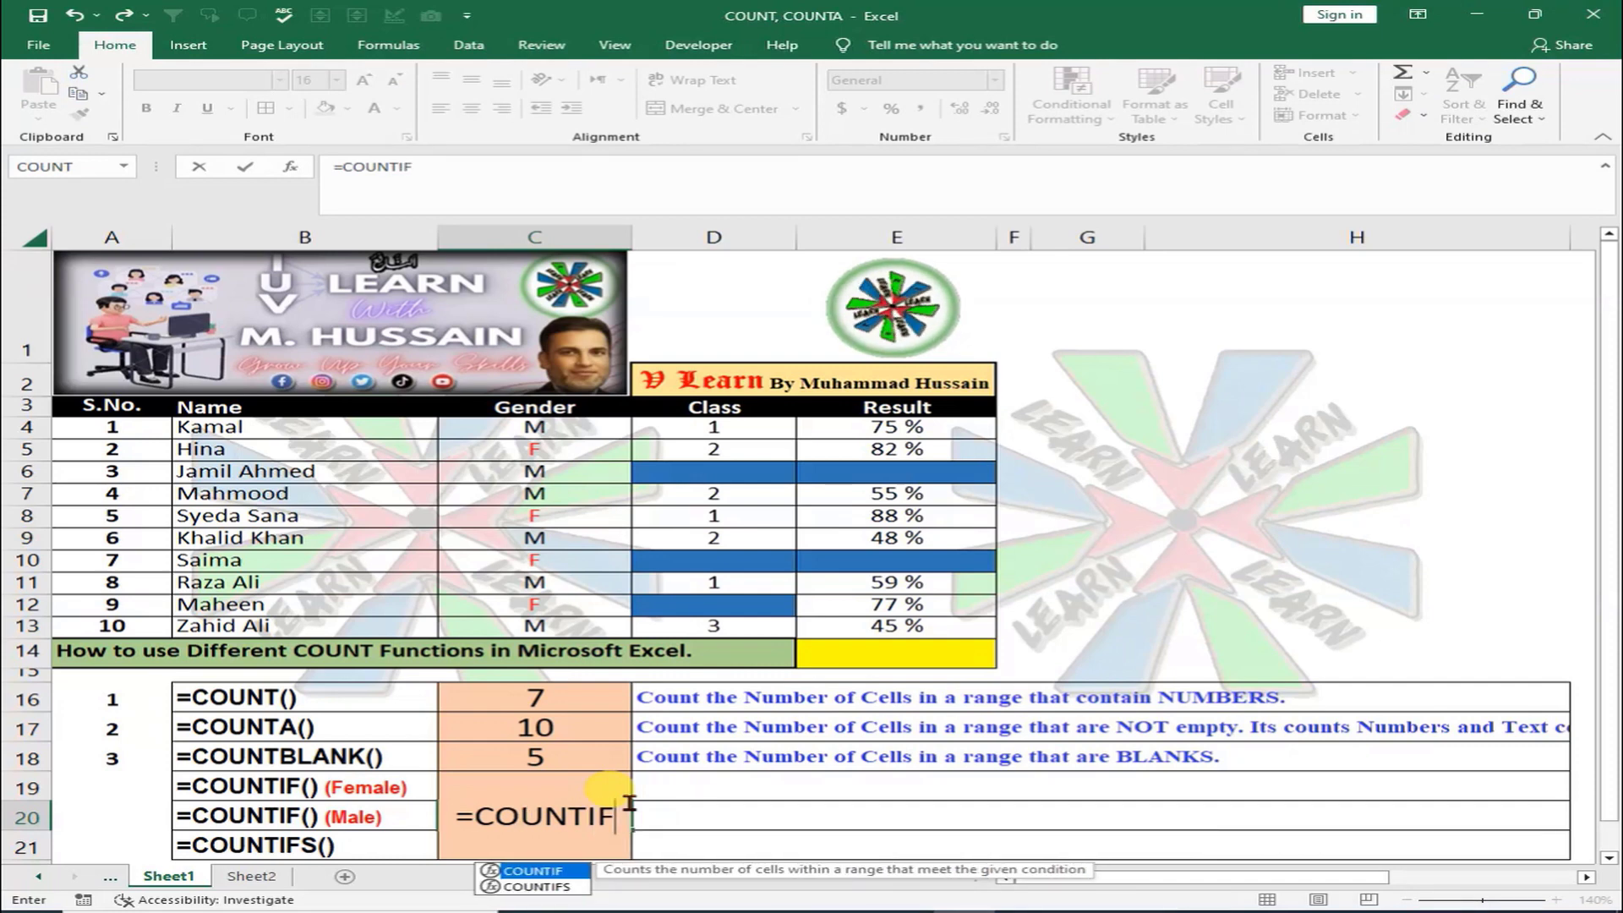
text(()
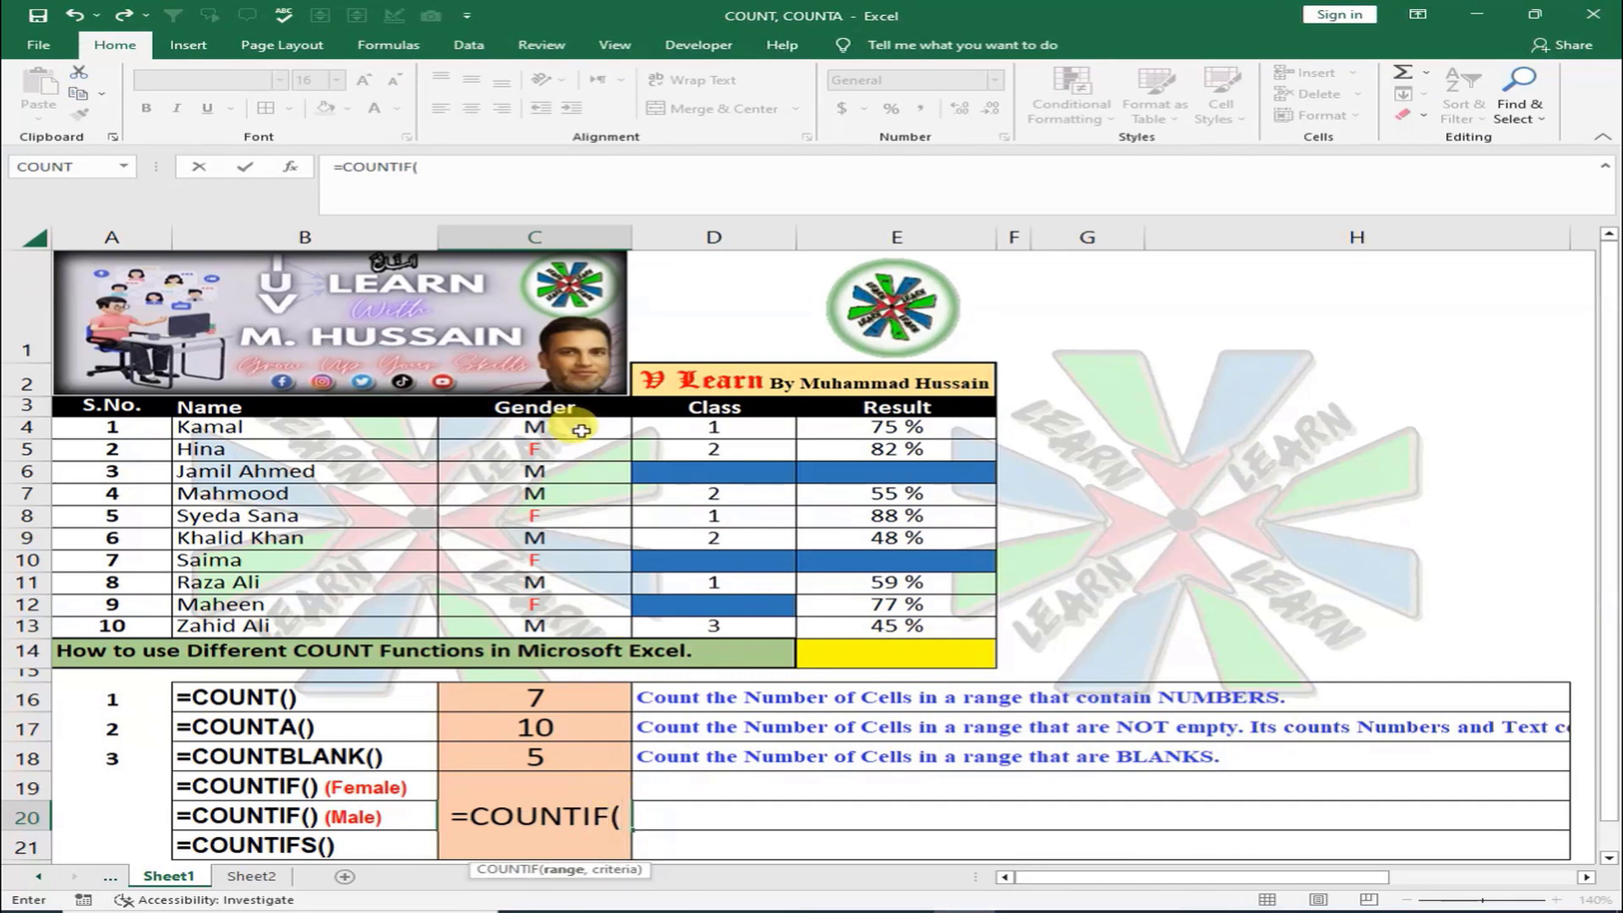
drag(575, 427, 578, 627)
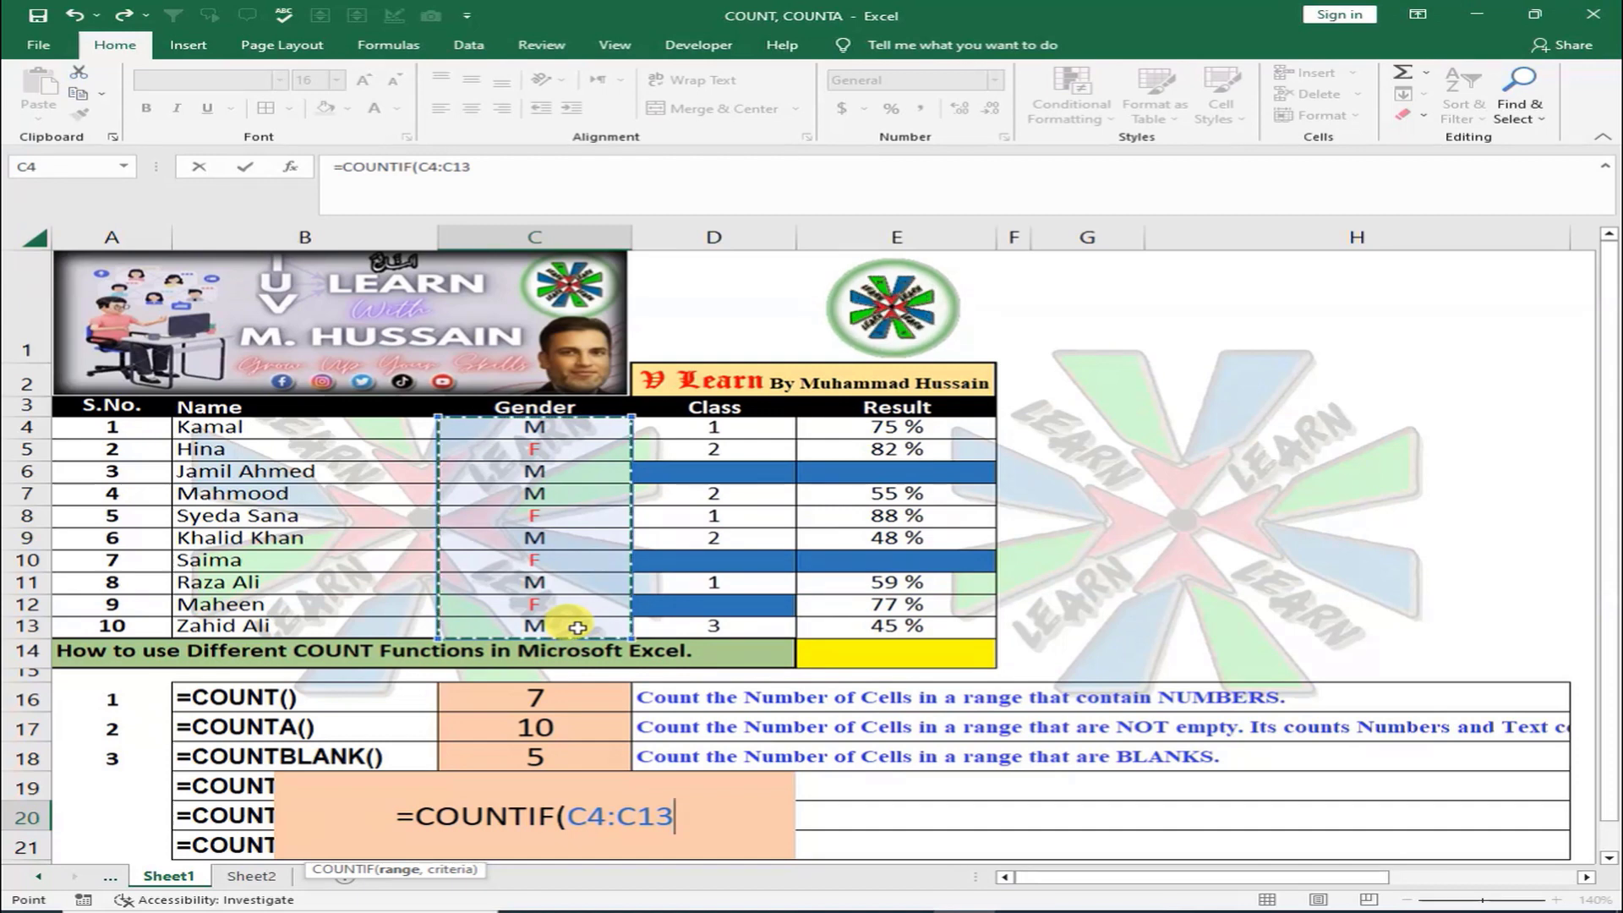
text(, "M)
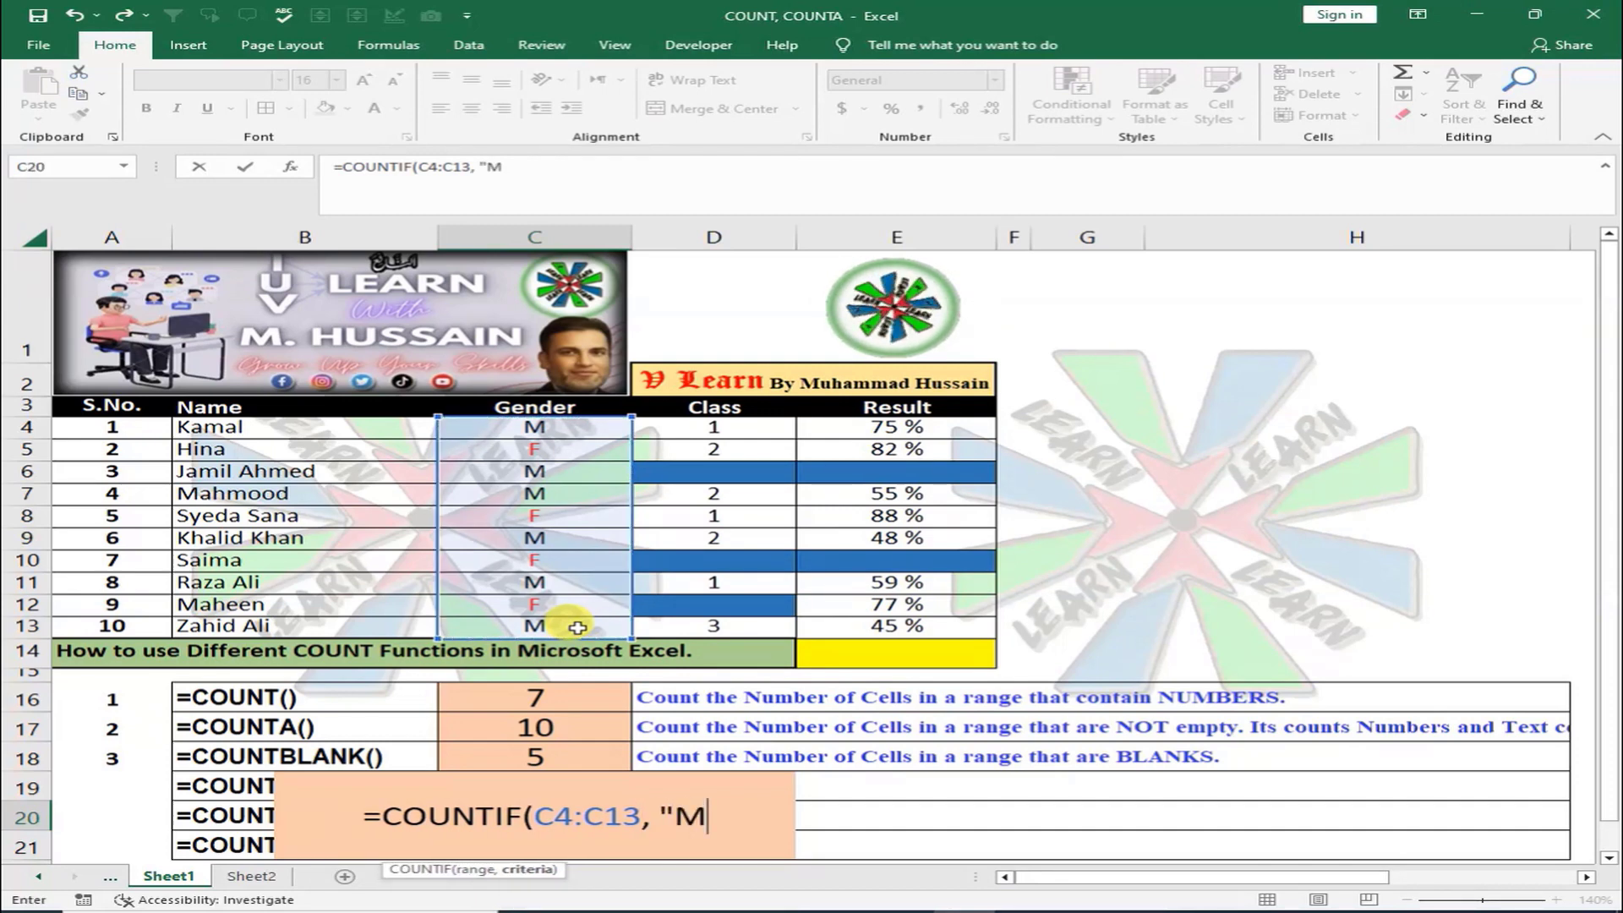
text(")
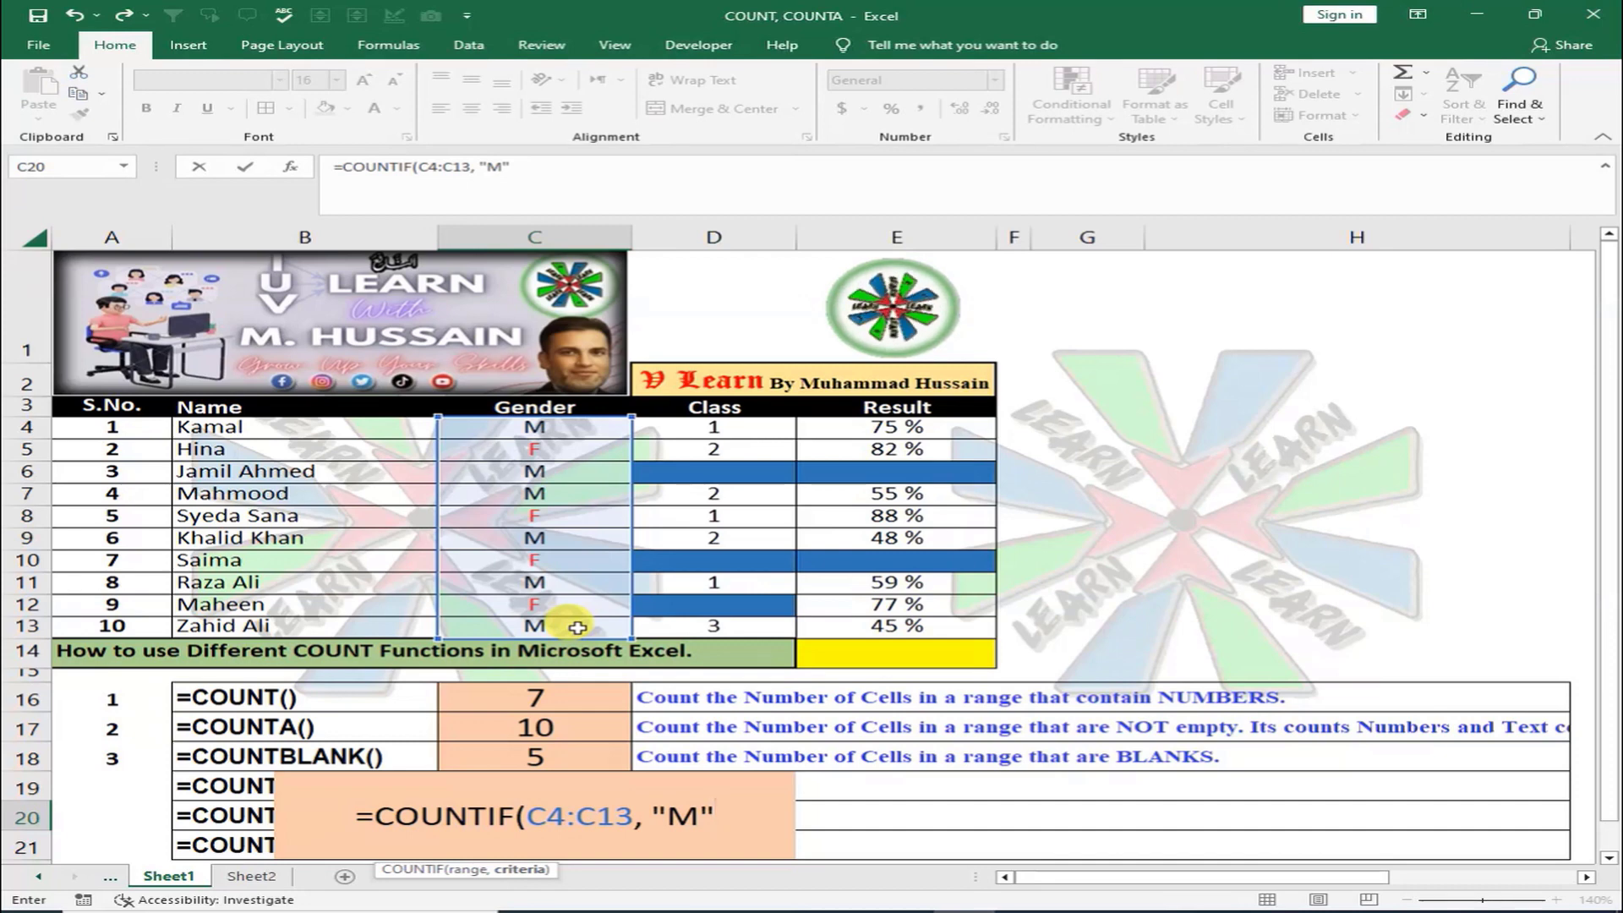
text())
key(Return)
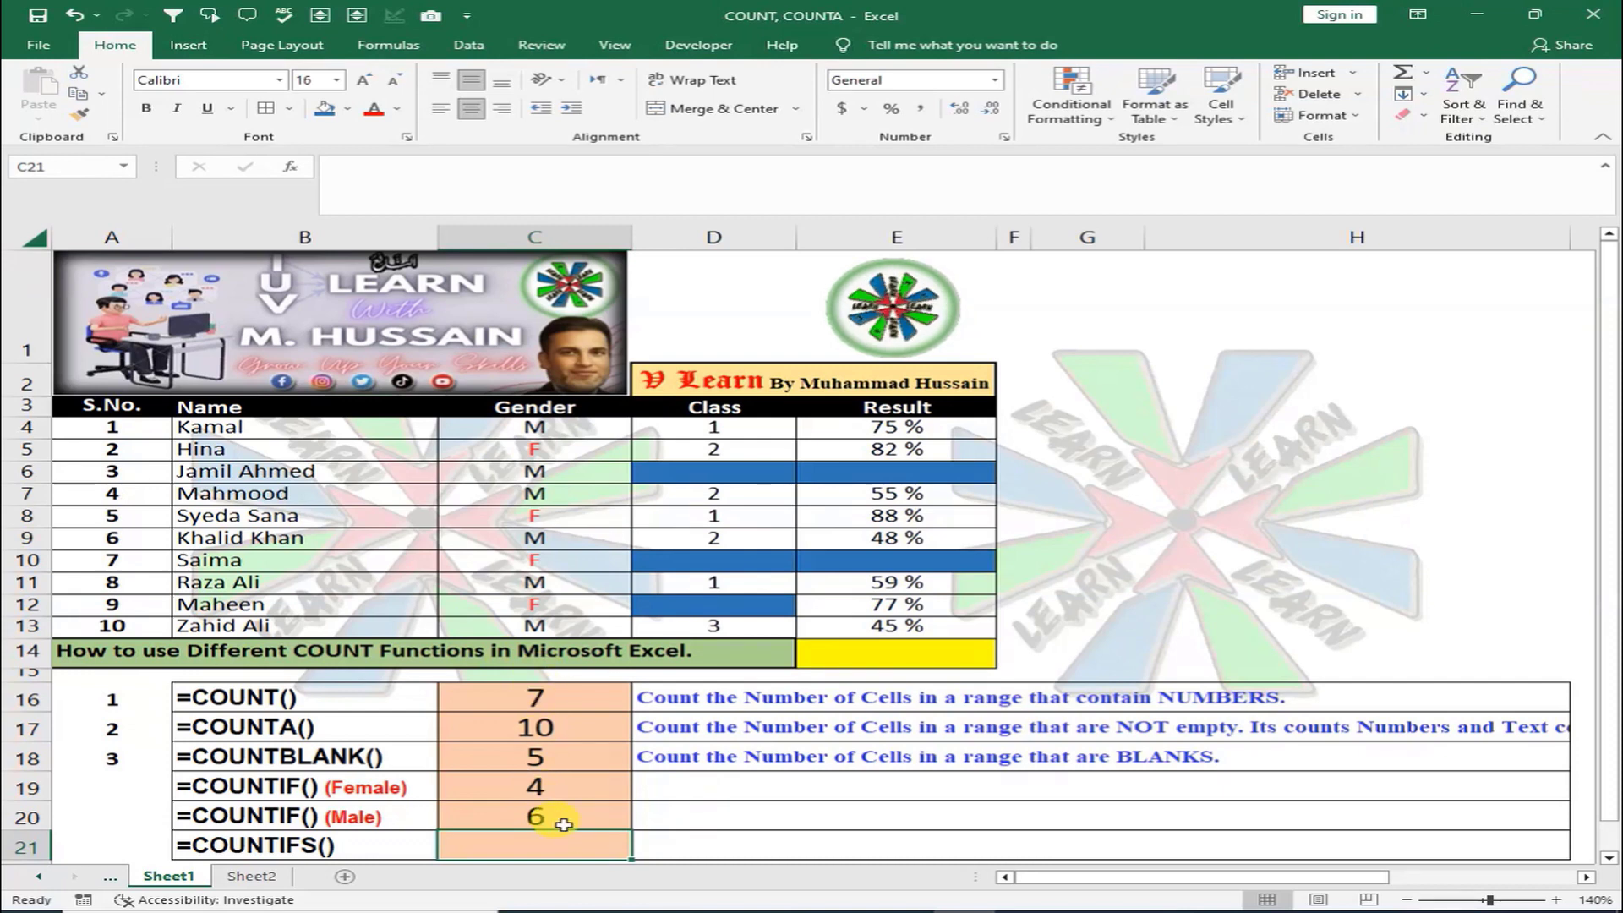
Enter serial numbers 4 and 5 in A19 and A20, then check the D20 description
click(80, 786)
text(4)
key(Return)
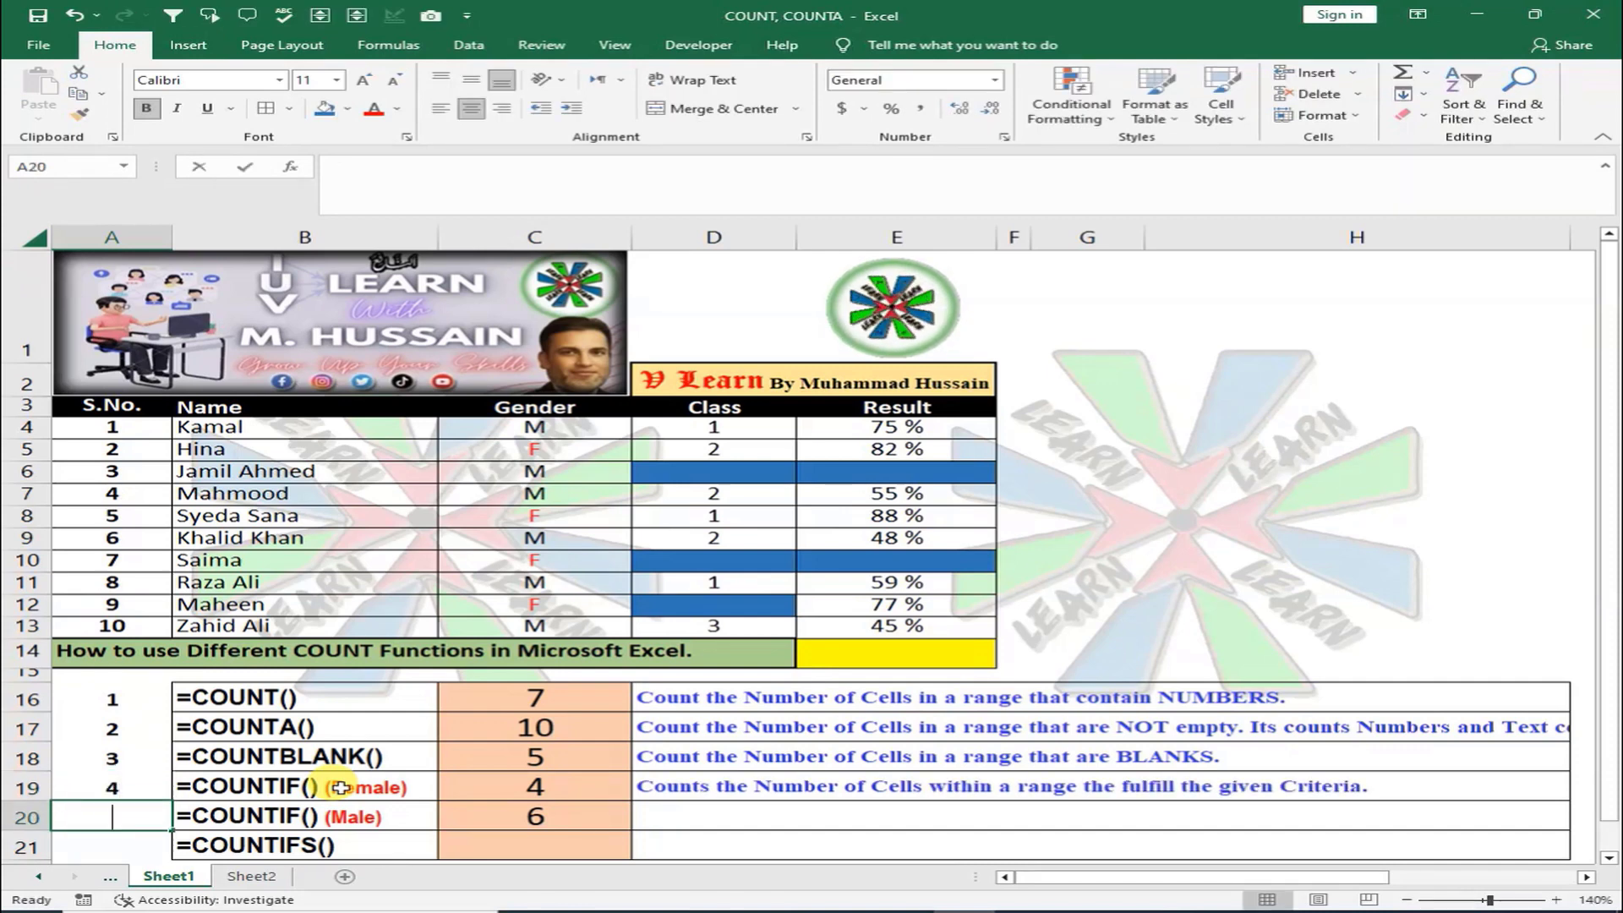
text(5)
key(Return)
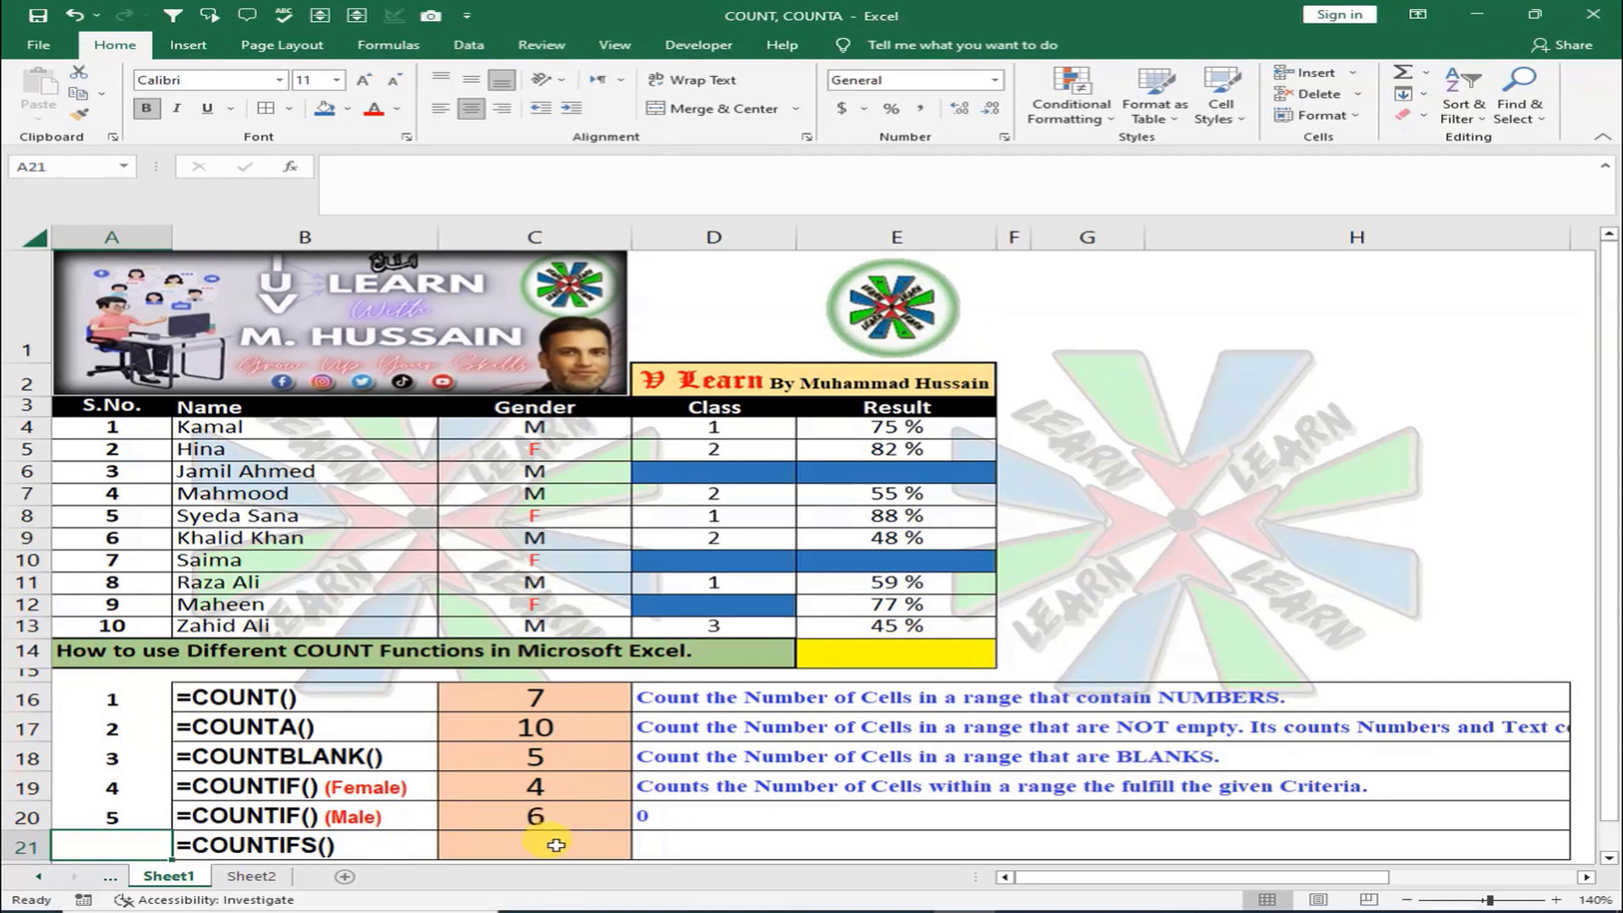
click(640, 817)
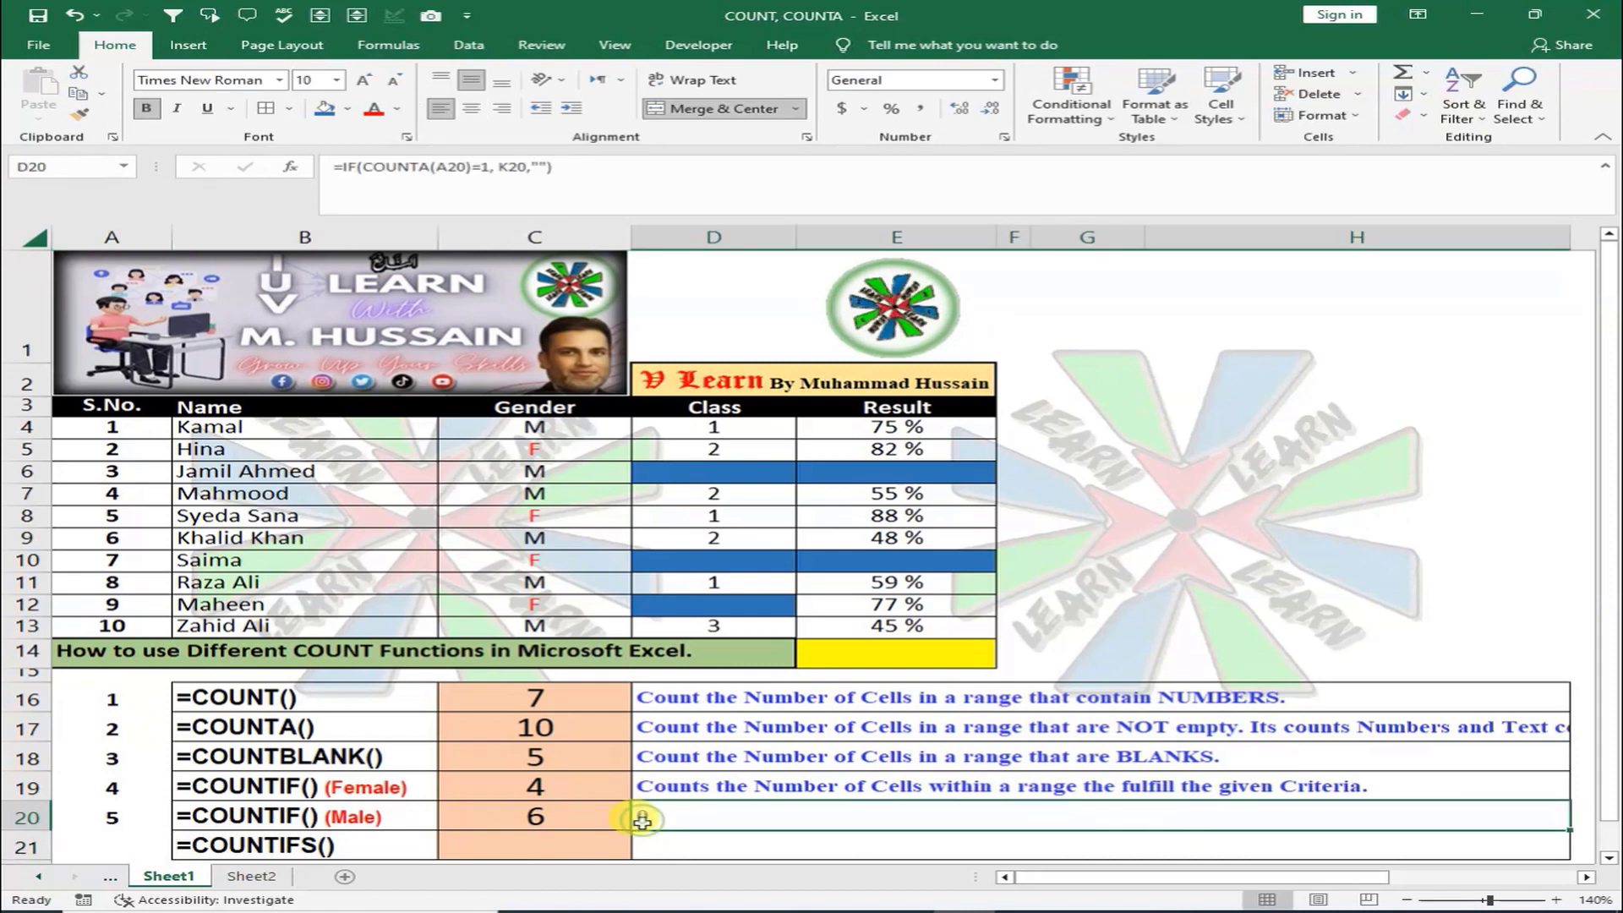
click(564, 841)
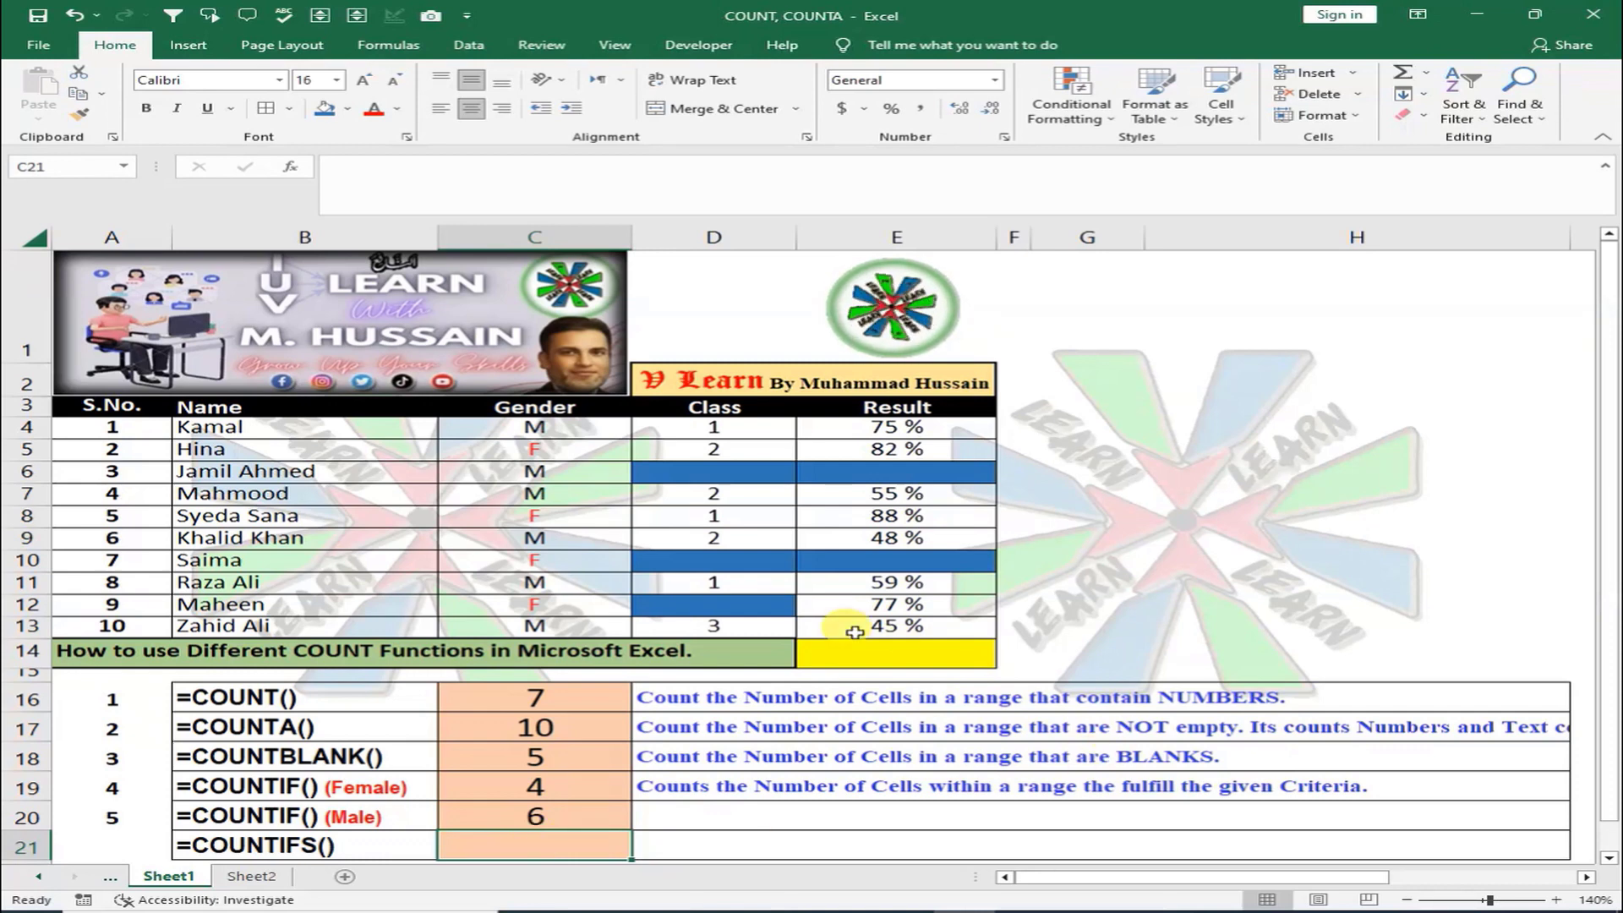
Enter =COUNTIFS(C4:C13, "M", E4:E13, ">50") in C21, returning 3
text(=)
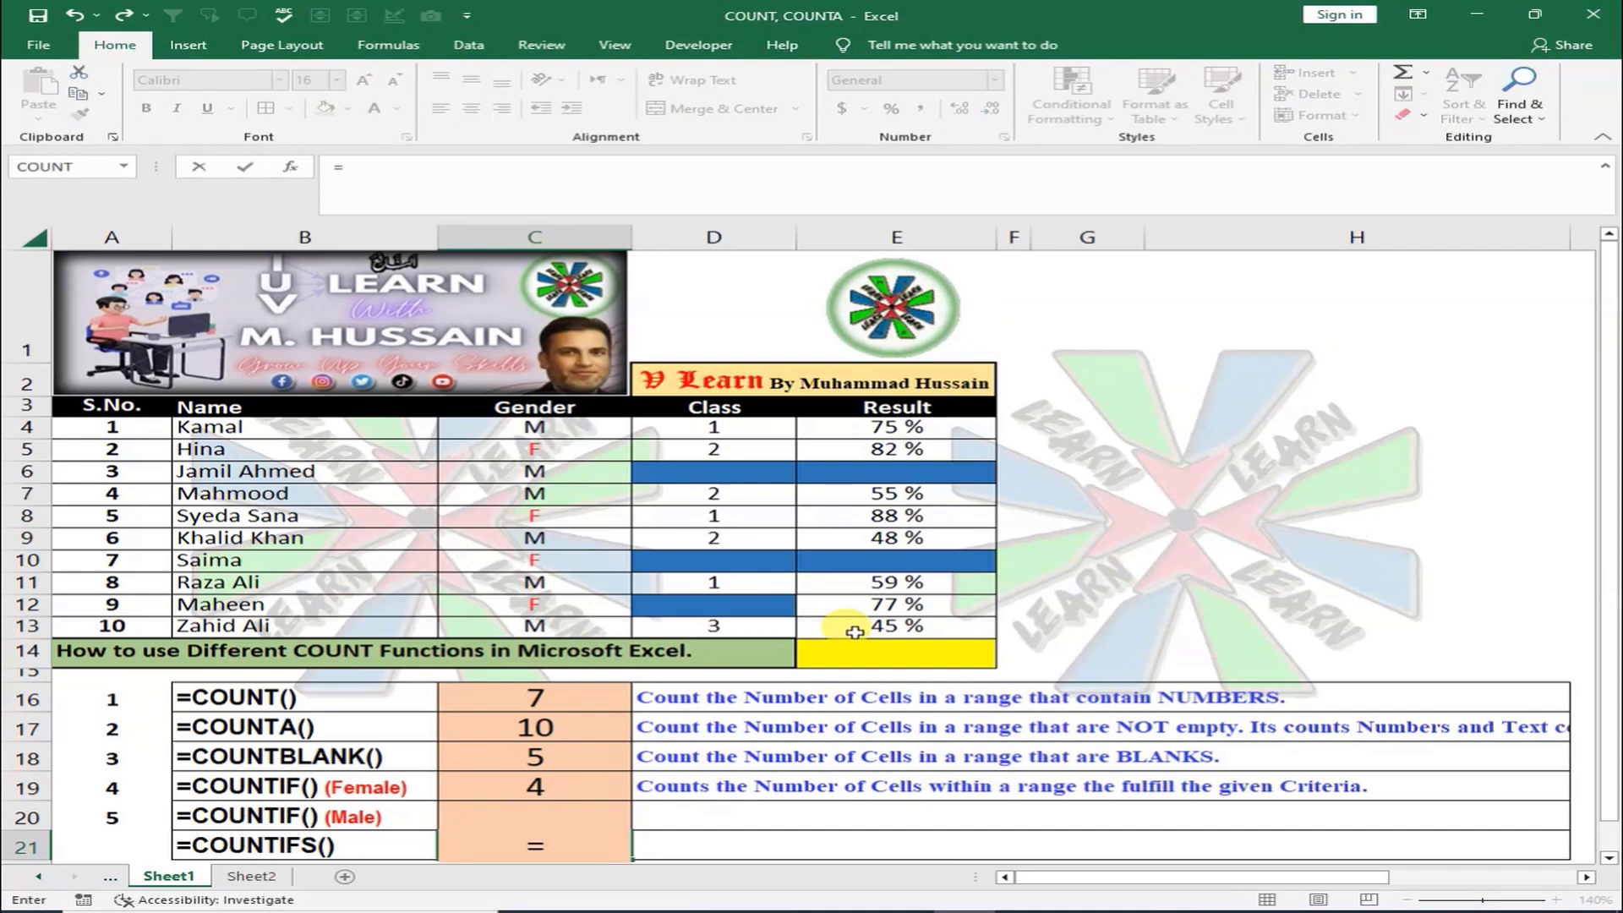
text(COUNT)
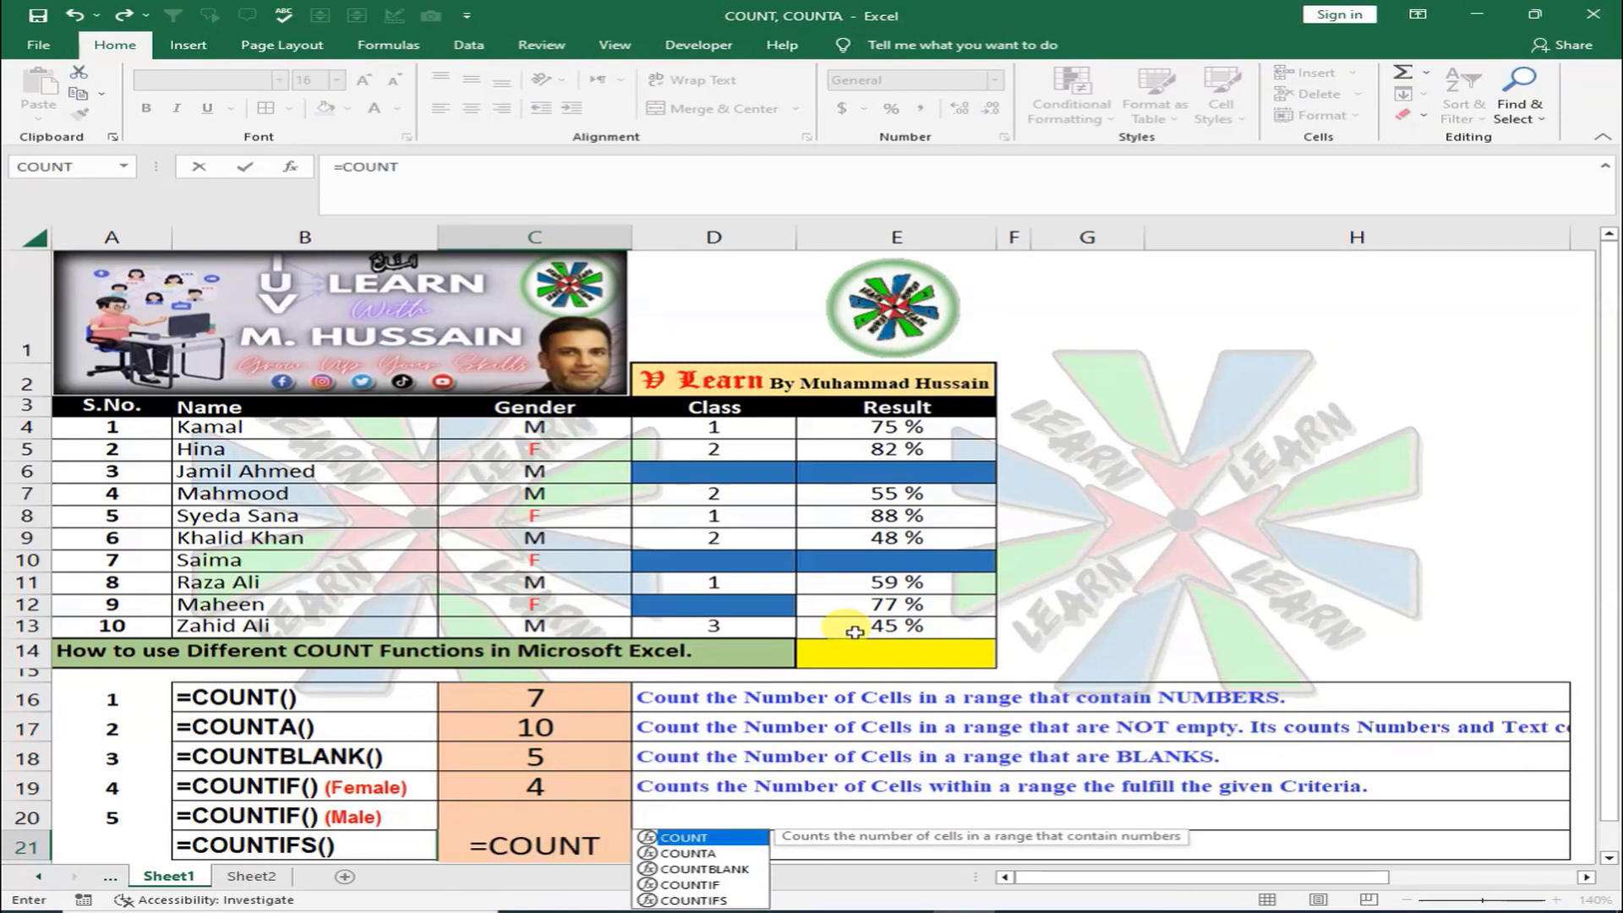
text(IFS)
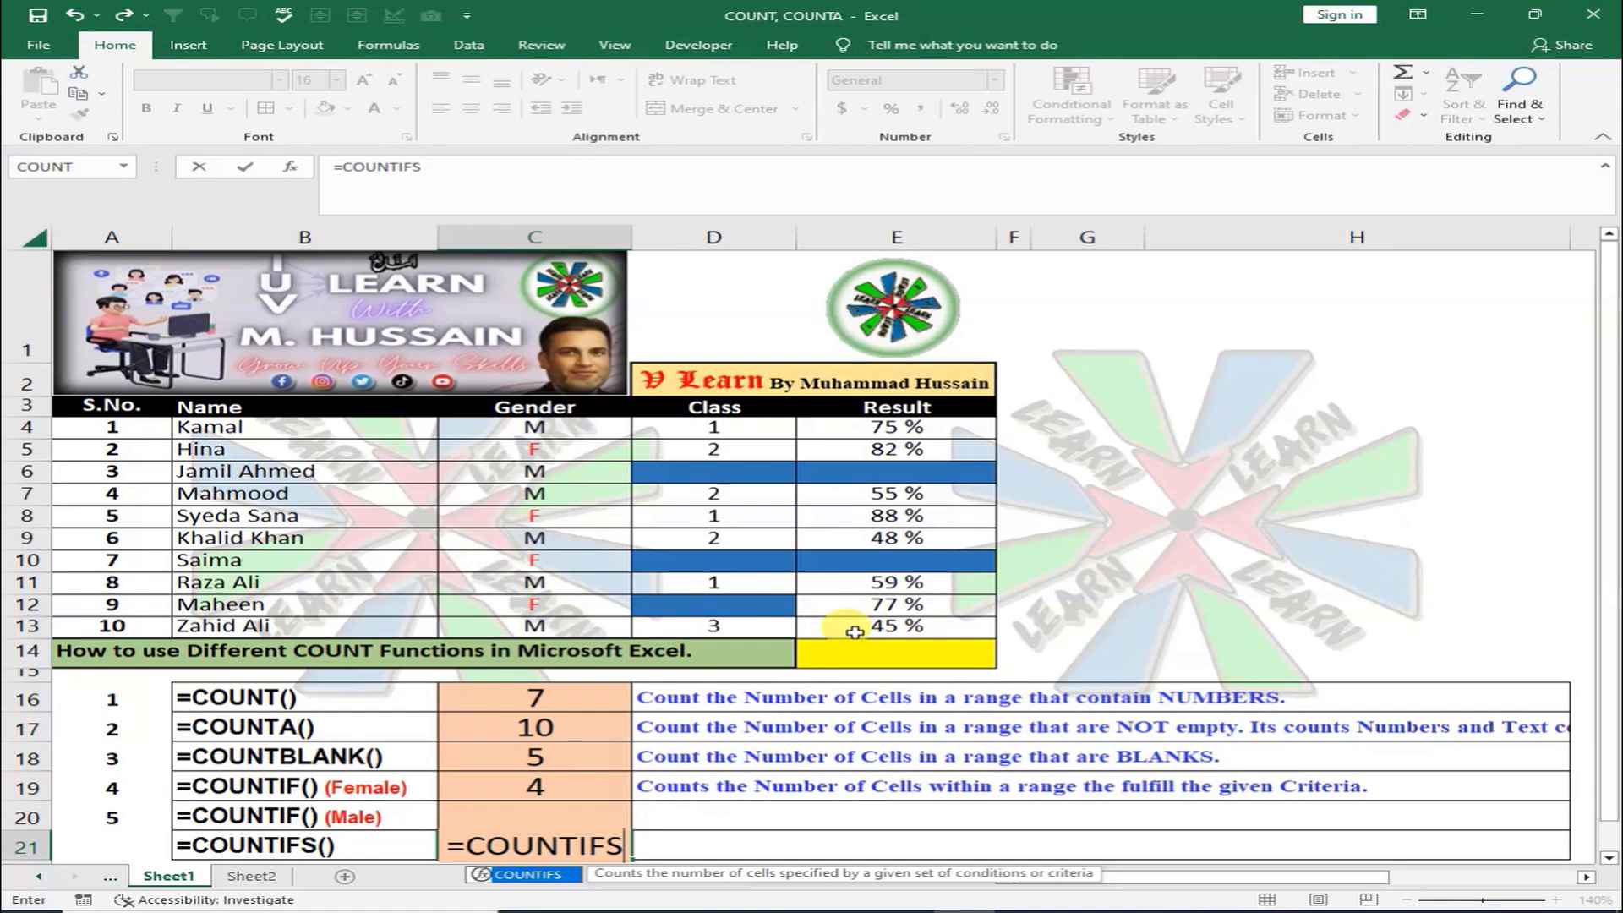
text(()
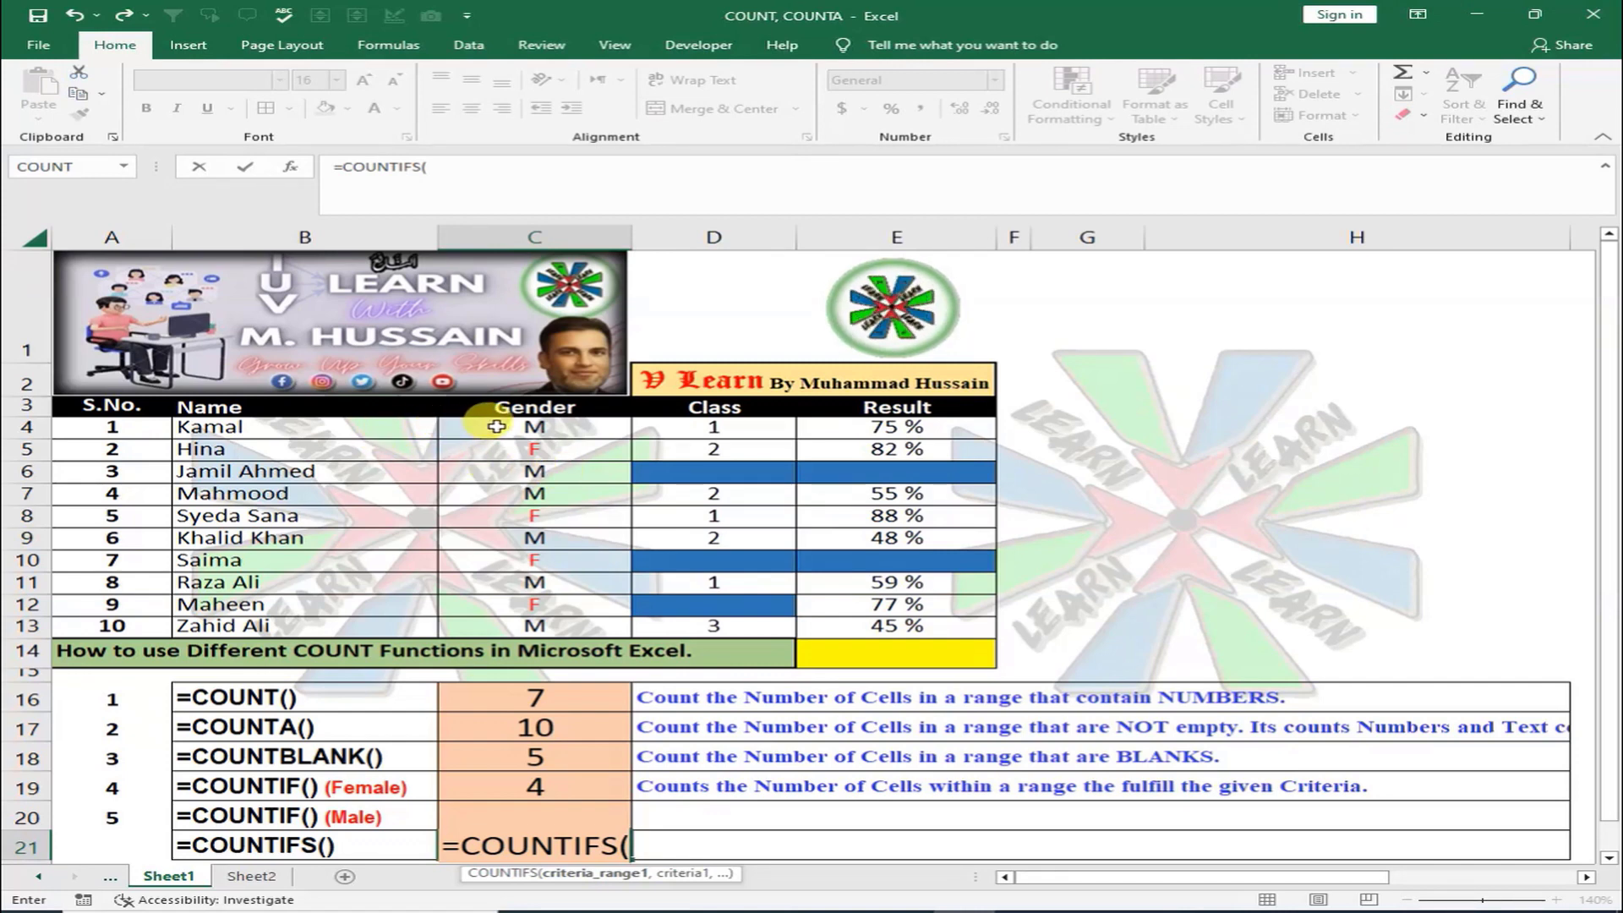
drag(496, 426, 509, 627)
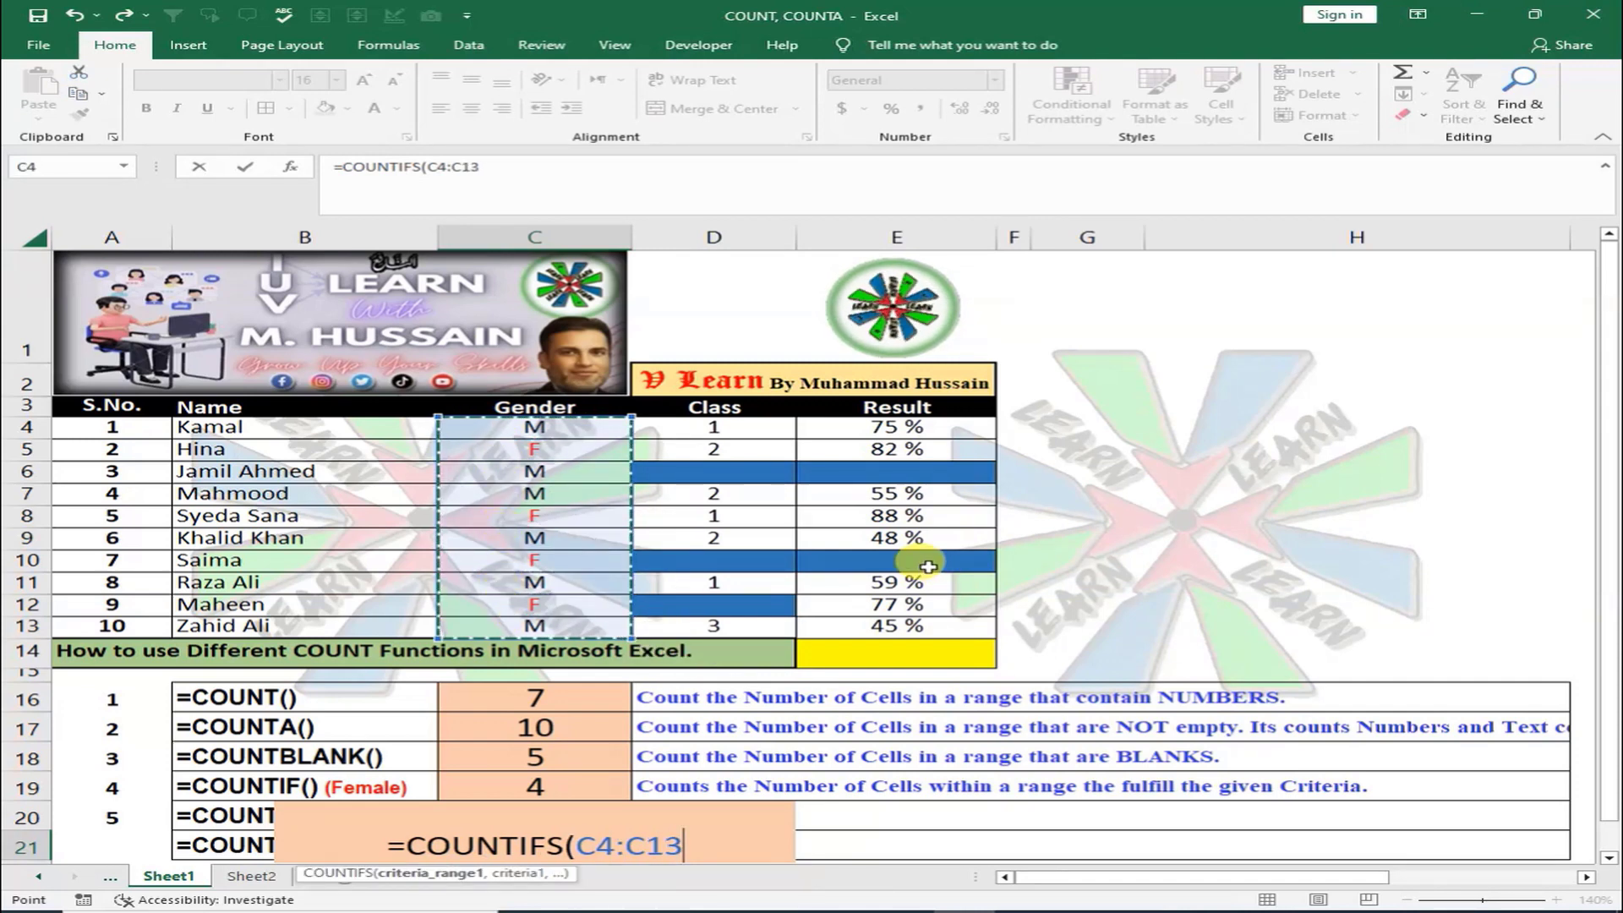
text(,)
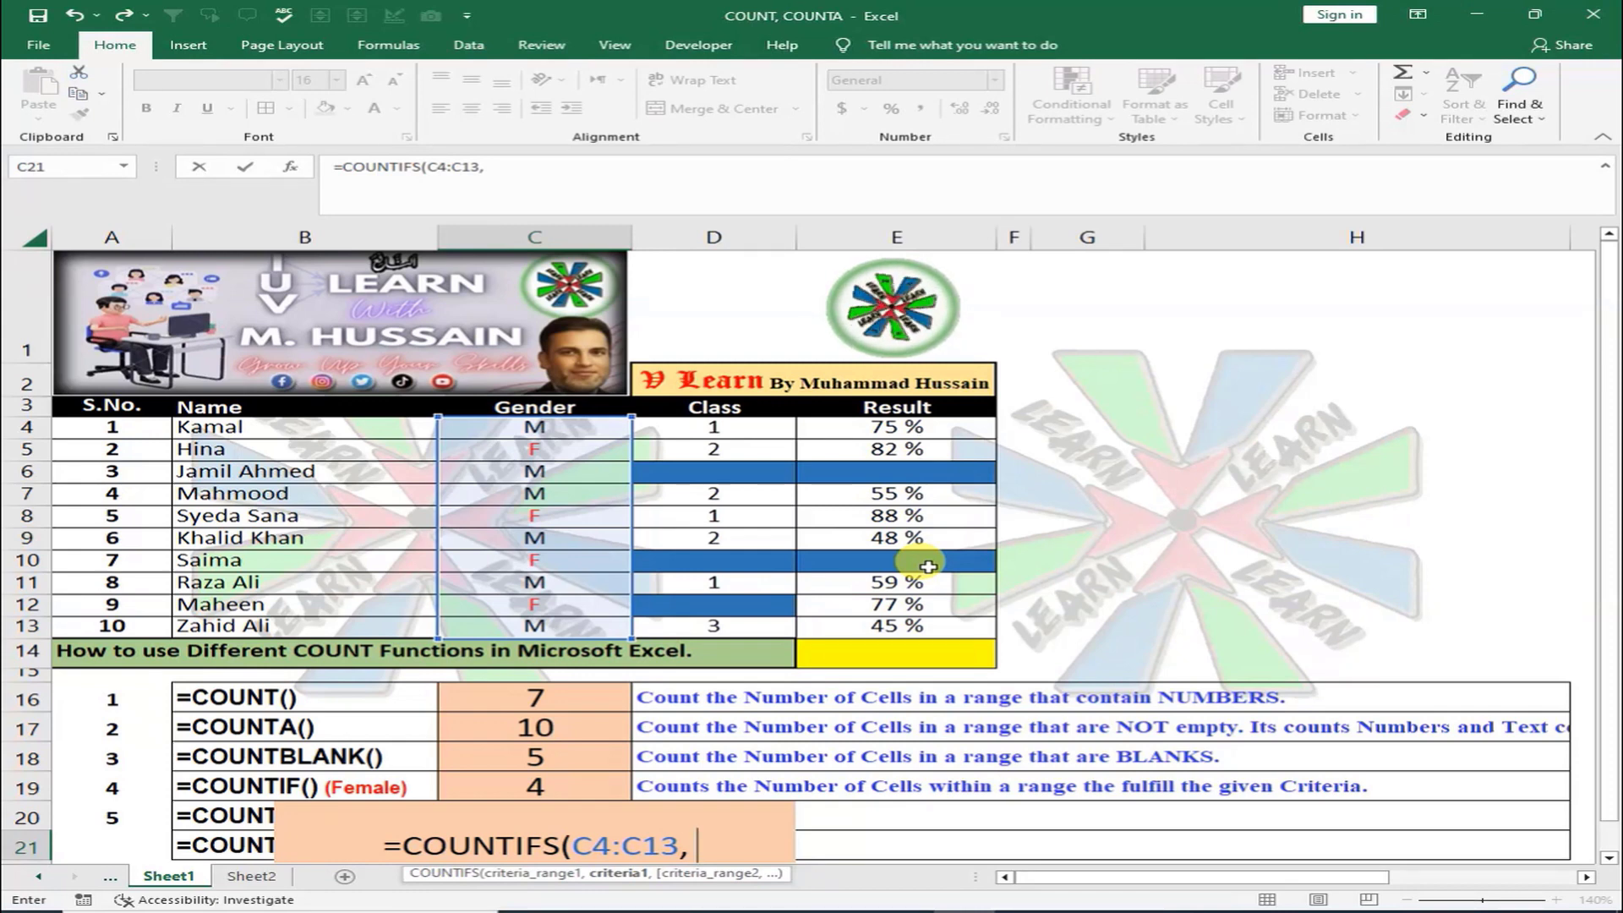
text( "M",)
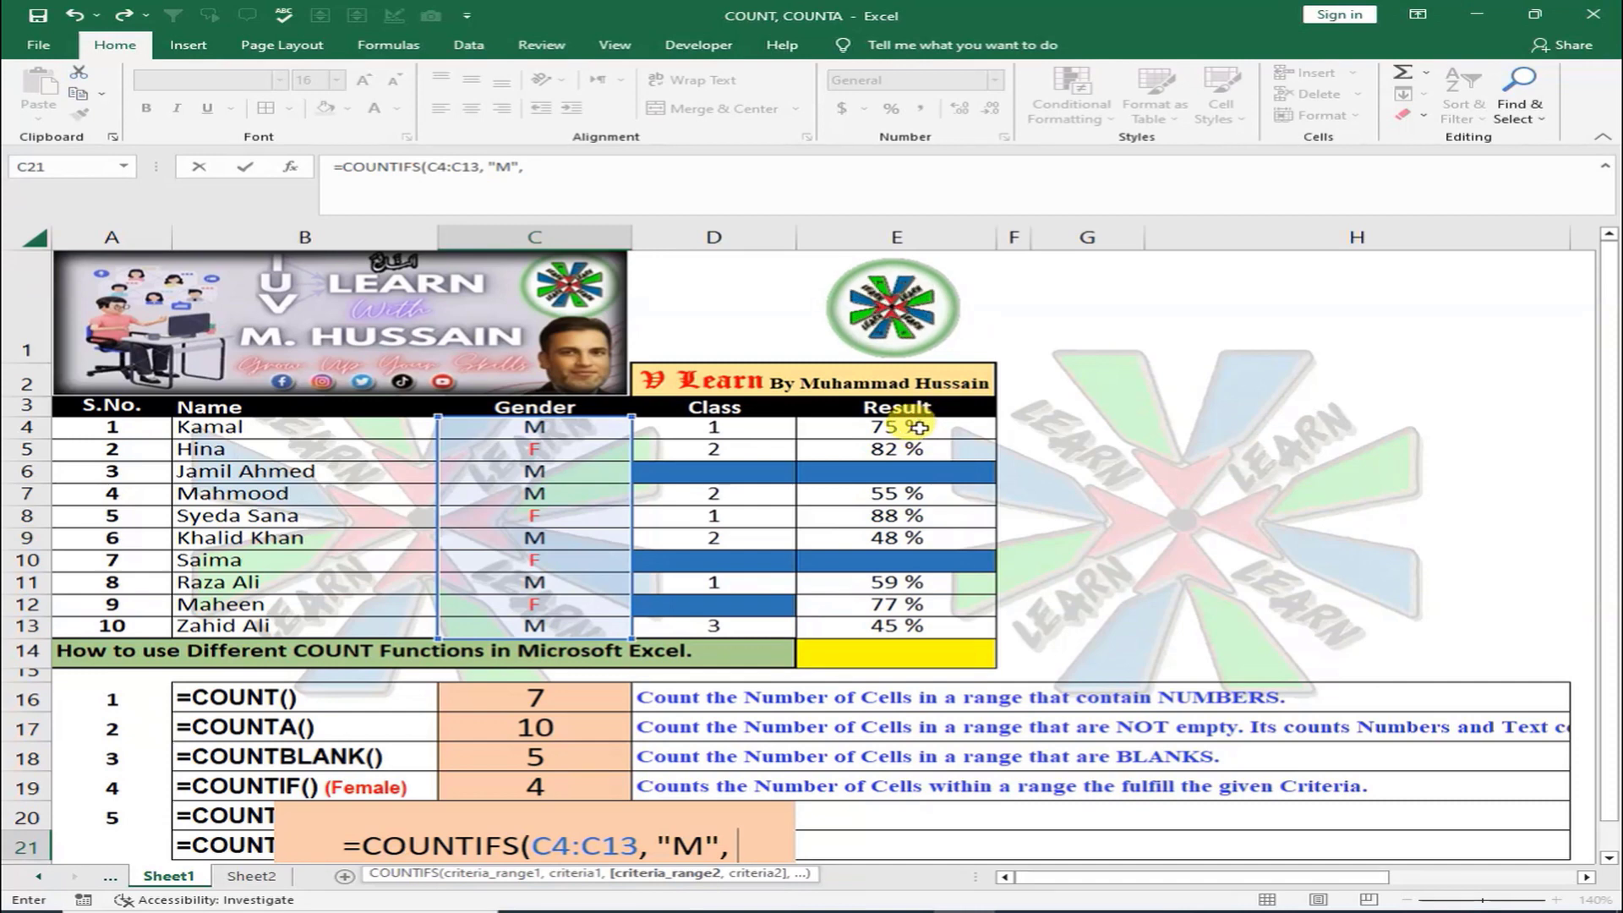
drag(918, 426, 955, 618)
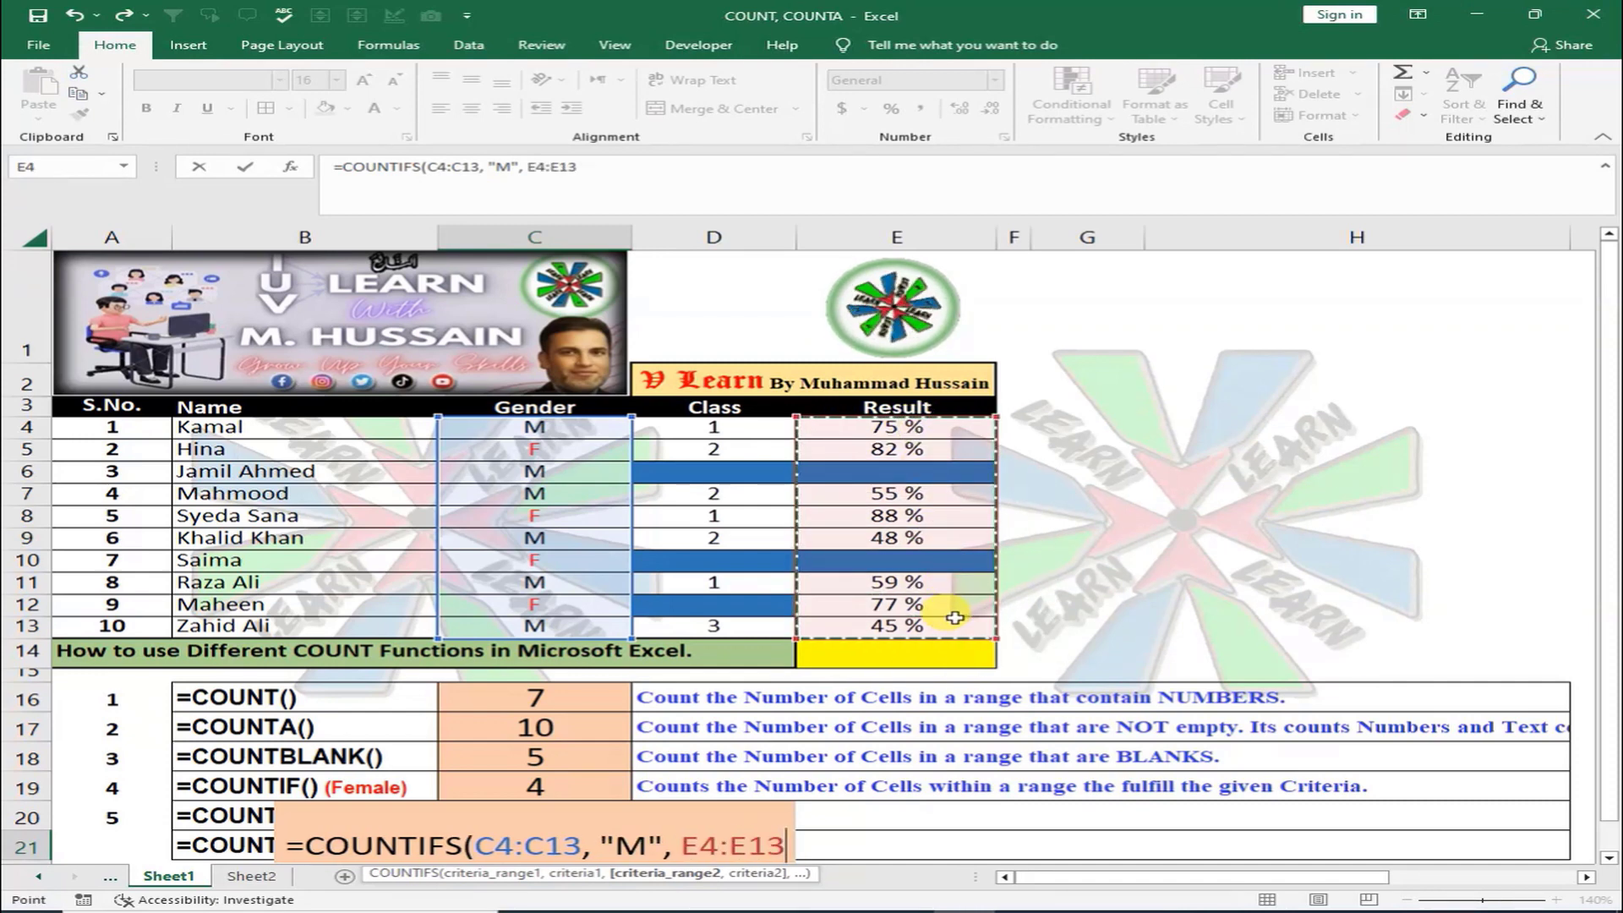
text(,)
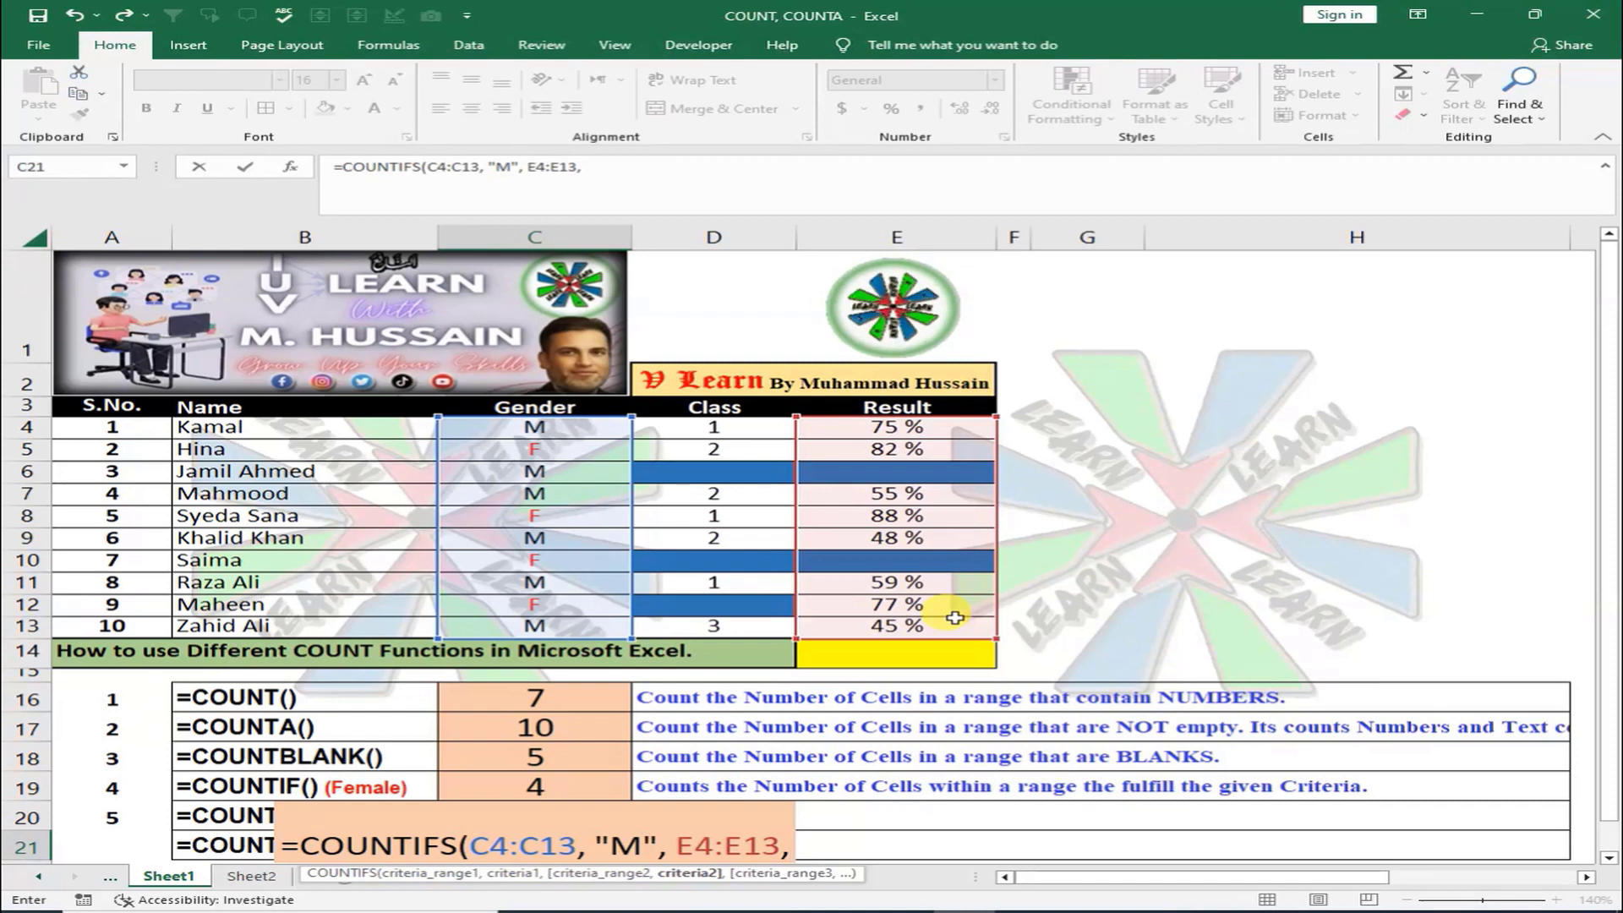
text( ")
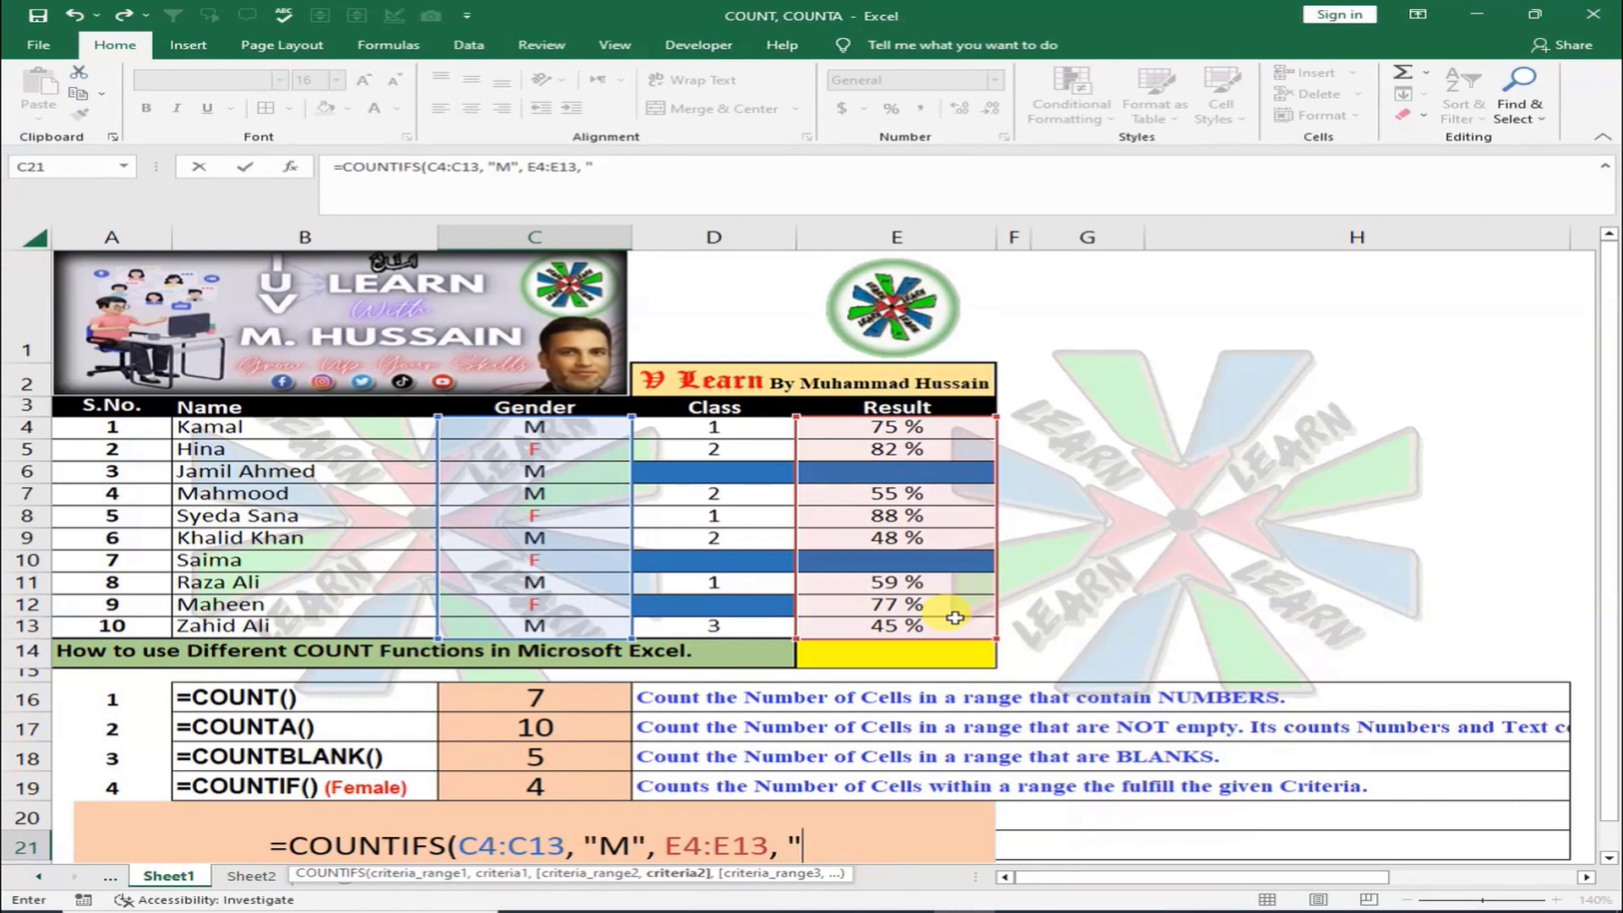
text(>)
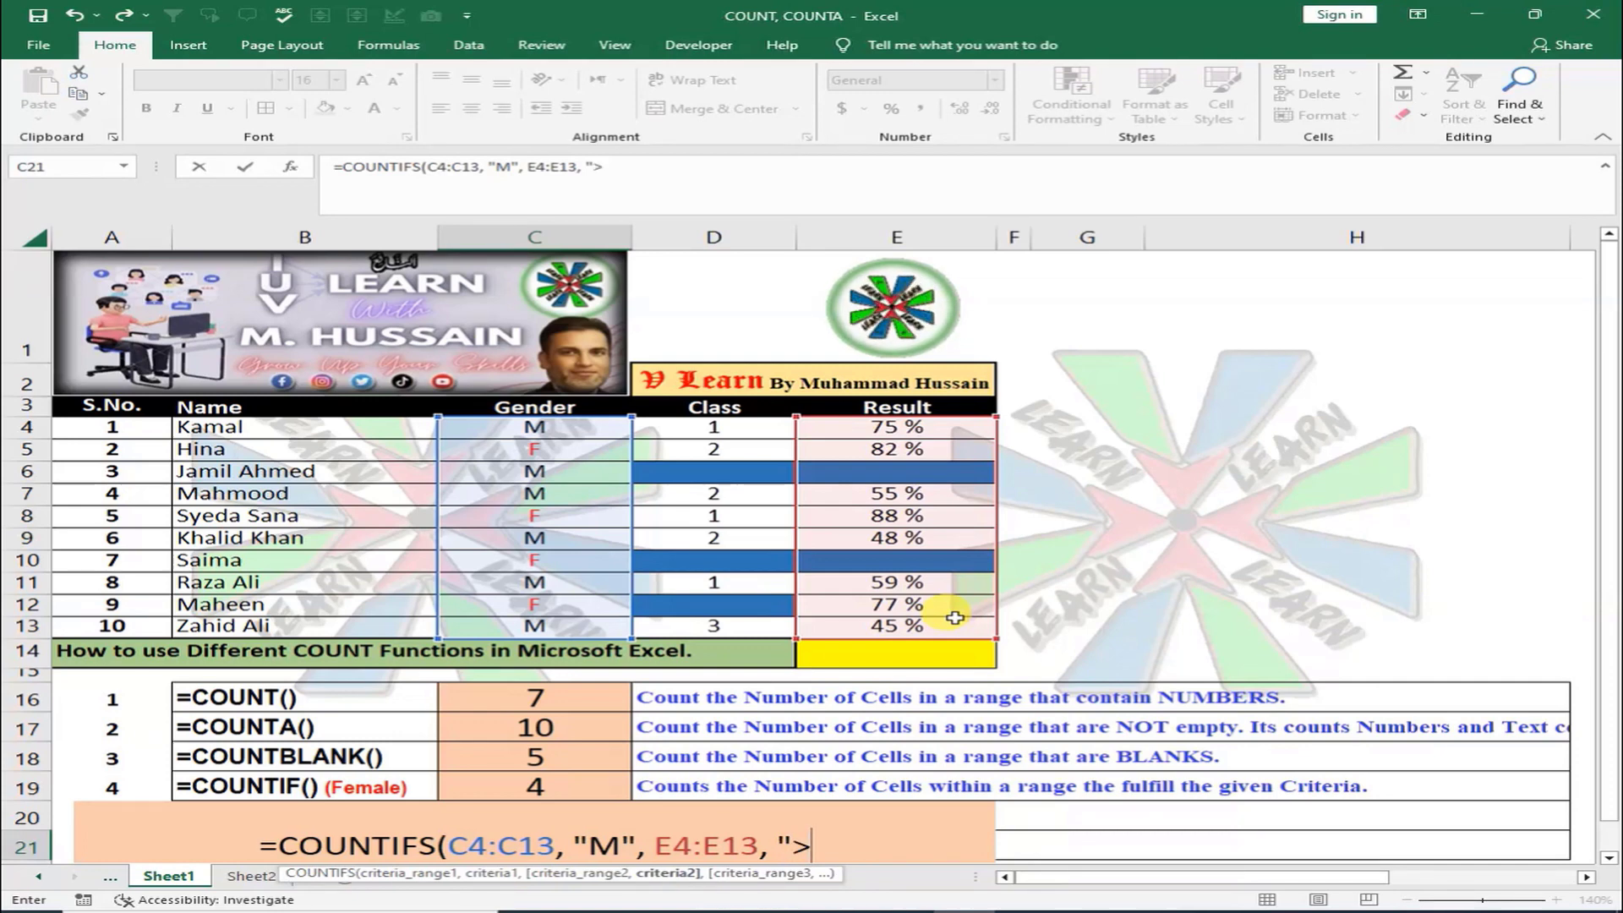
text(50)
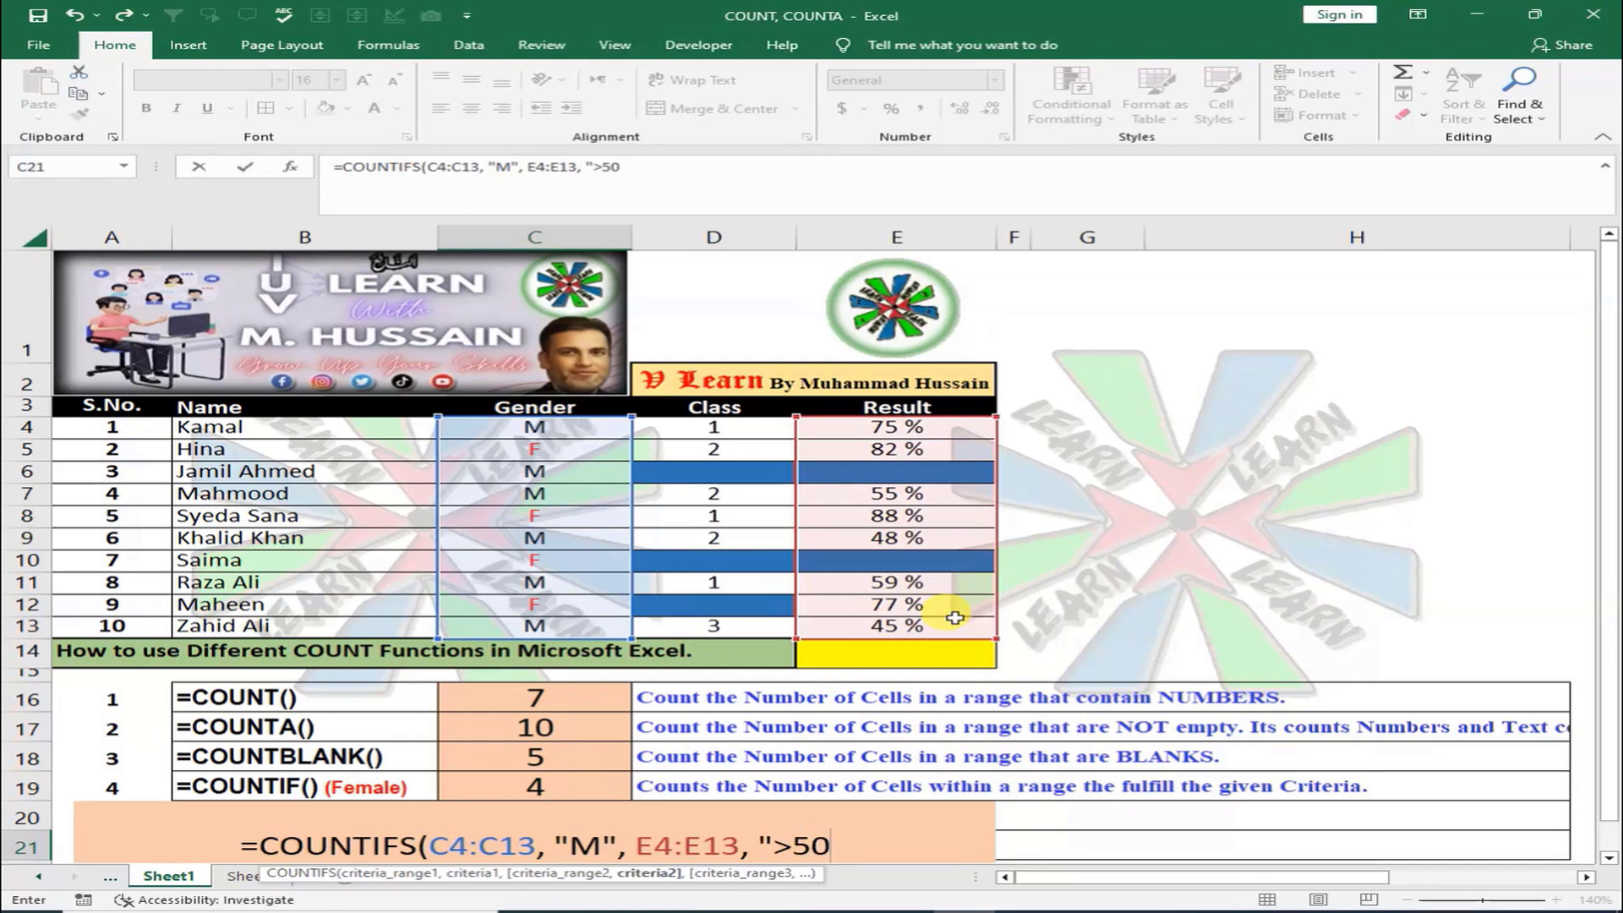
text("))
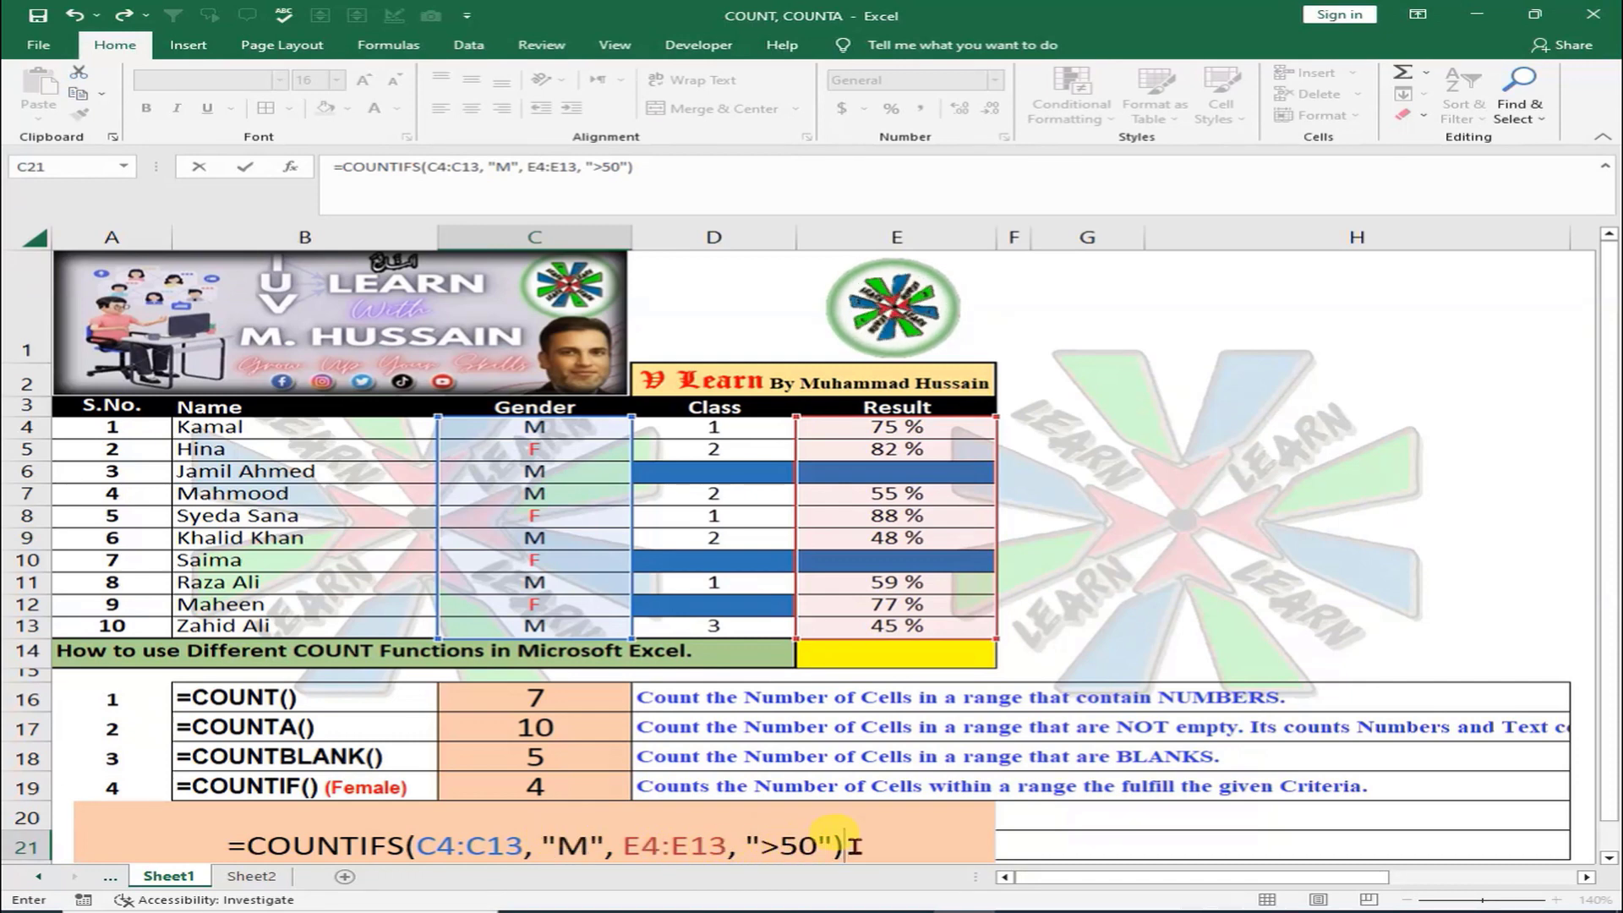
key(Return)
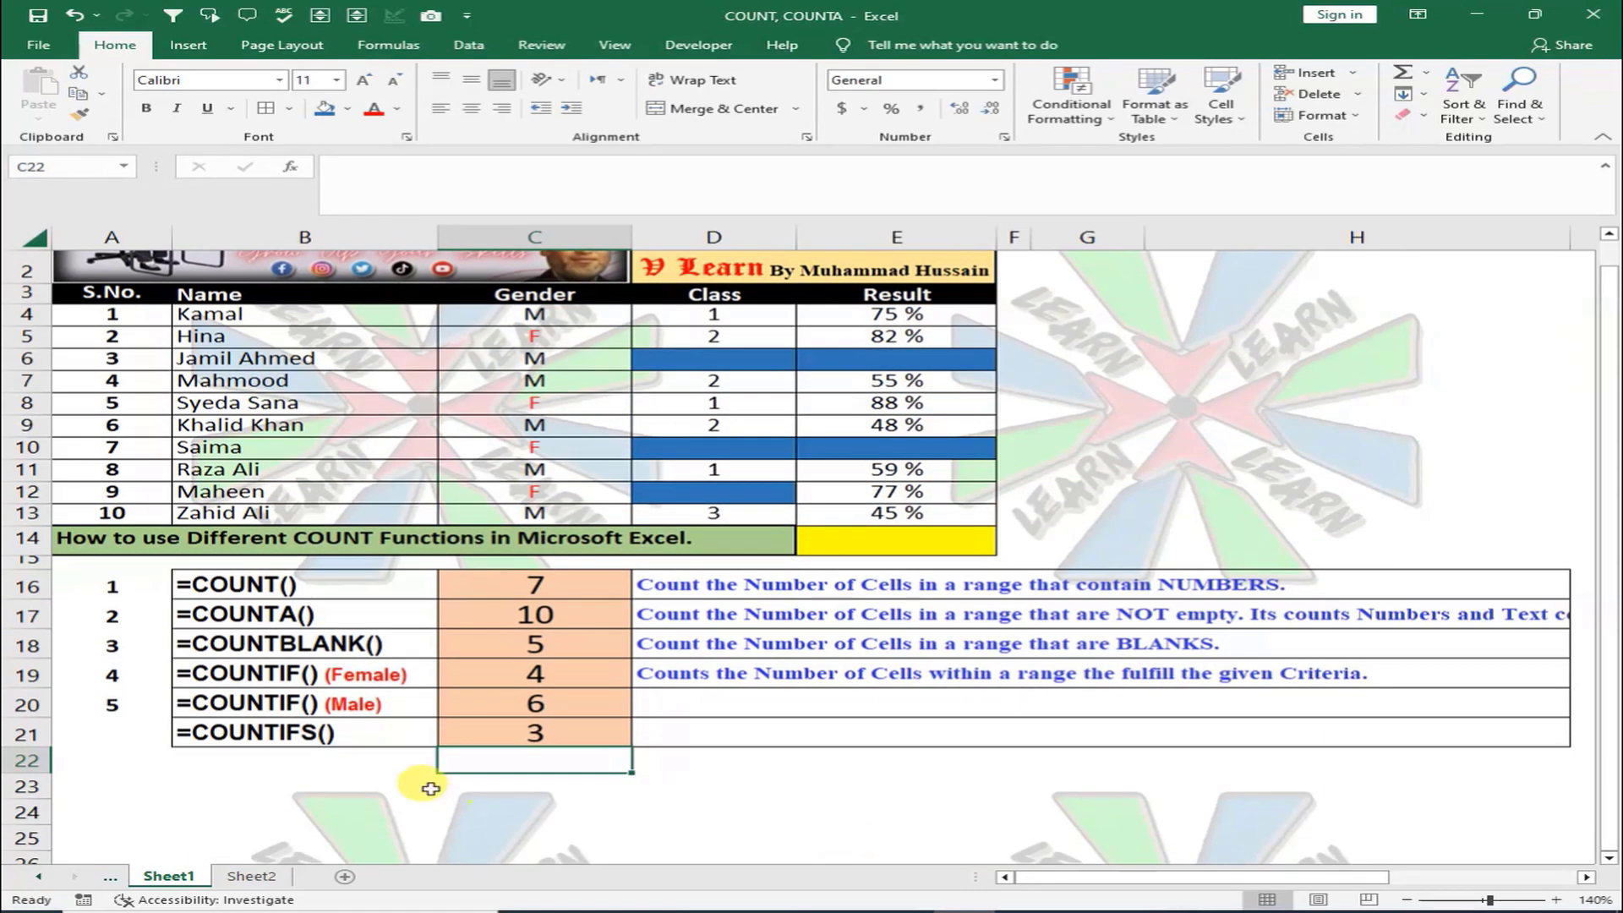
Fill Kamal's Gender, Class and Result cells C4:E4 yellow
click(541, 734)
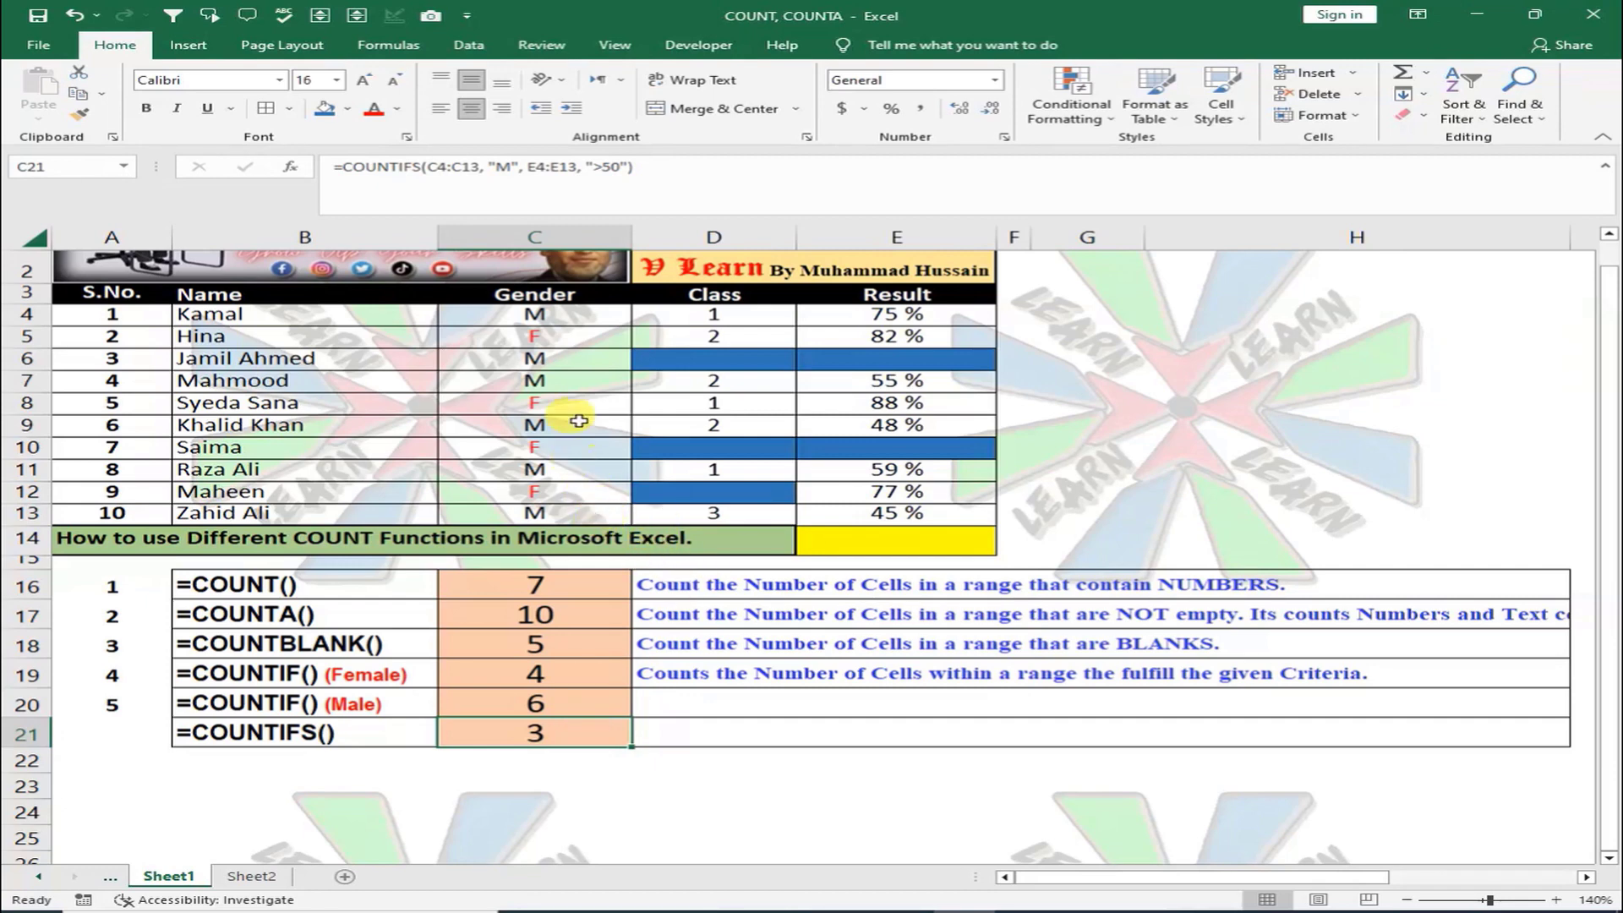
shift+click(558, 320)
shift+click(746, 318)
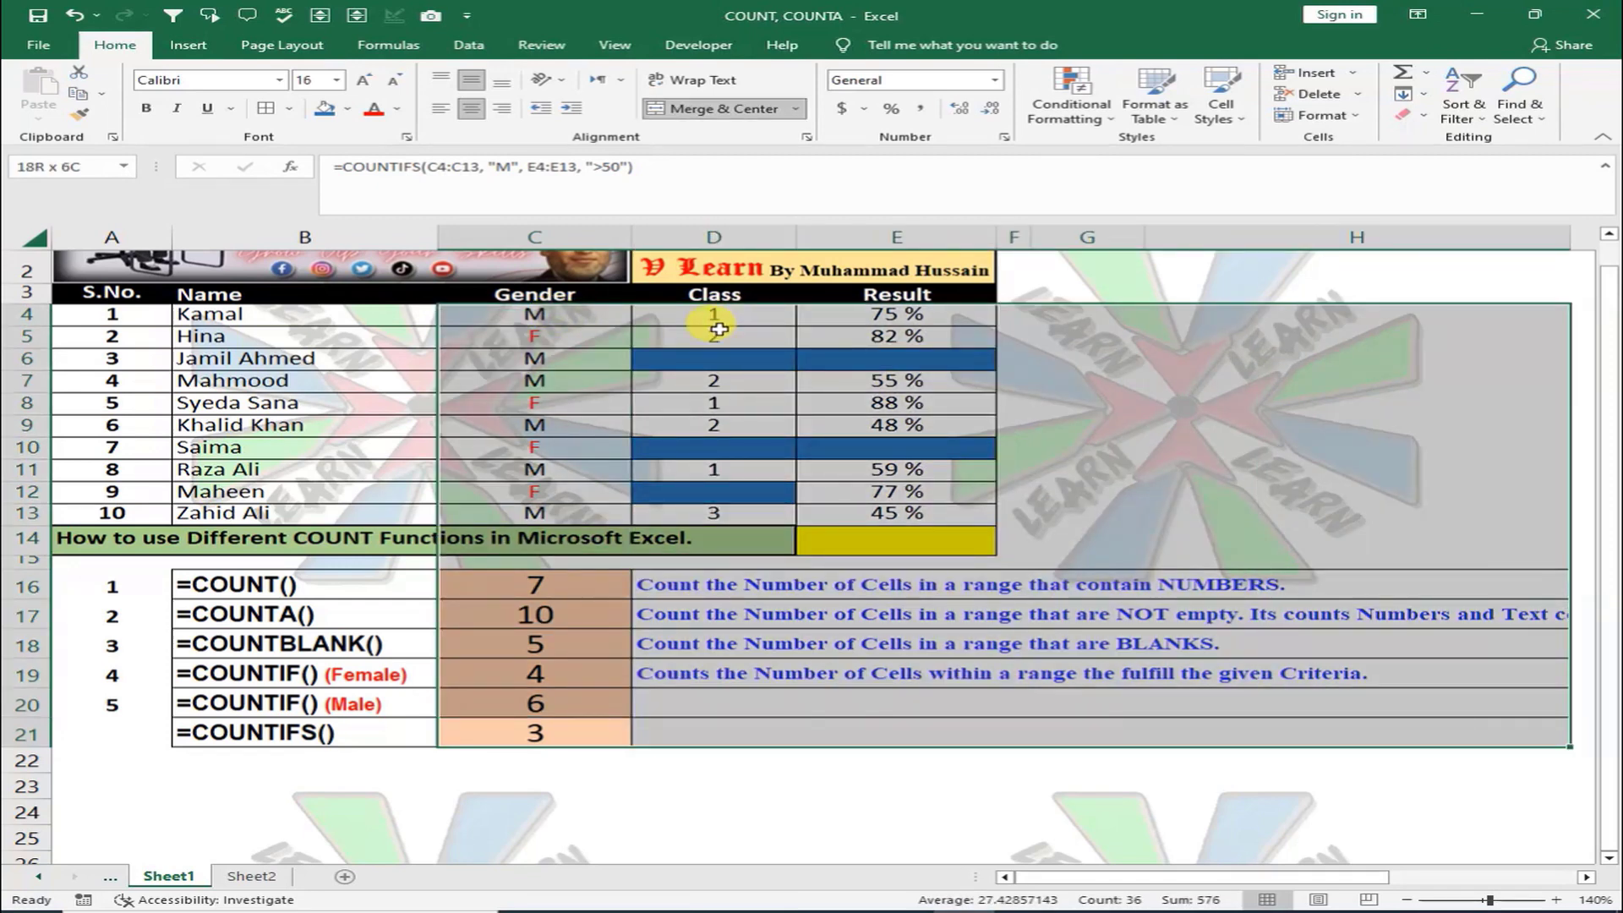
click(715, 327)
drag(576, 320, 751, 316)
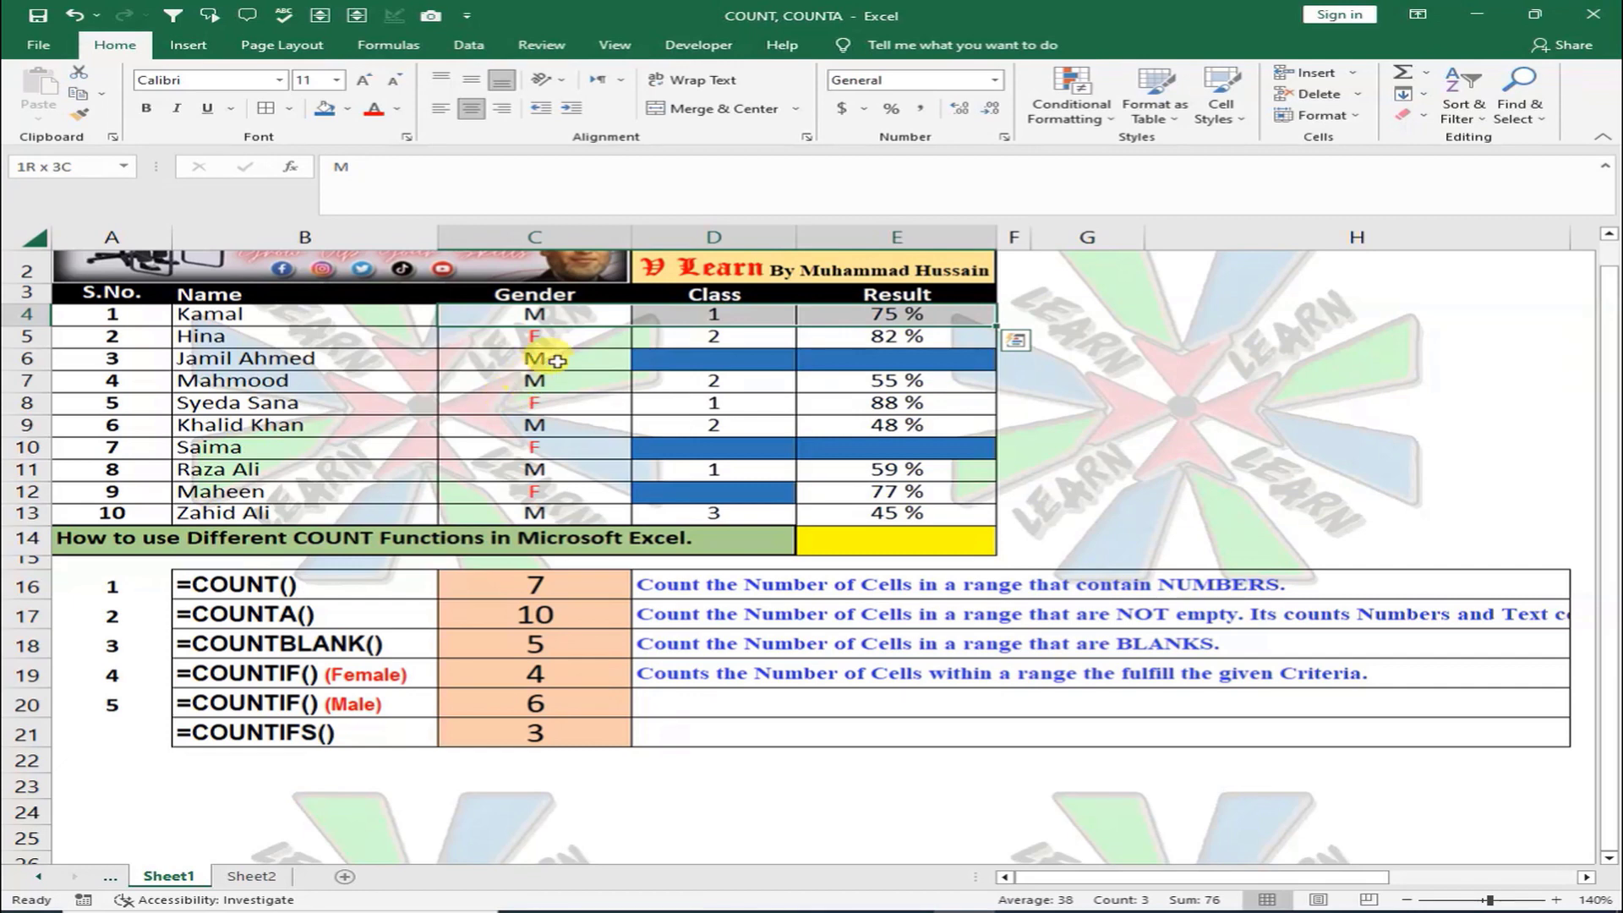
click(348, 108)
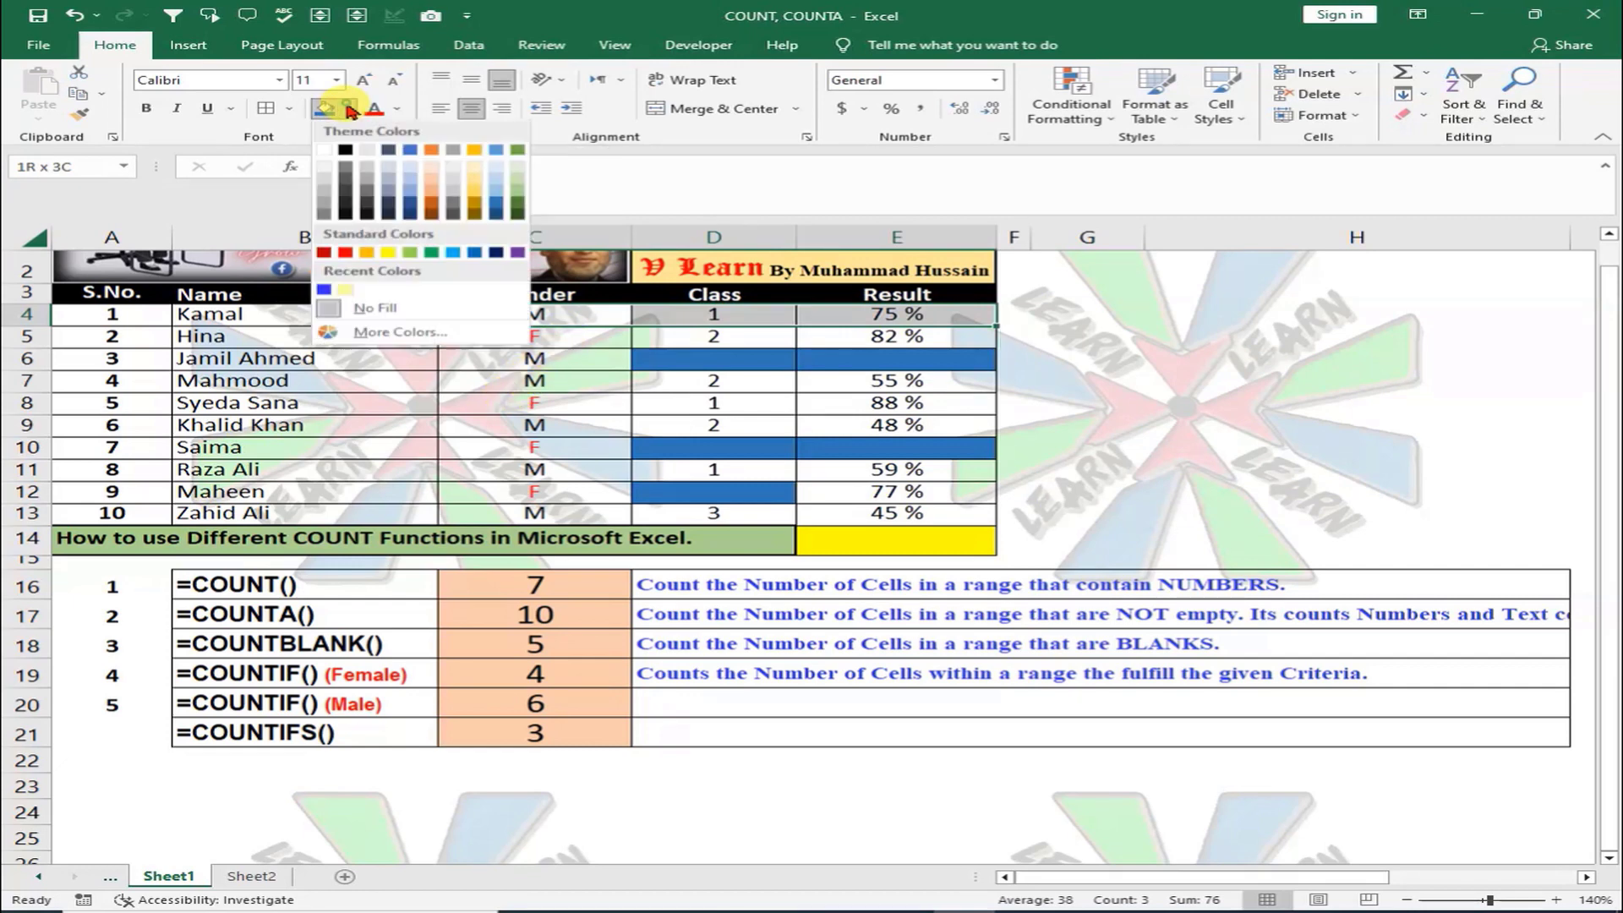
click(391, 284)
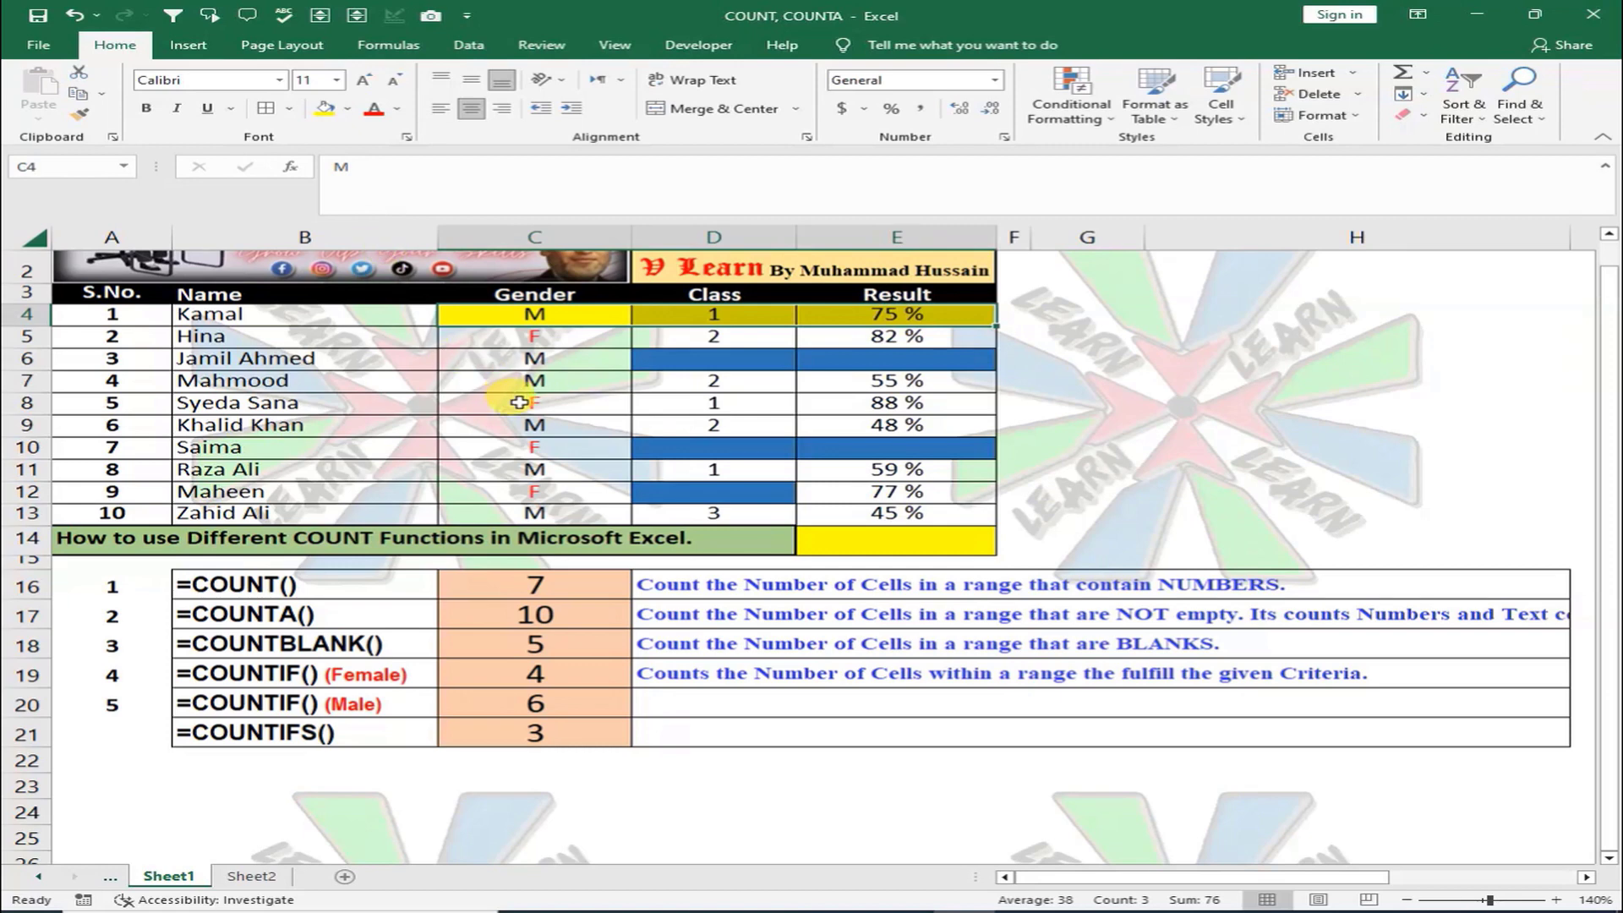
drag(519, 380, 810, 387)
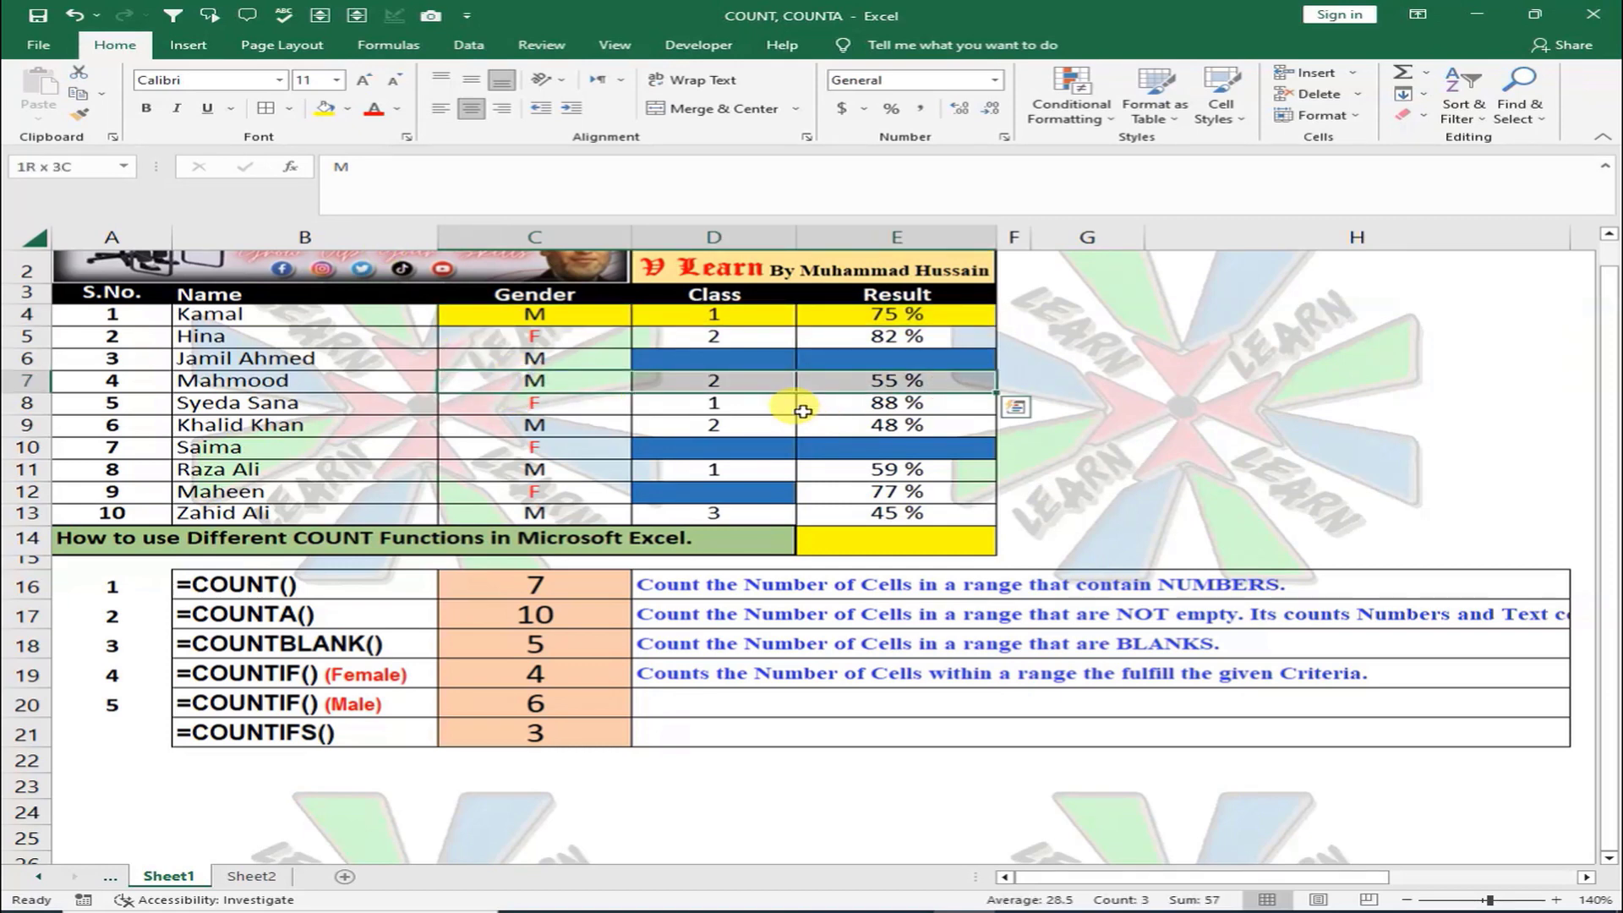
click(324, 109)
drag(532, 424, 908, 426)
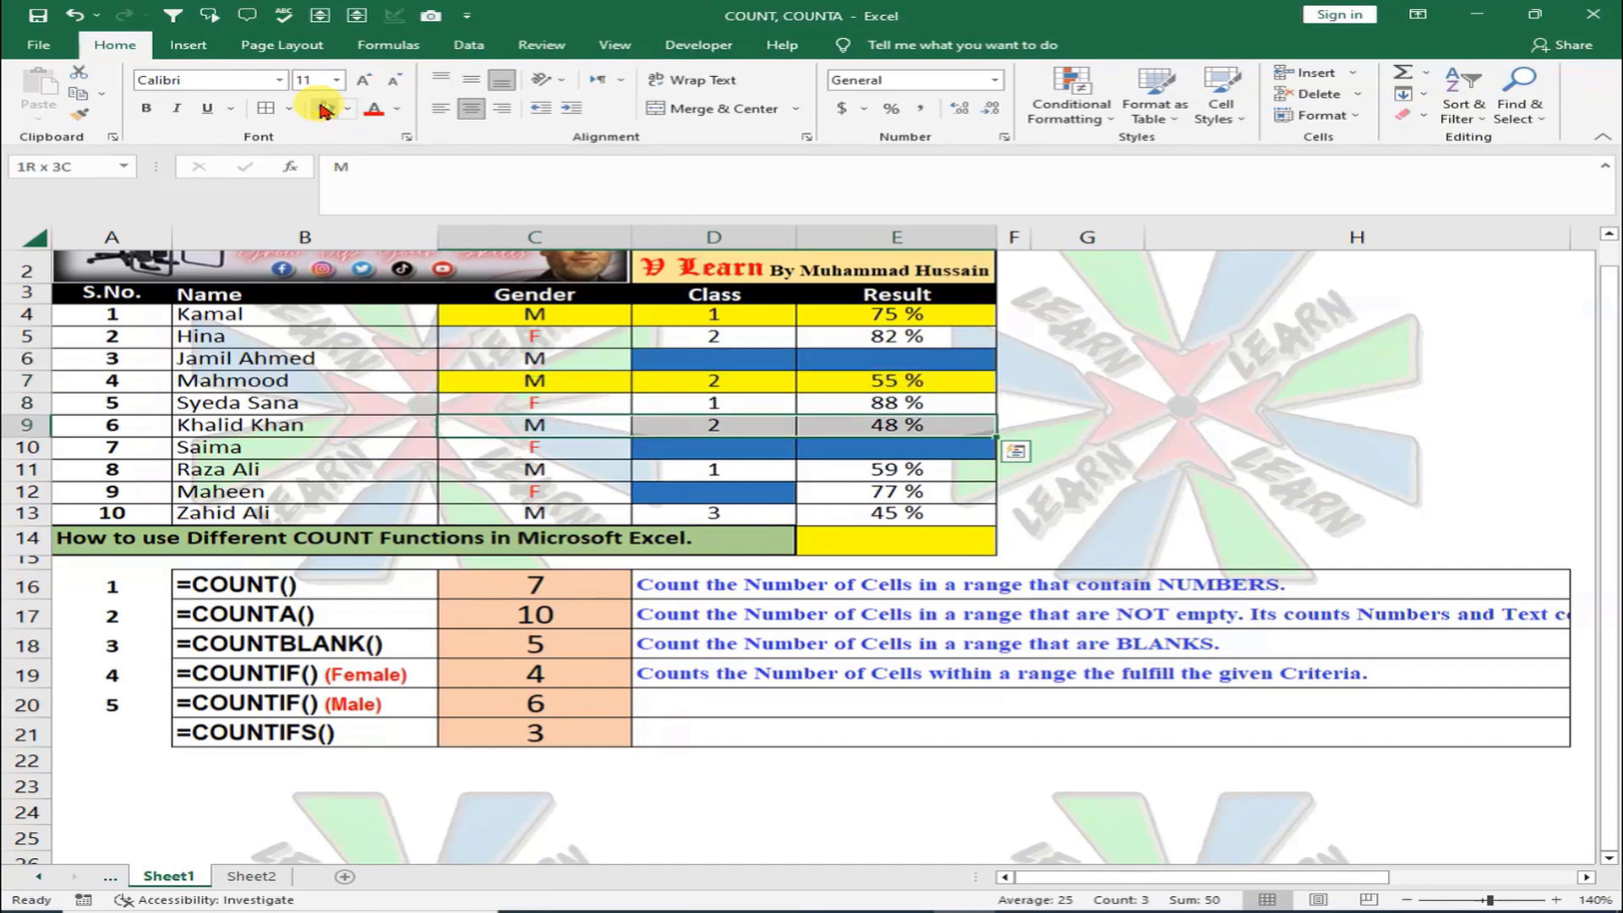
click(859, 427)
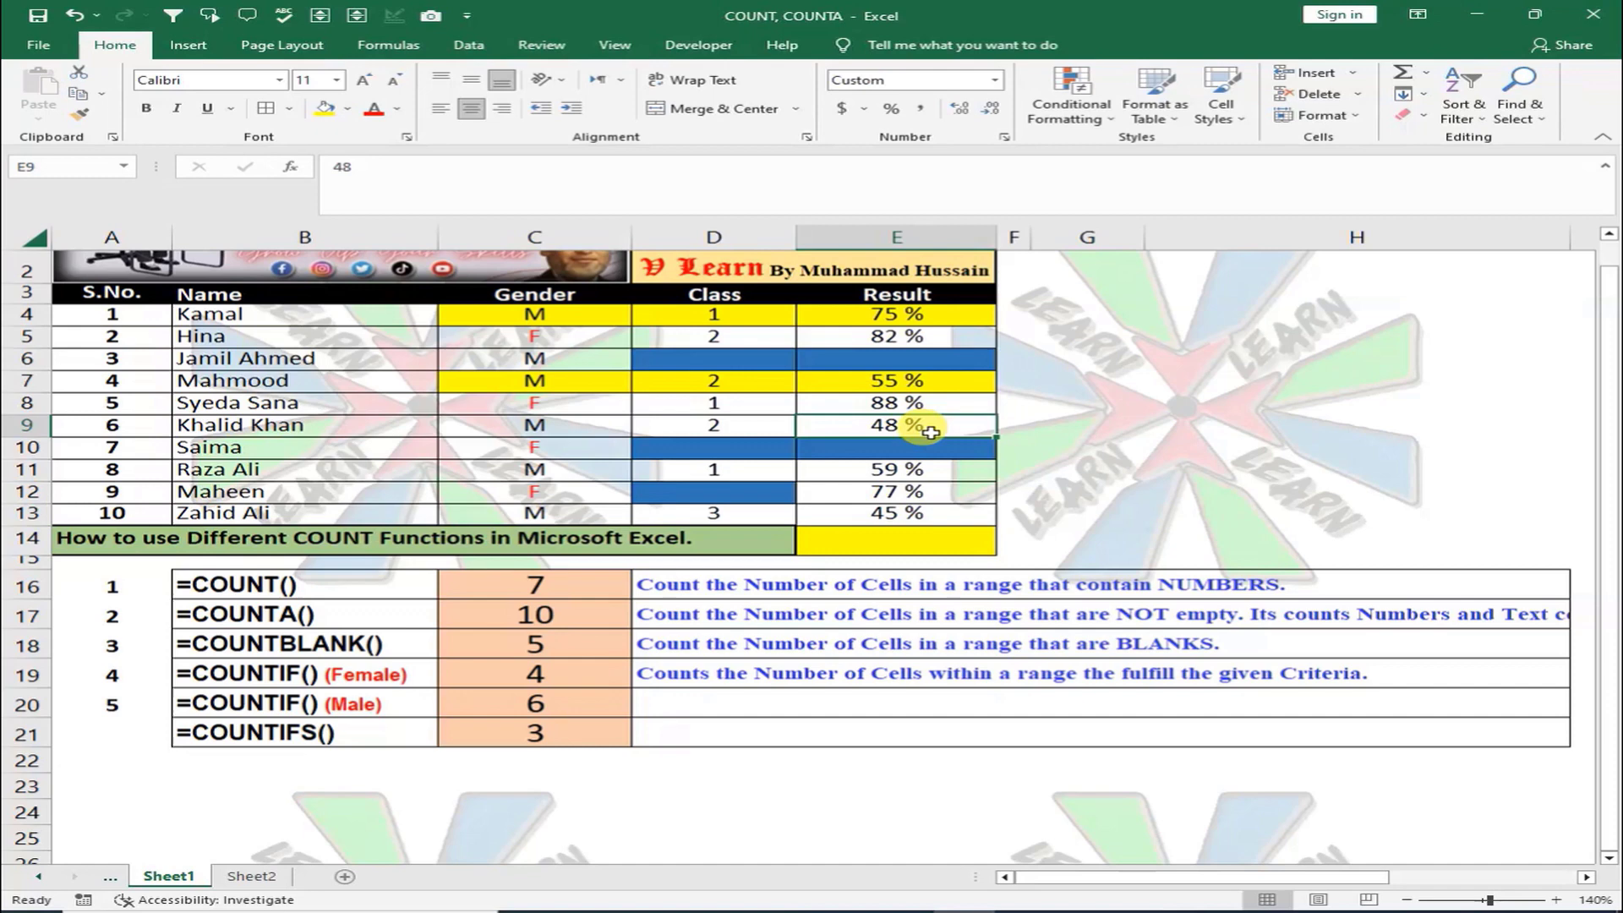
click(627, 469)
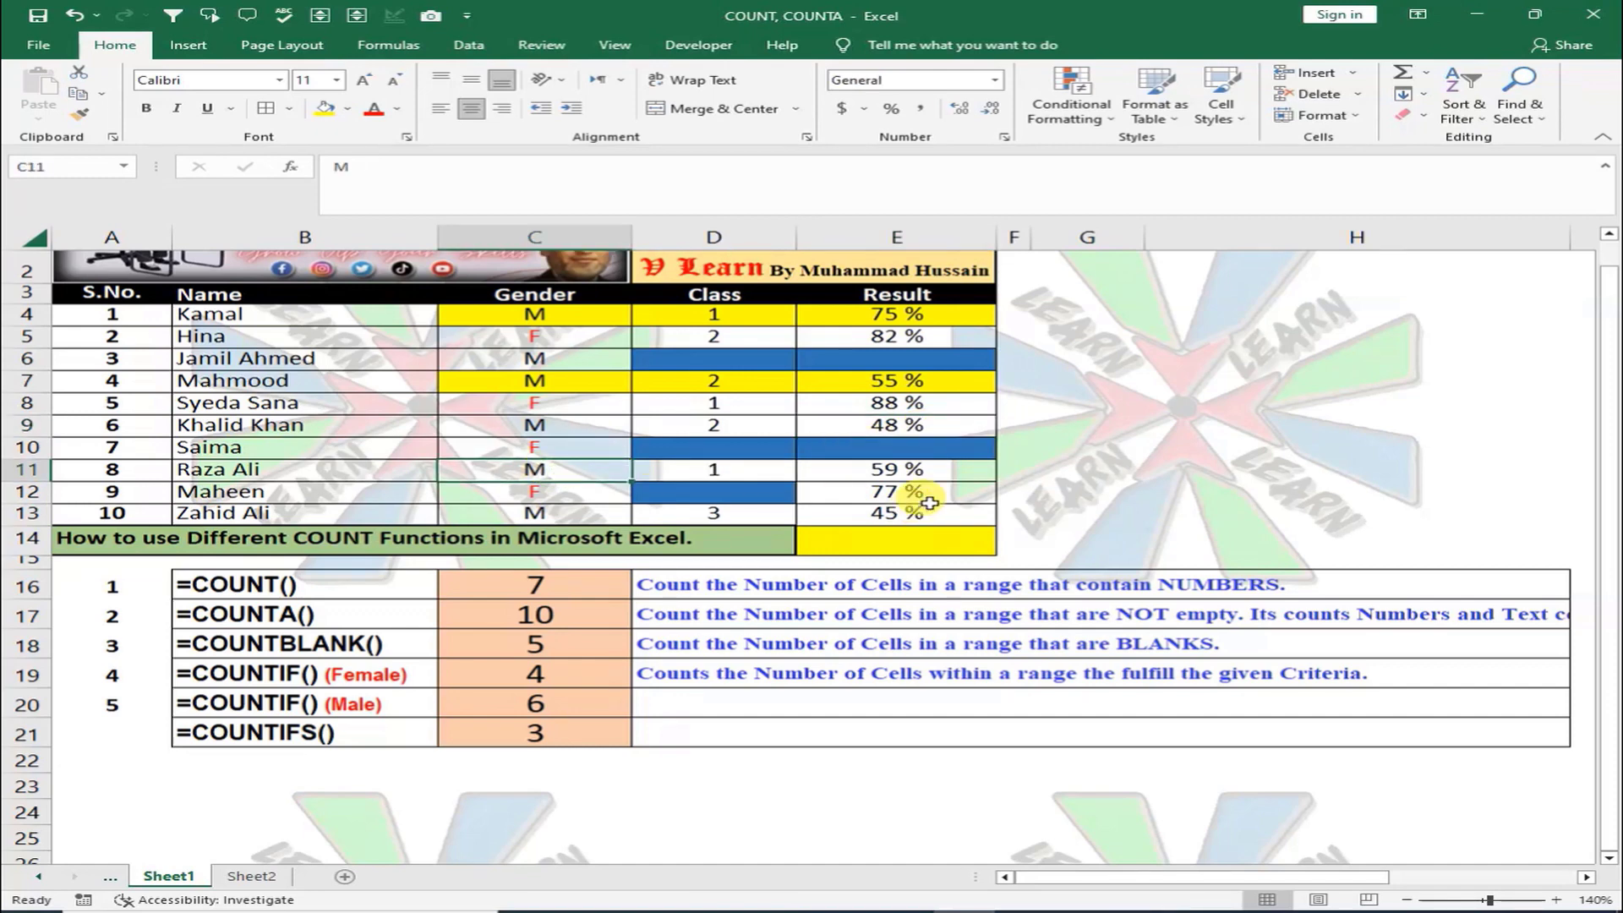
key(shift+Right)
key(shift+Right)
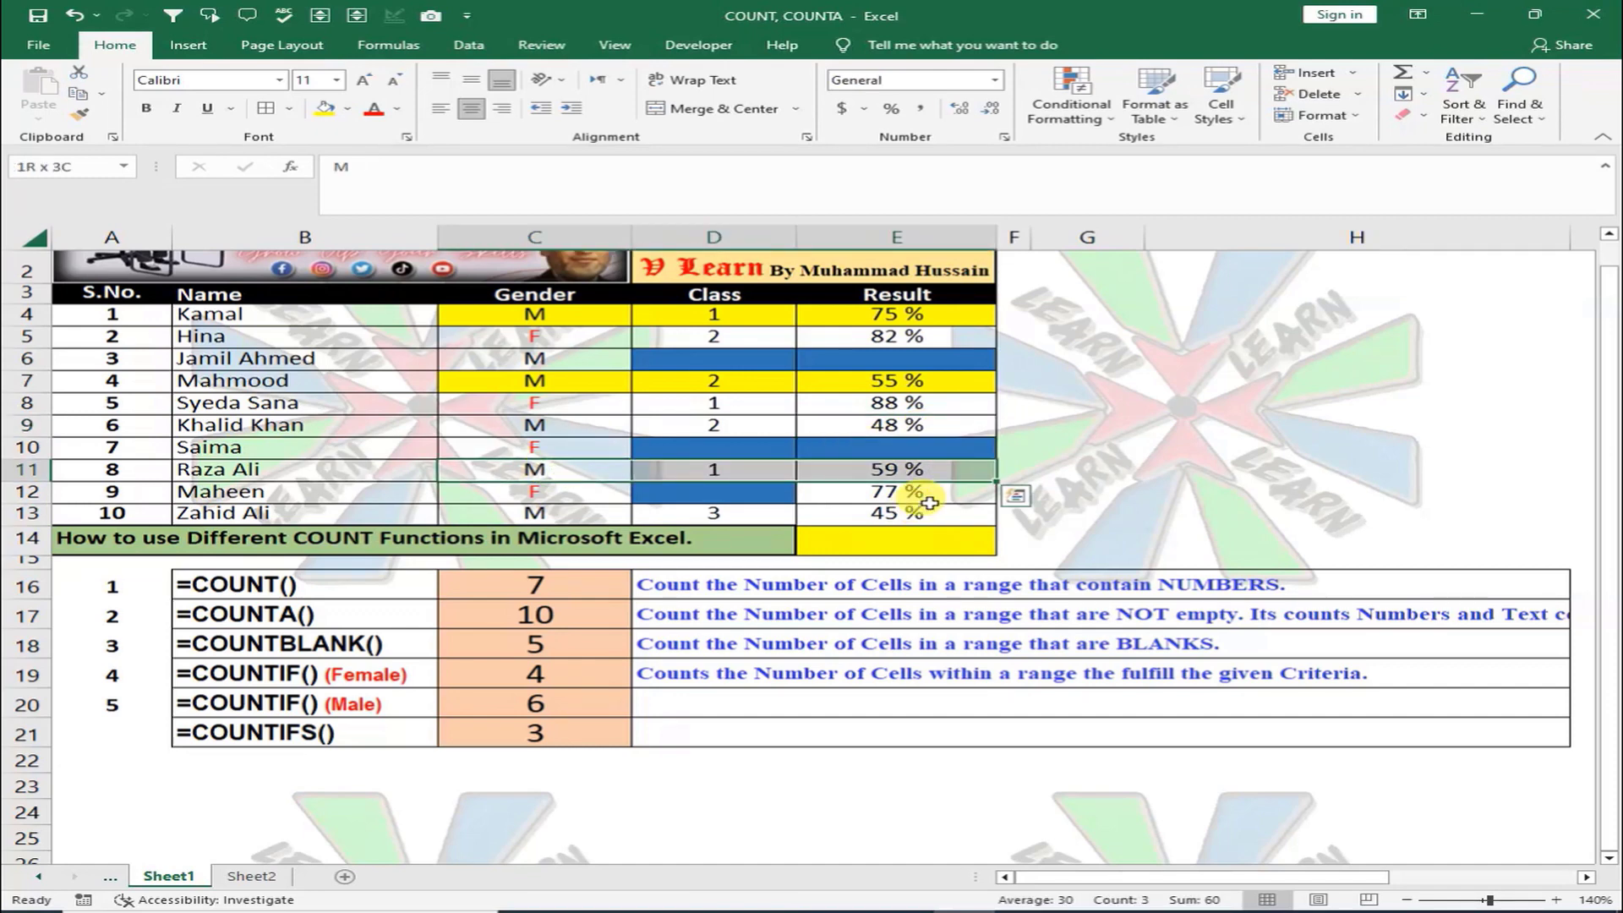
click(325, 108)
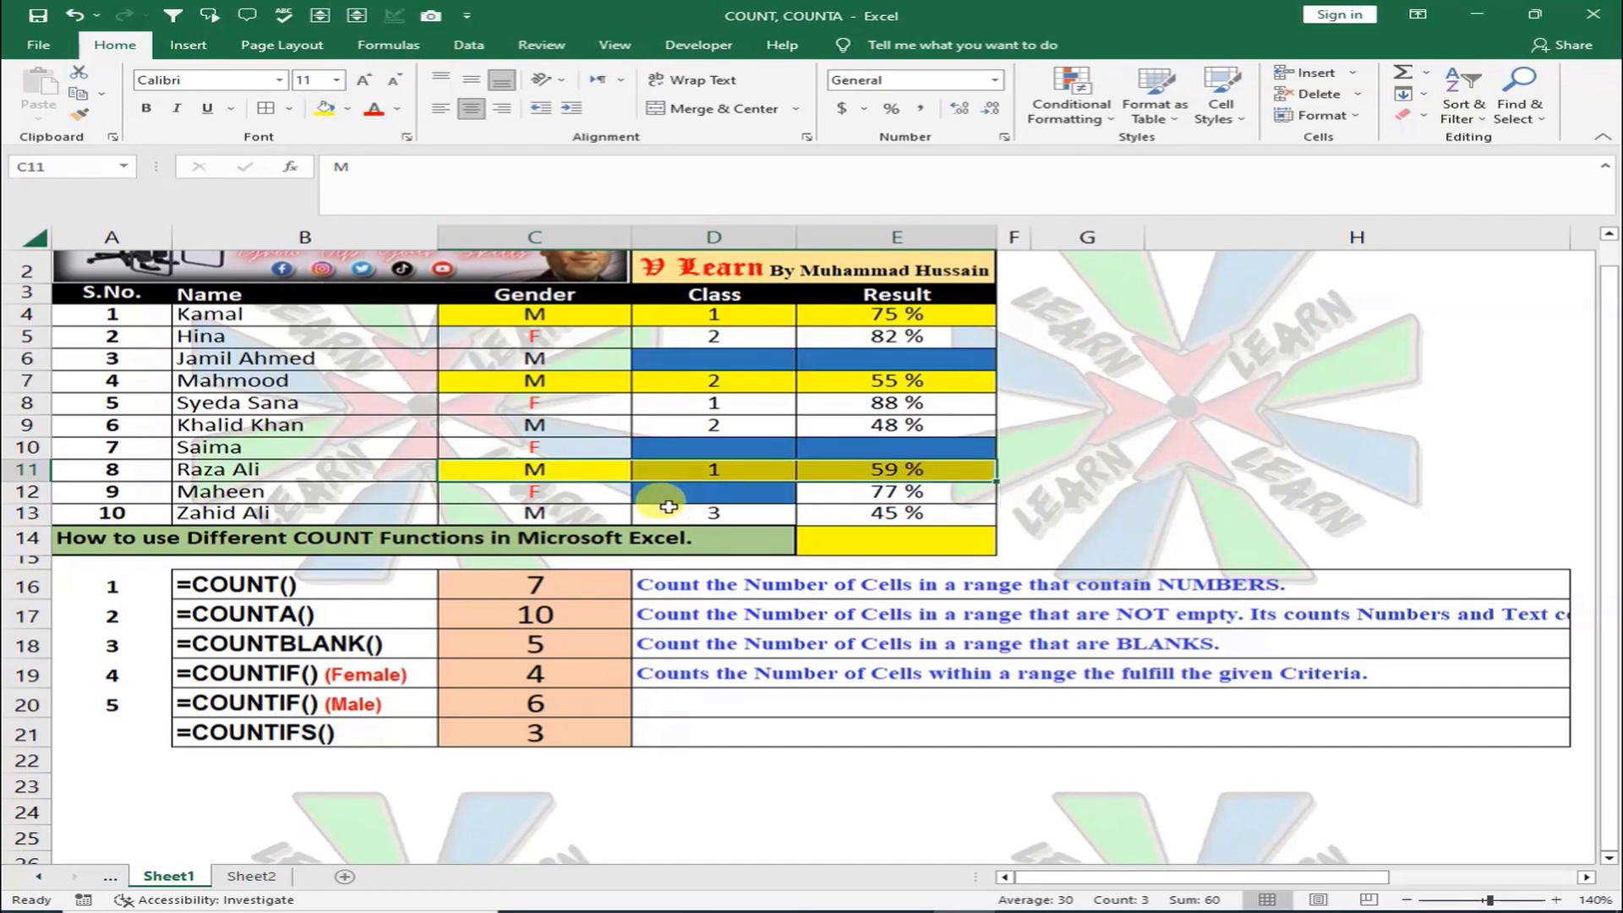
click(601, 515)
drag(602, 516, 849, 517)
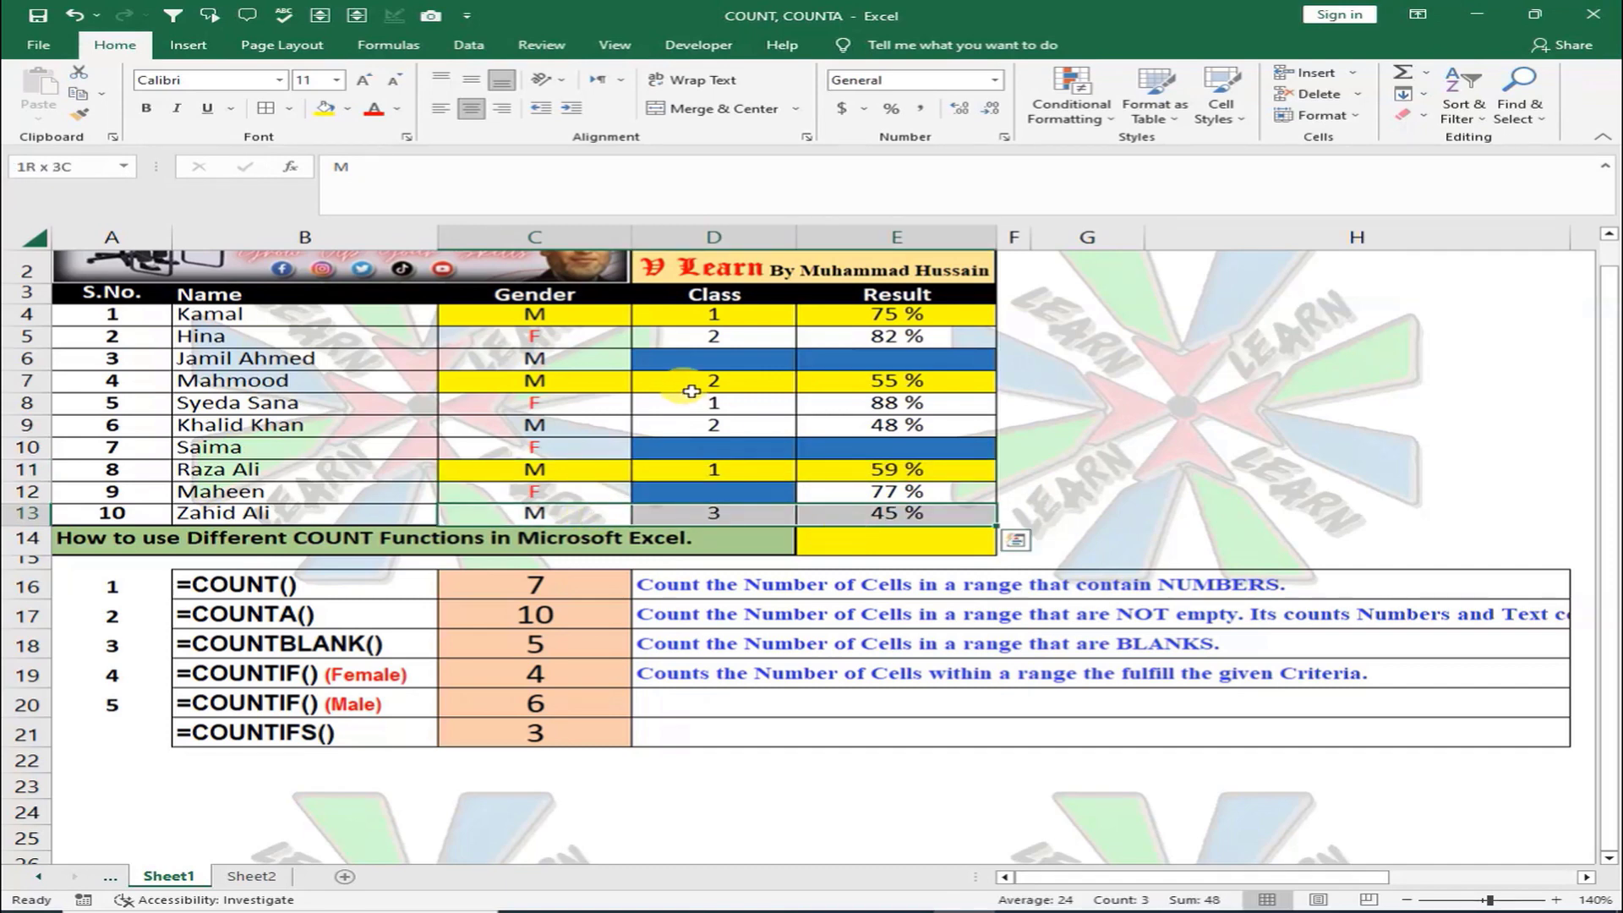
click(926, 517)
click(80, 731)
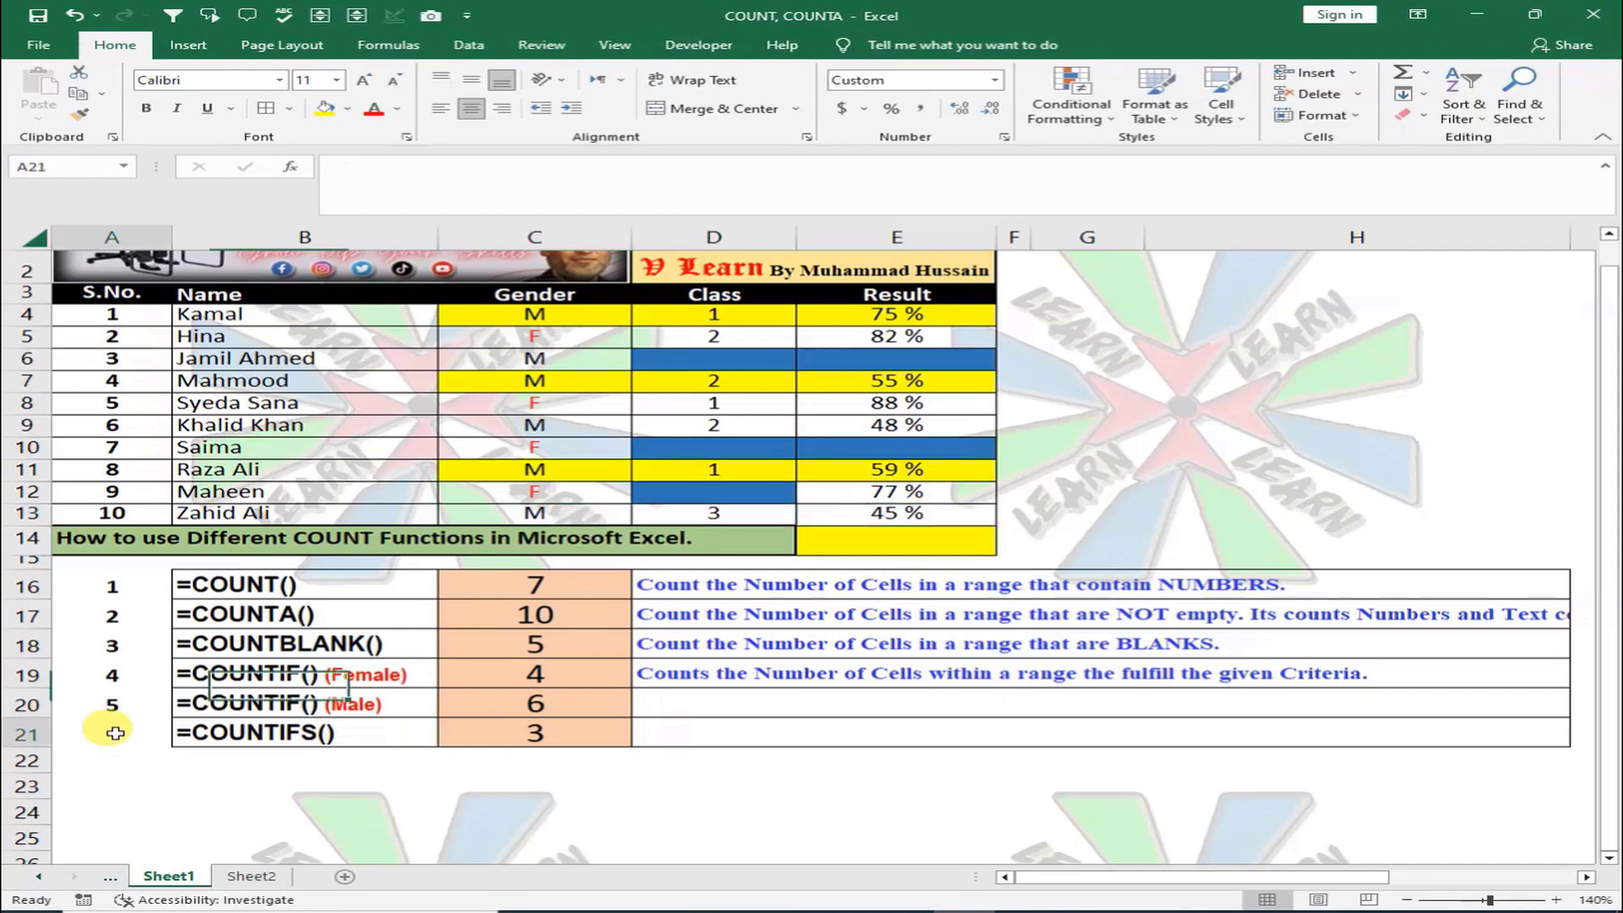
Enter serial number 6 in A21 and review the COUNTIF (Male) and COUNTIFS() labels
text(6)
key(Return)
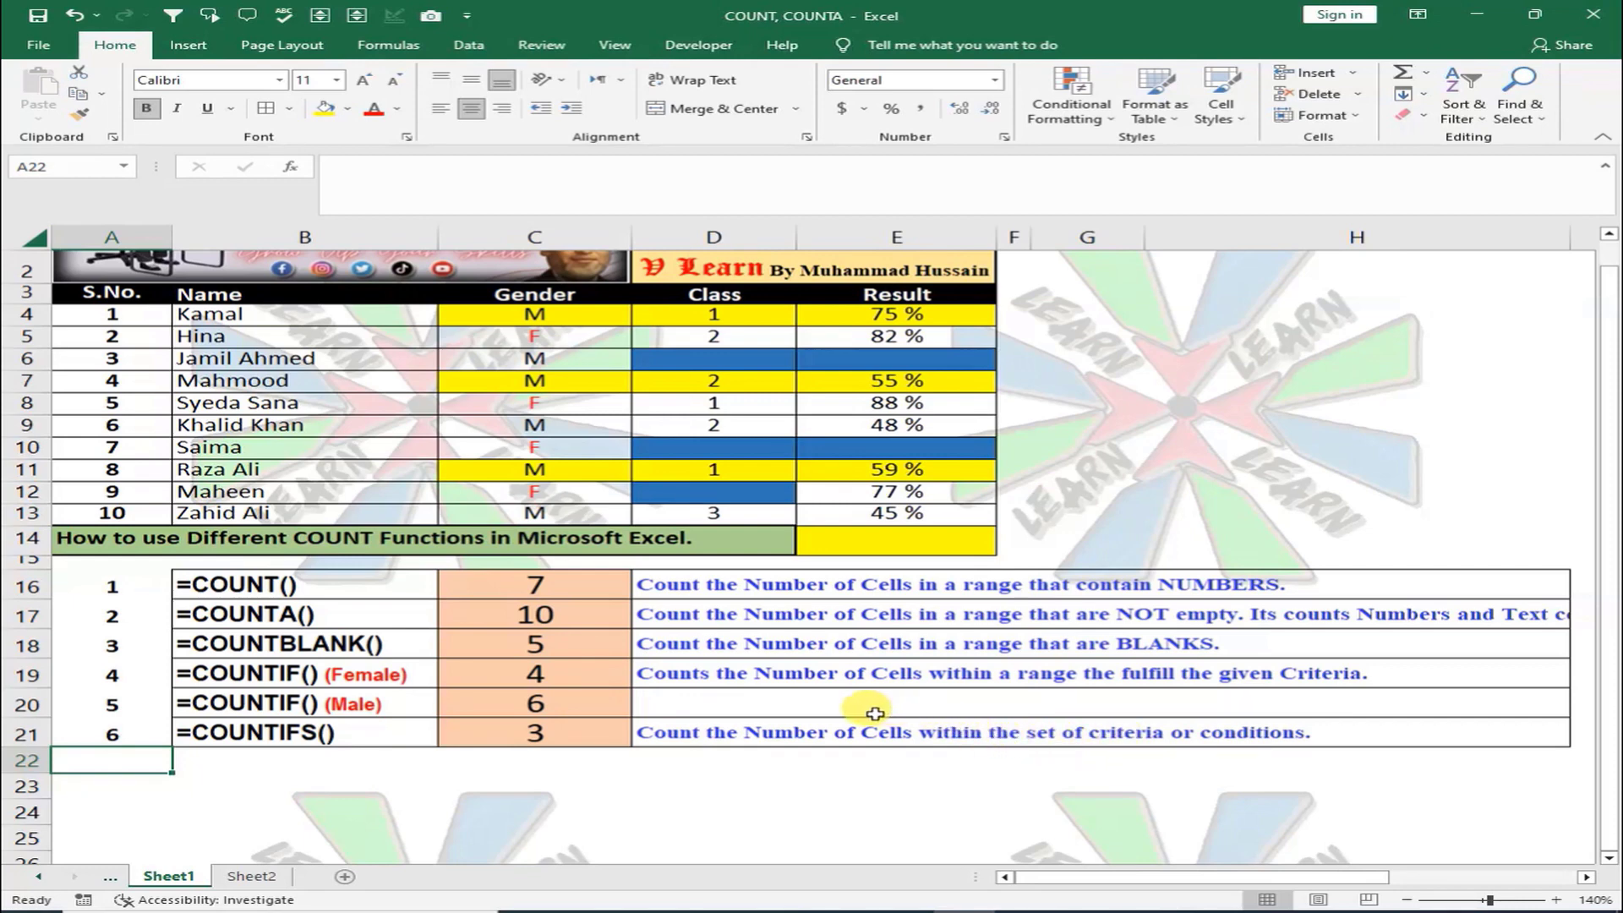
click(357, 710)
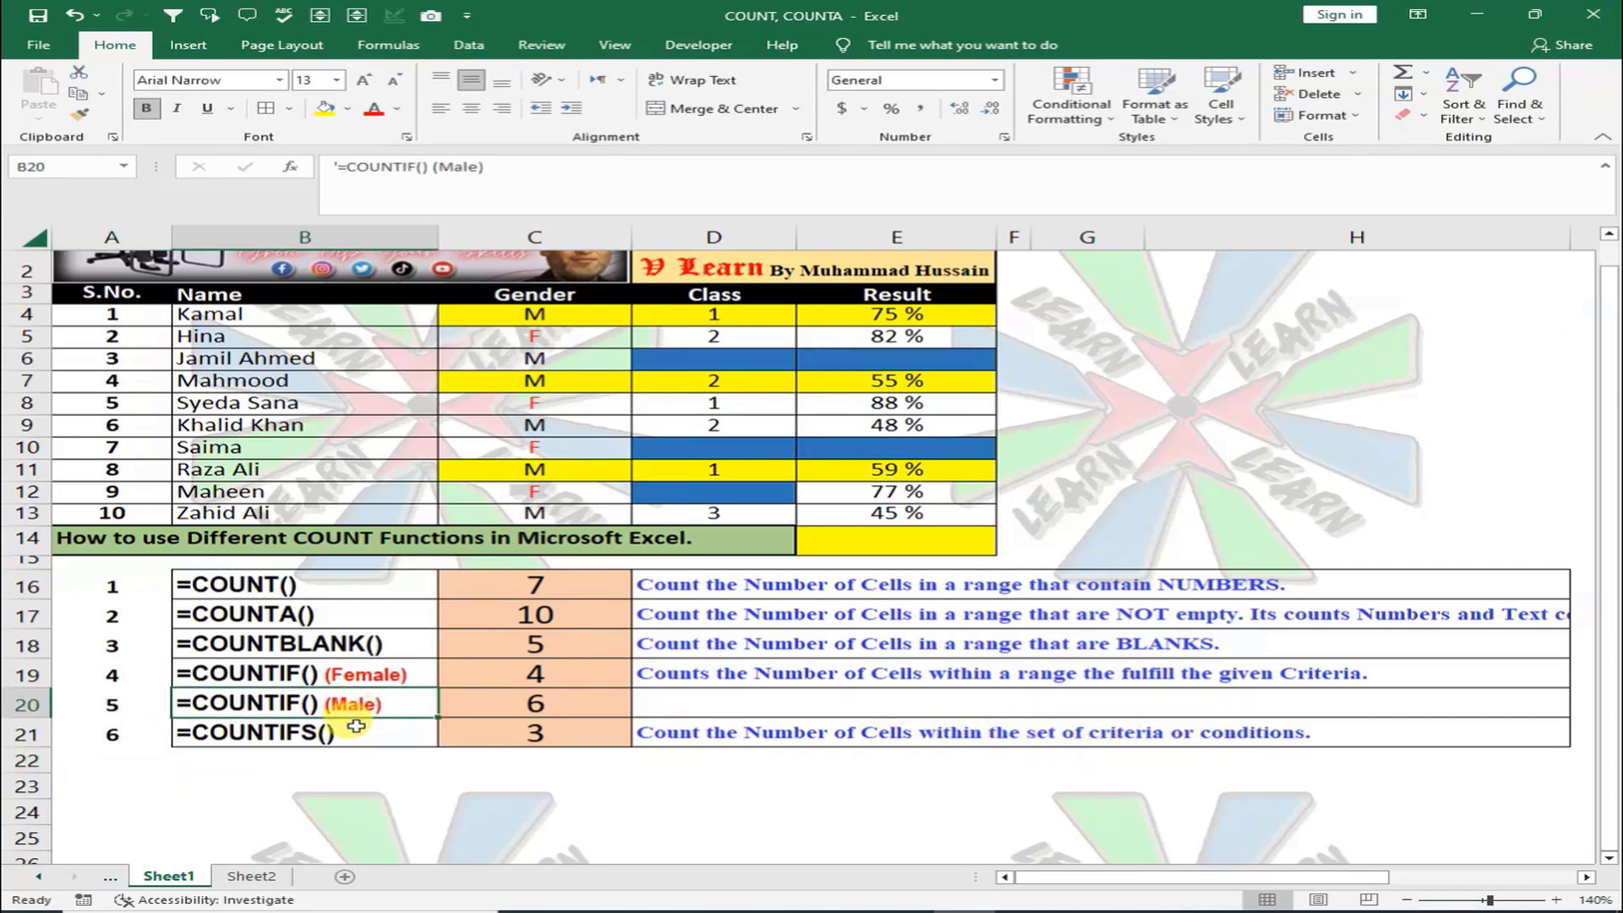
click(360, 735)
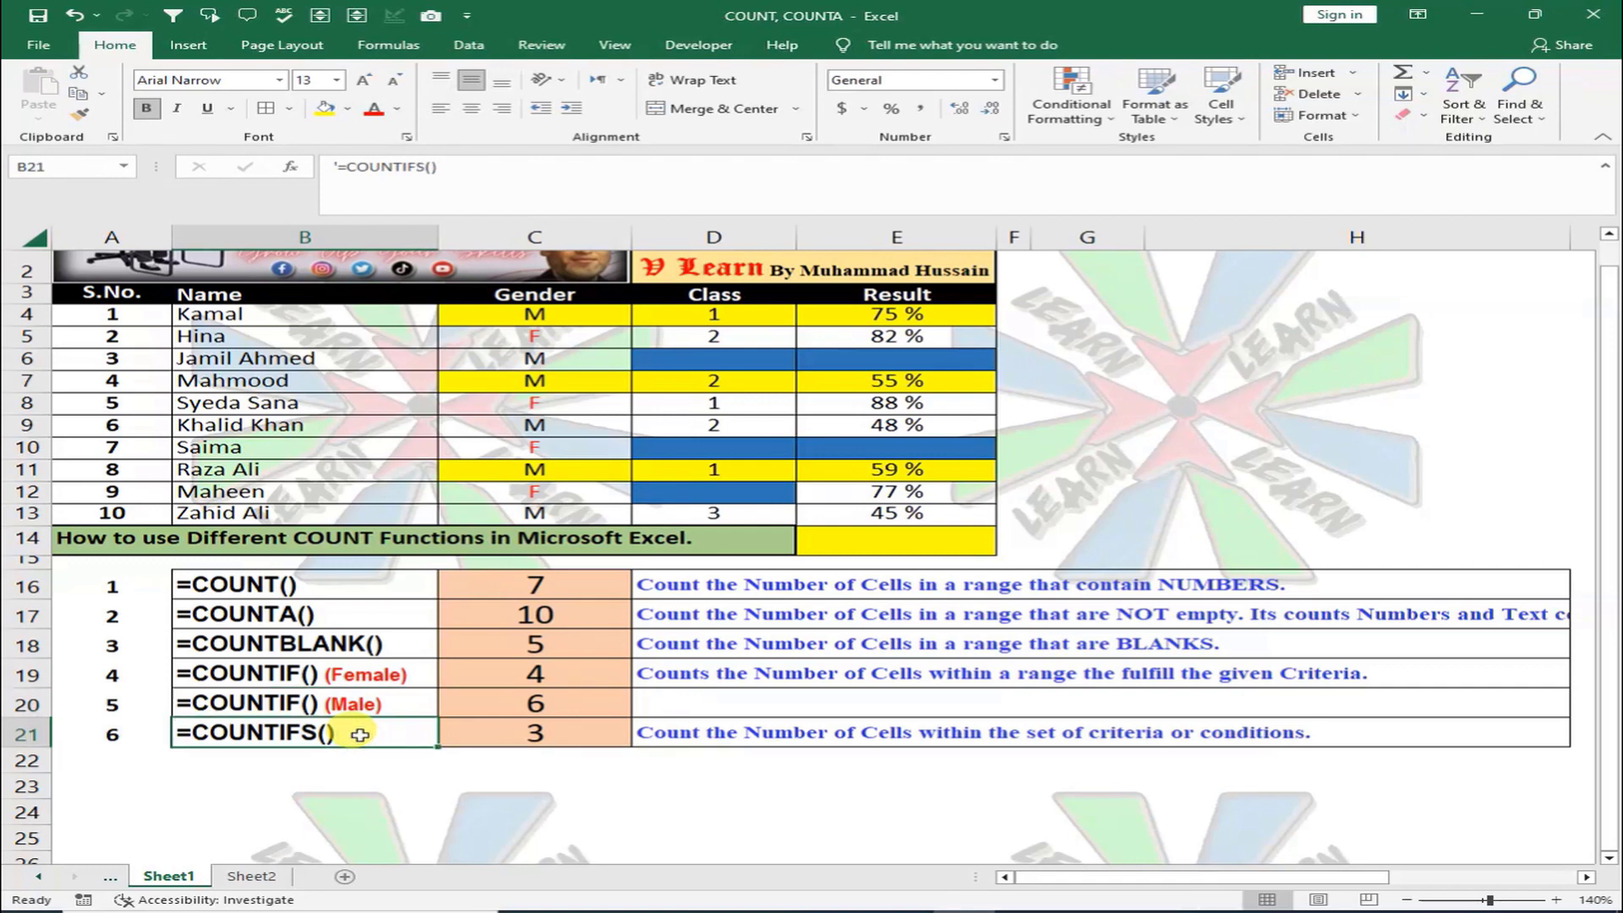
scroll(359, 734, up, 1)
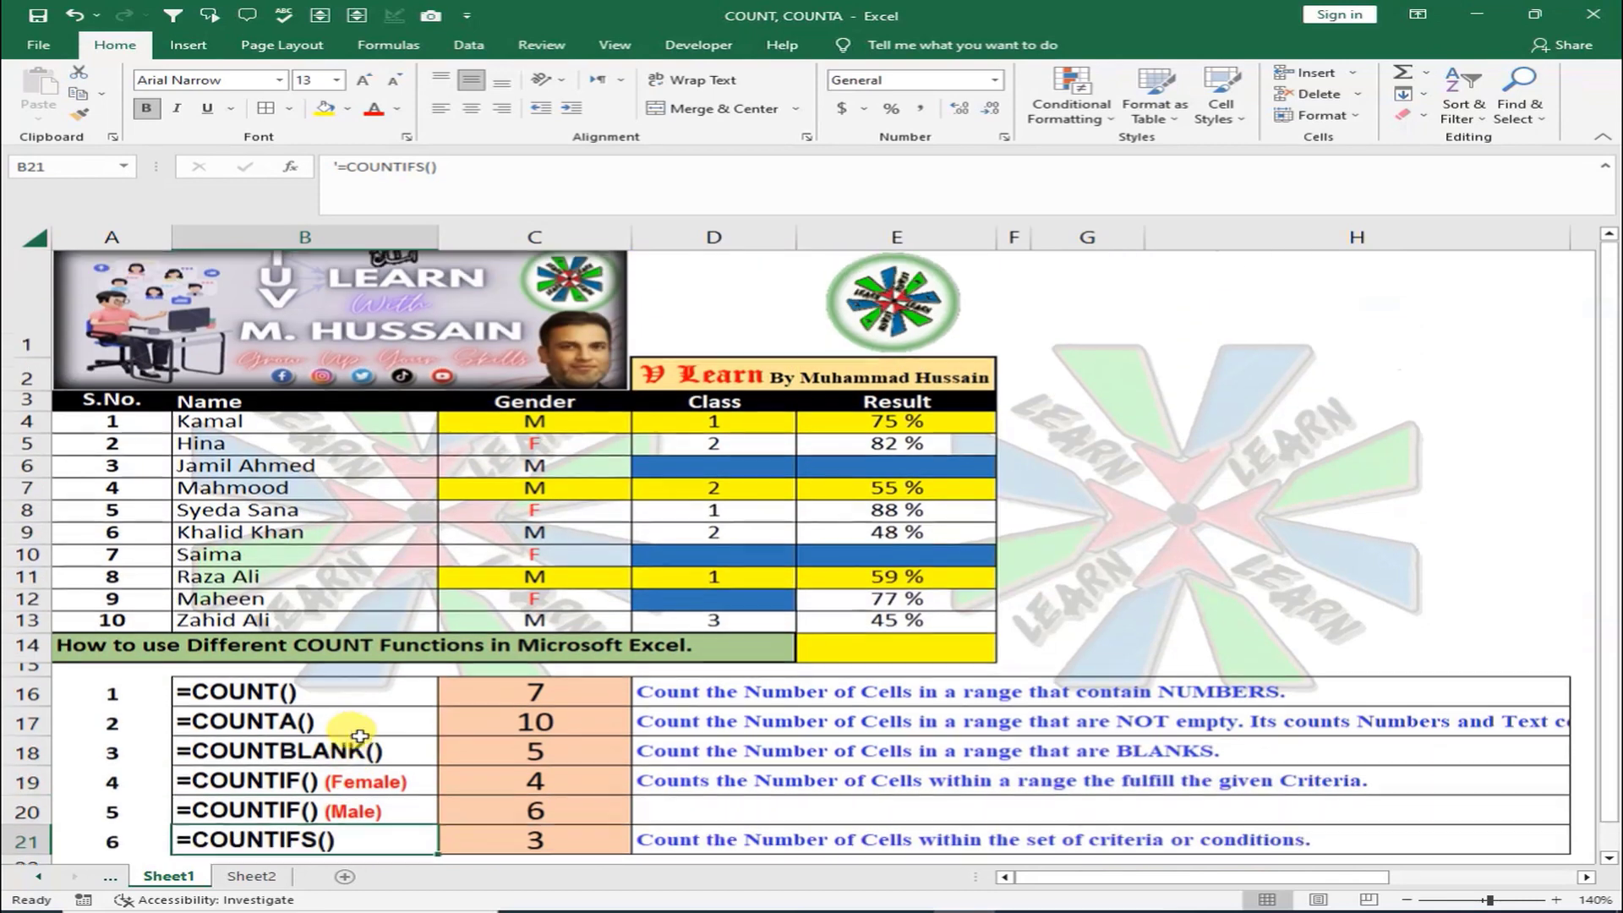